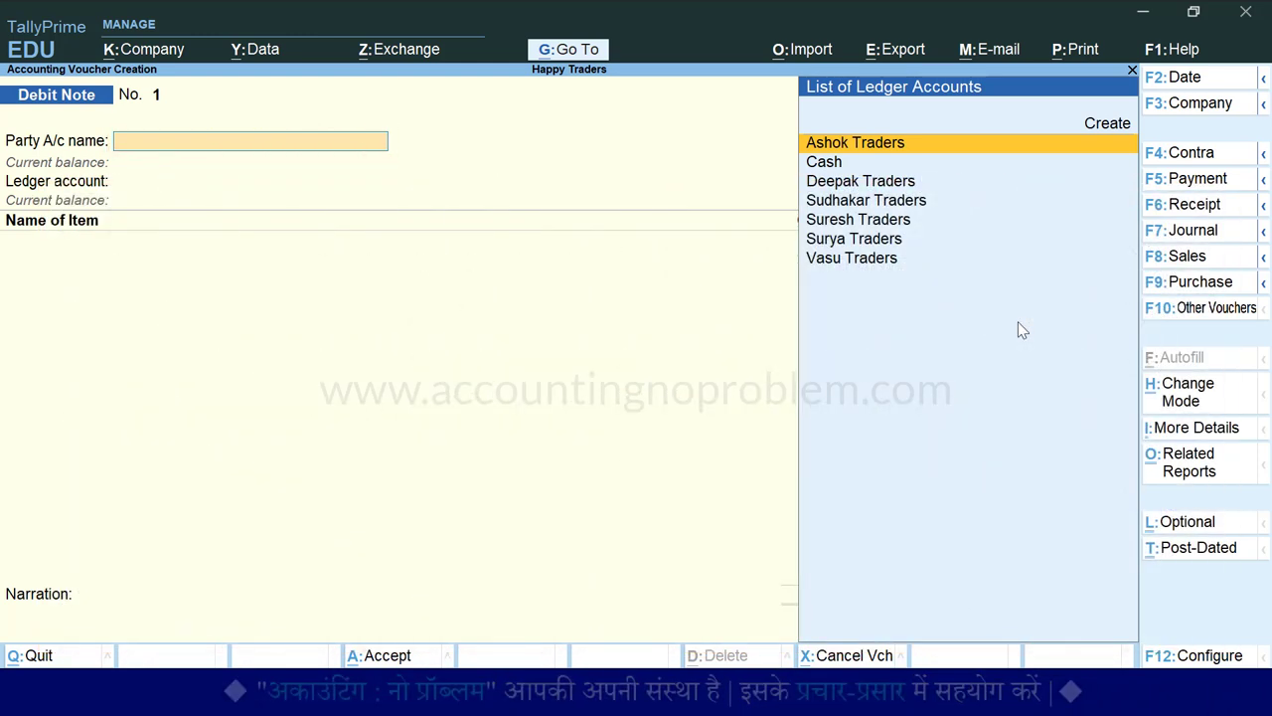
Step: Choose Suresh Traders as the party account of the debit note
key("Down")
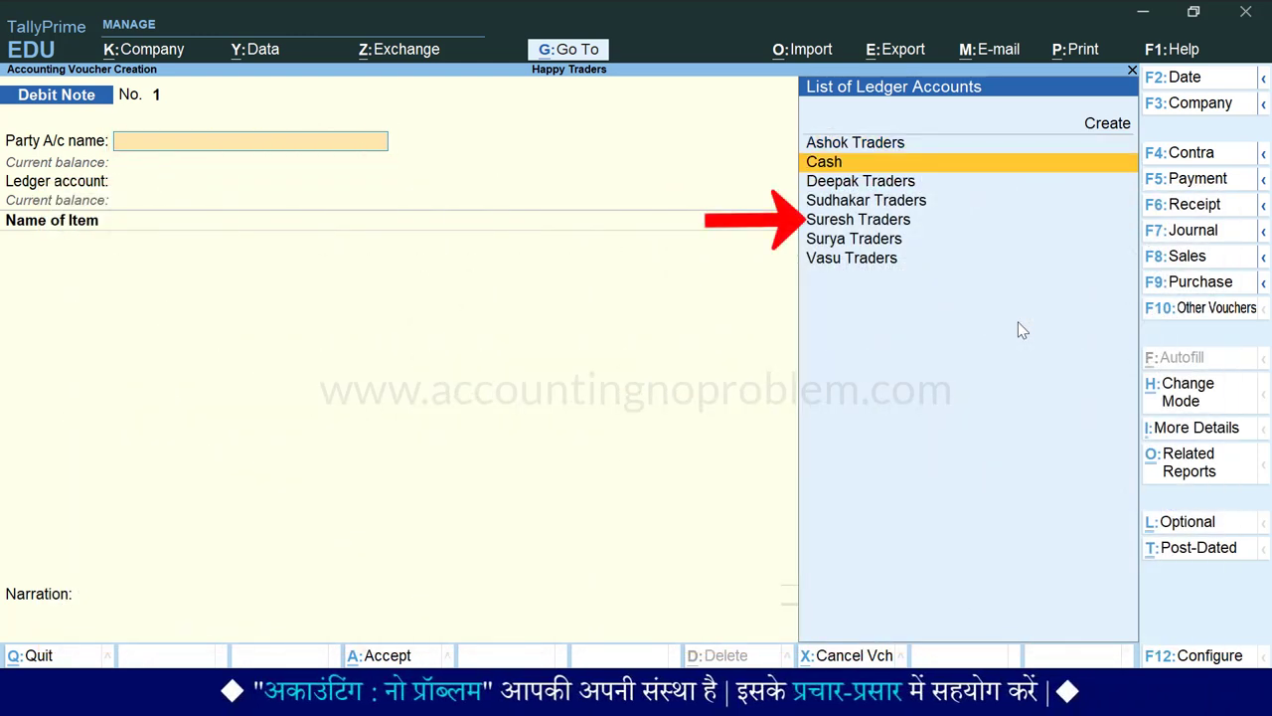
key("Down")
key("Down")
key("Down")
key("Return")
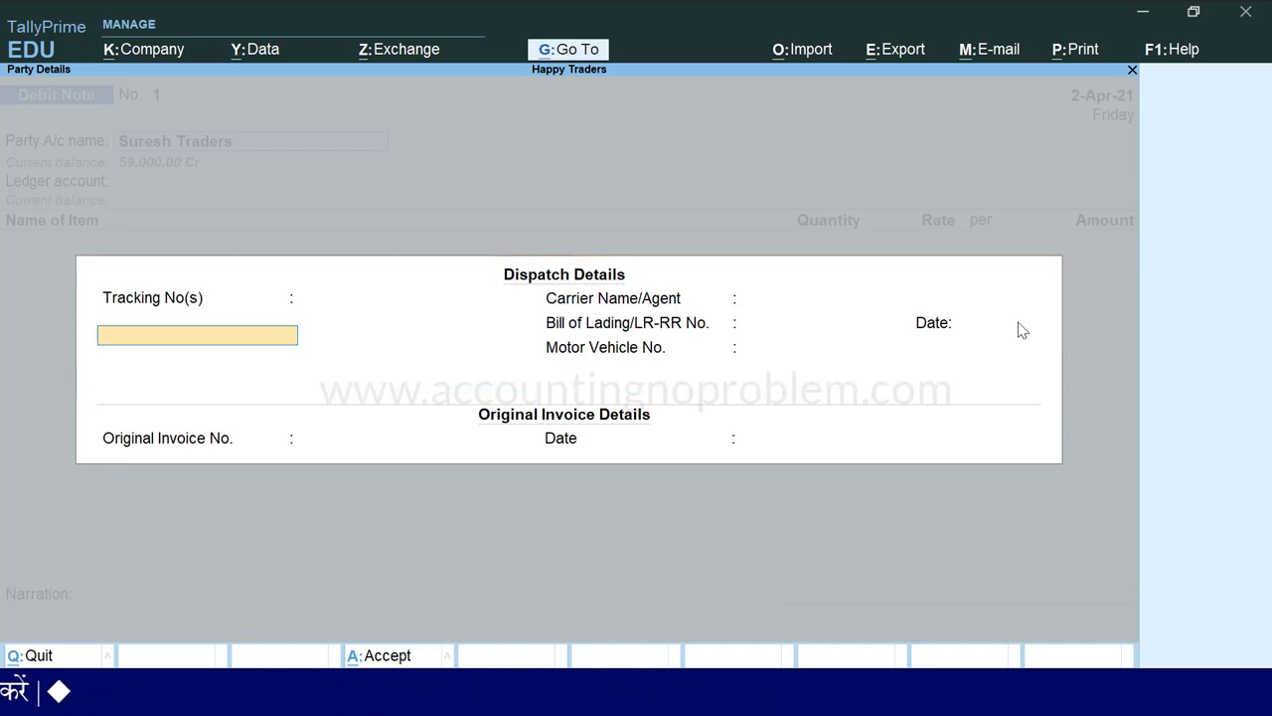
key("Return")
key("Return")
key("Return")
key("Return")
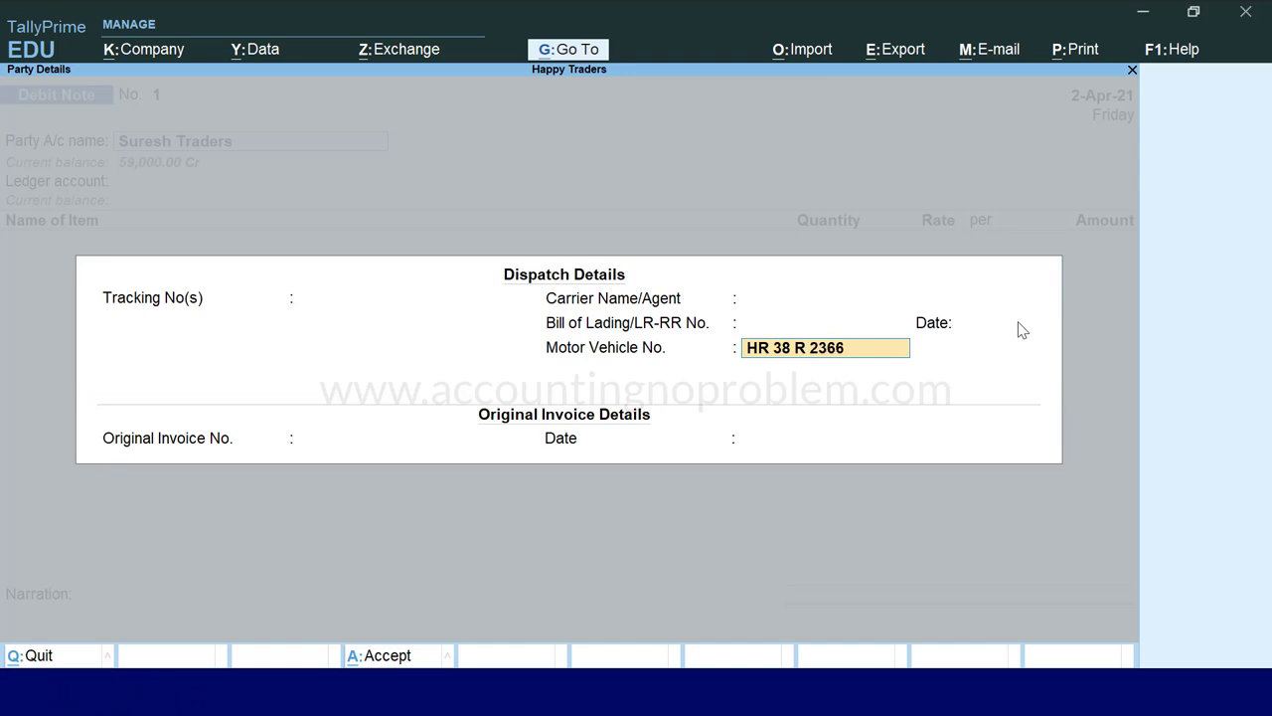
key("Return")
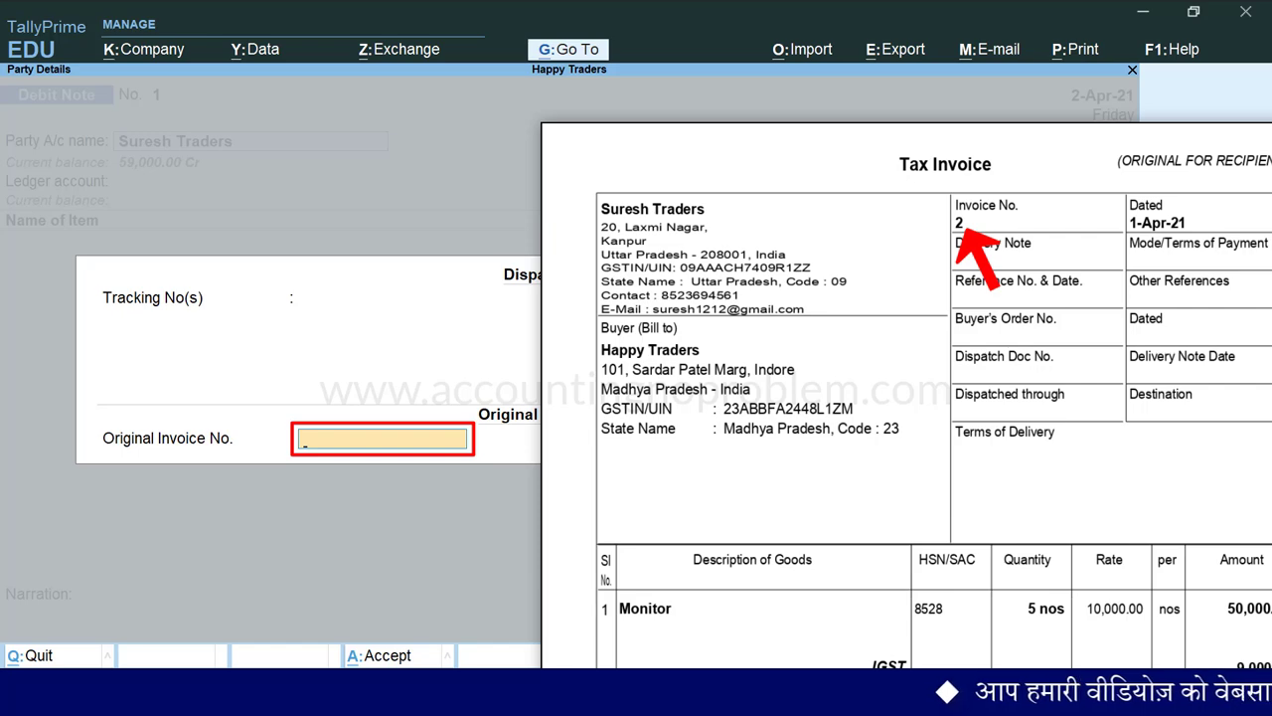
Step: Enter original invoice number 2 dated 1.4.21 and accept the Suresh Traders party details
type("2")
key("Return")
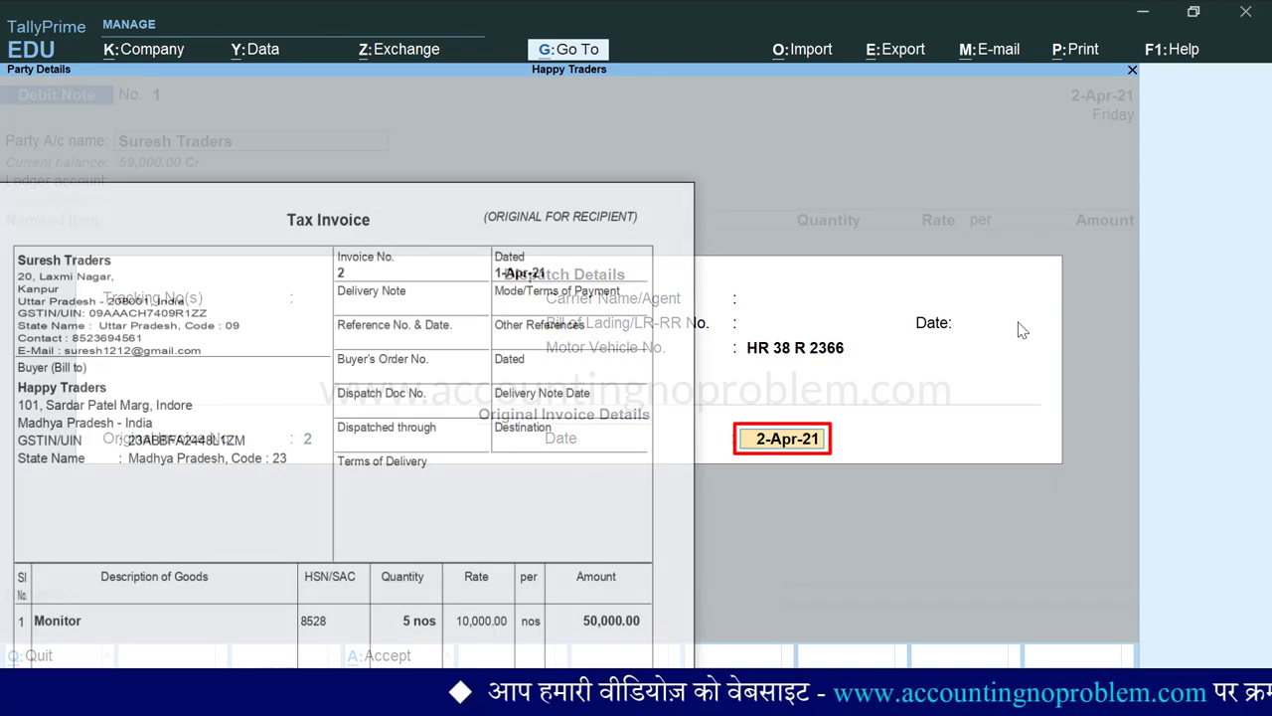
type("1.4.21")
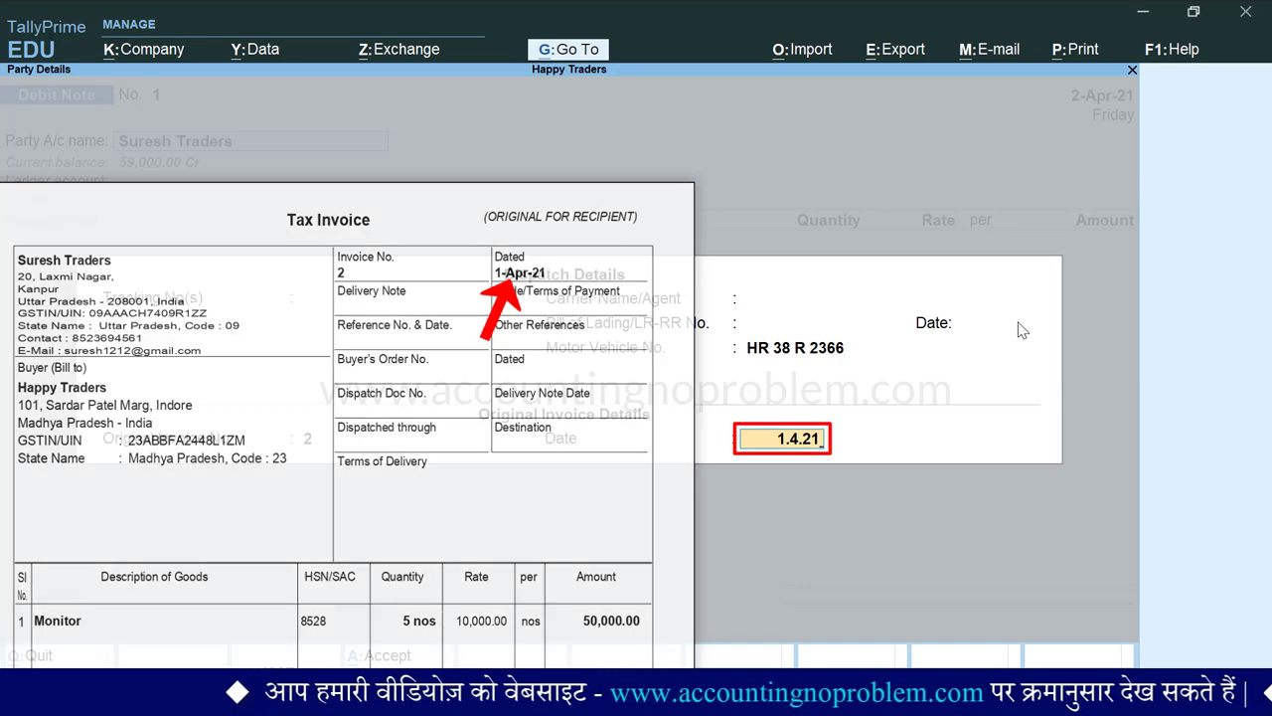
key("Return")
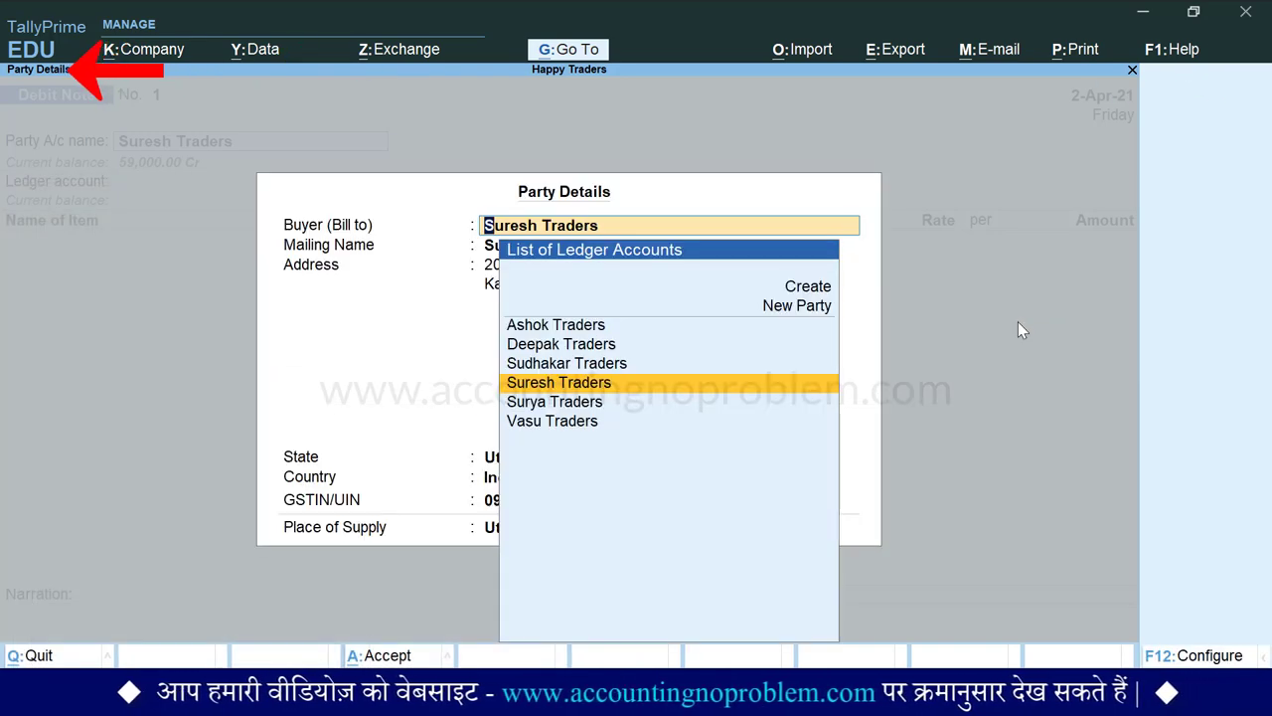
key("Return")
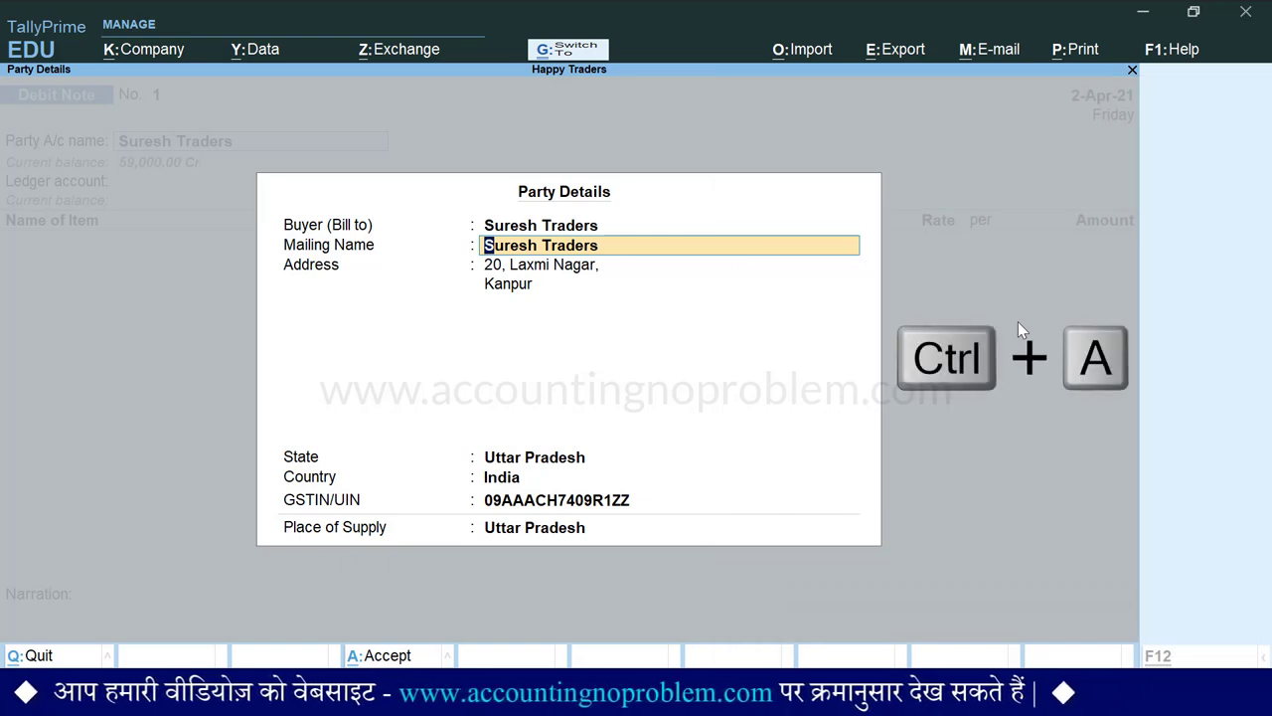
key("ctrl+a")
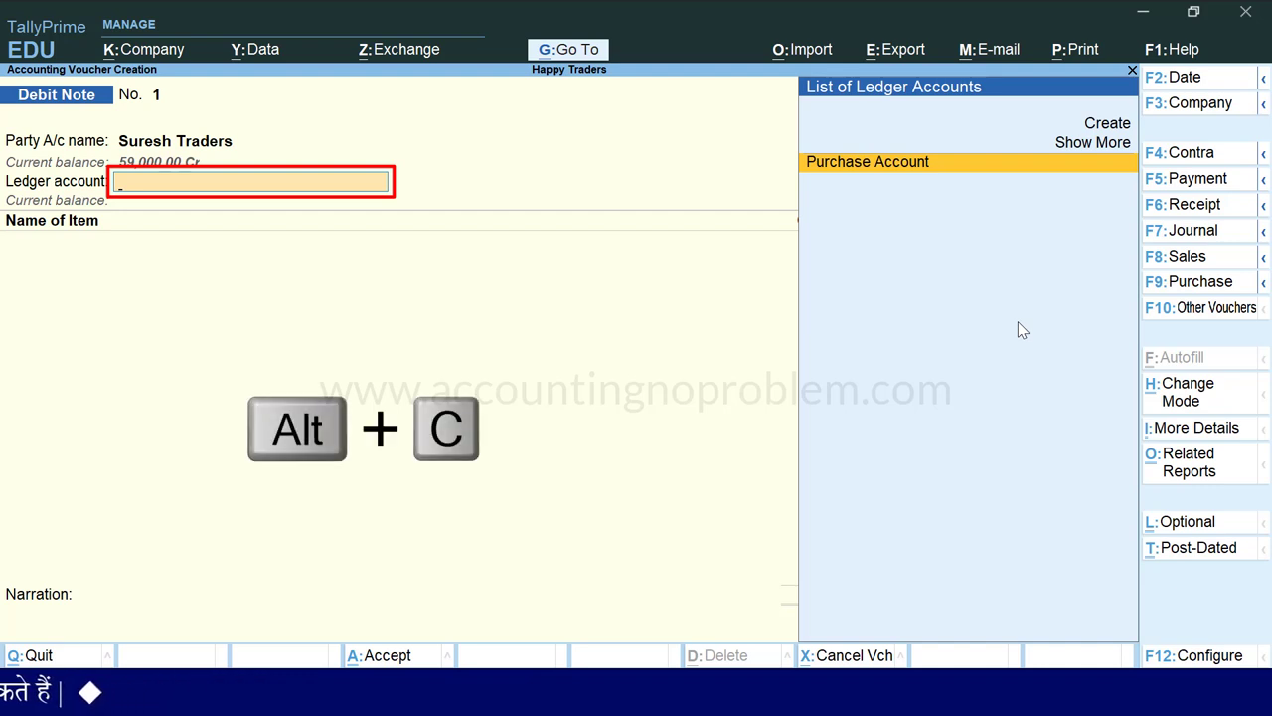
Step: Start a new ledger named Purchase Return for the ledger account and place it under Purchase Accounts
key("alt+c")
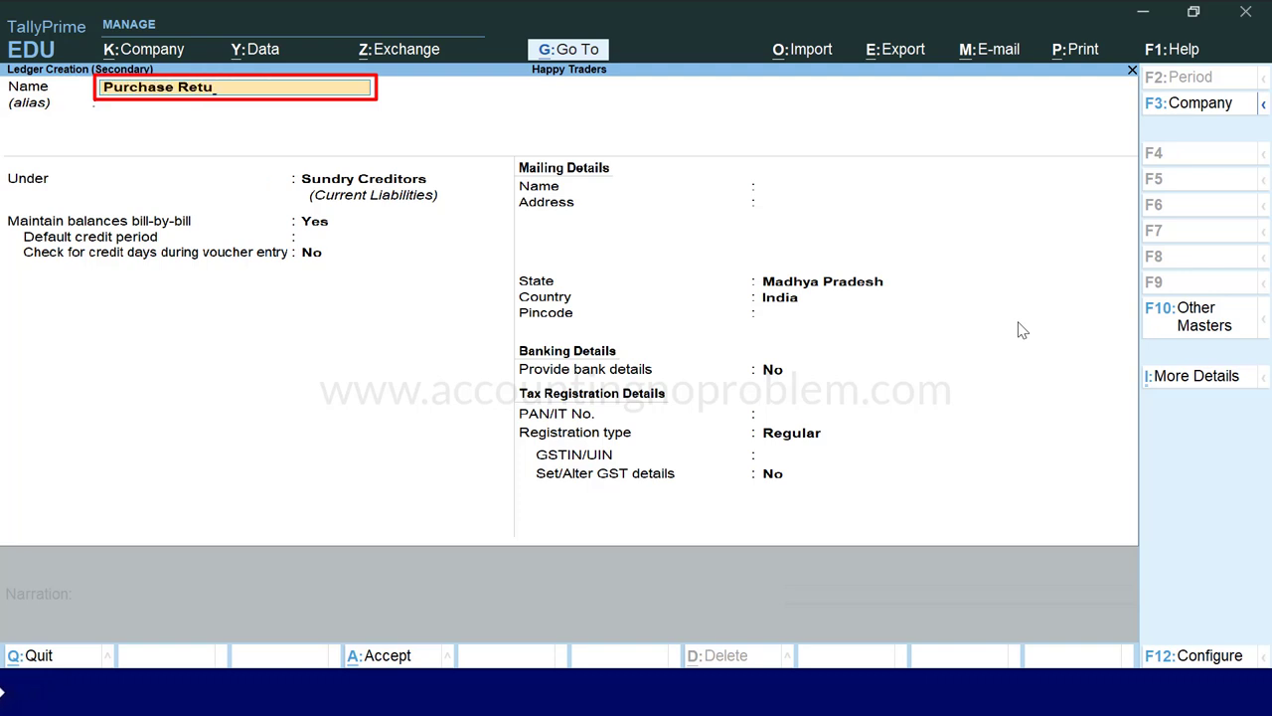
key("Return")
key("Return")
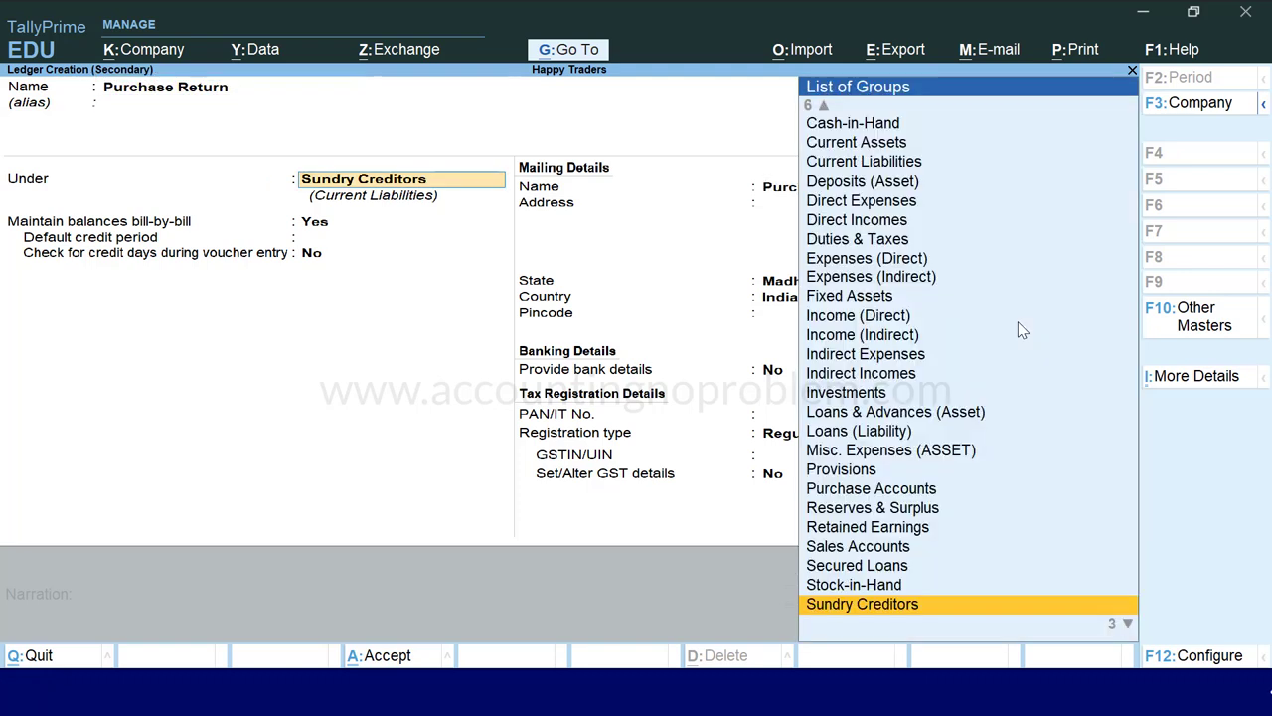
type("P")
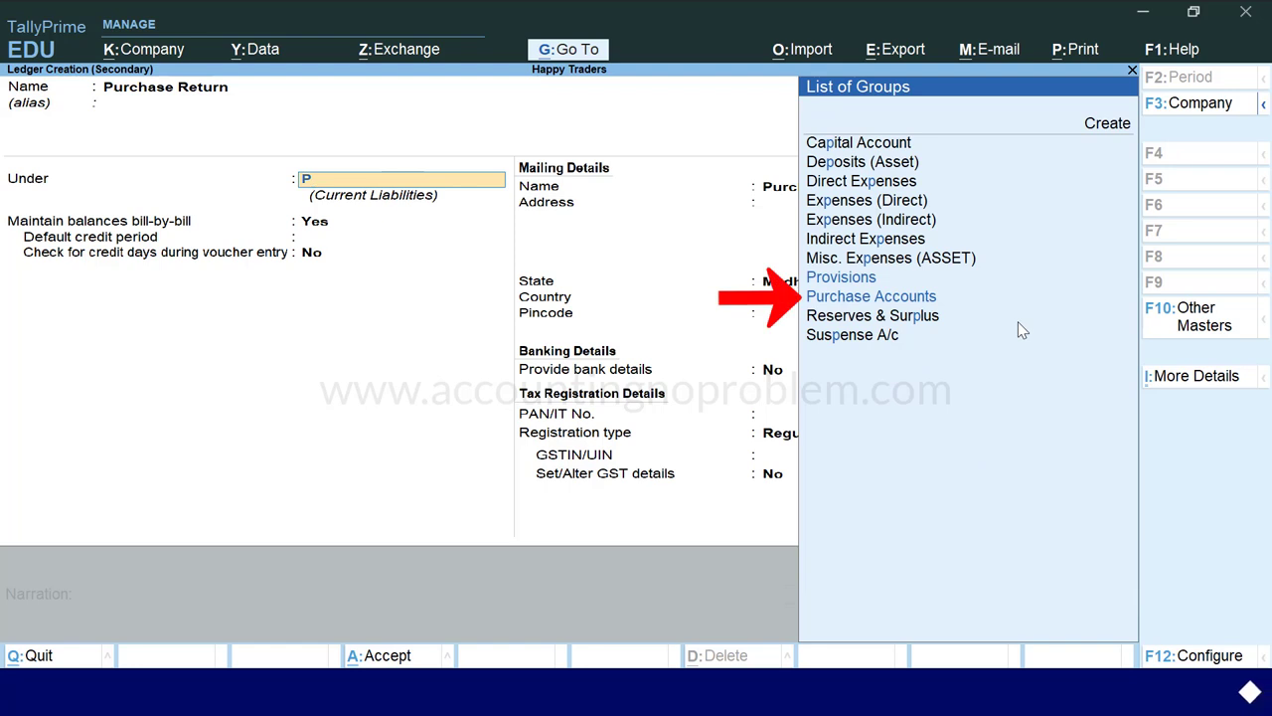
key("Down")
key("Return")
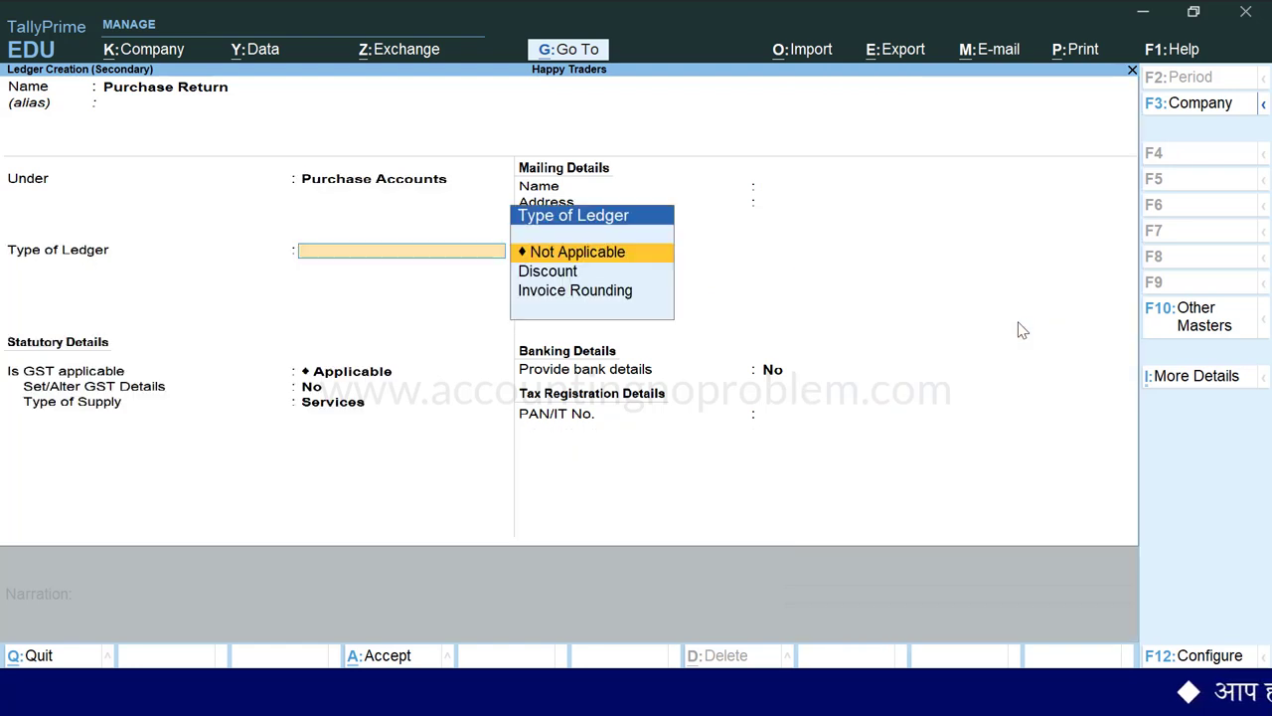
Step: Keep the ledger type Not Applicable and GST Applicable, set the type of supply to Goods, and save the Purchase Return ledger
key("Return")
key("Return")
key("Return")
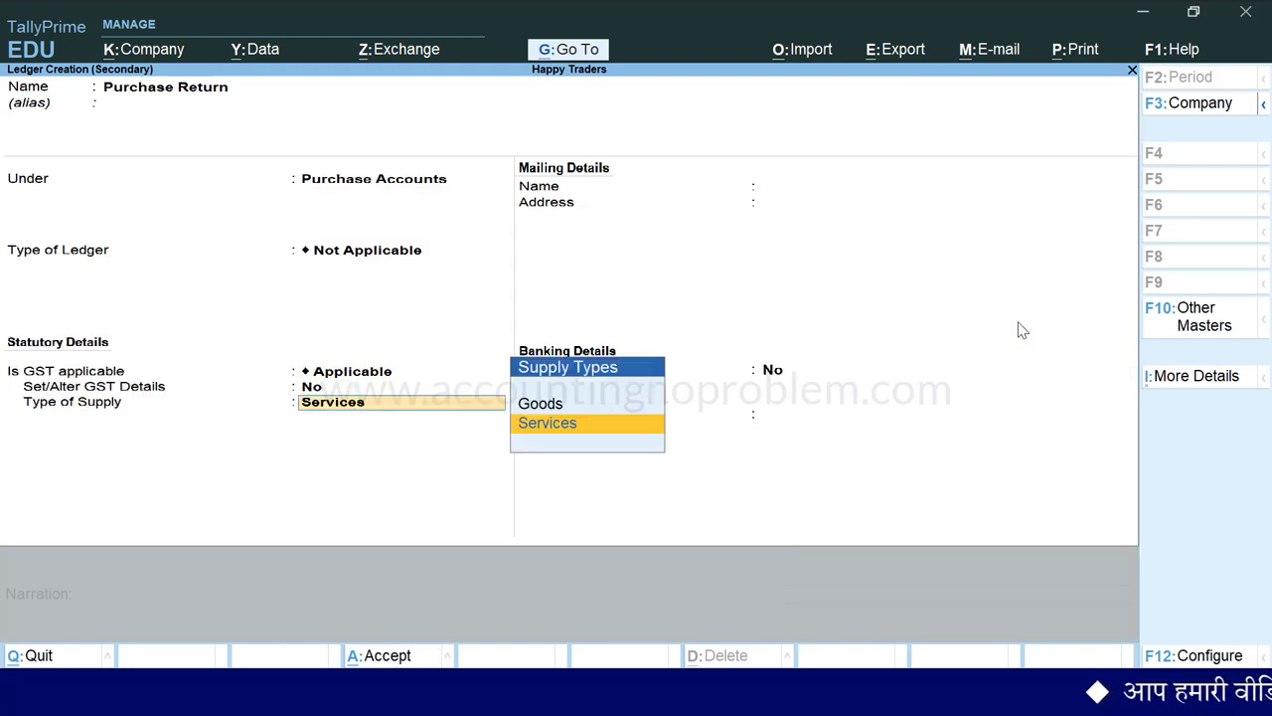
key("Up")
key("Return")
key("ctrl+a")
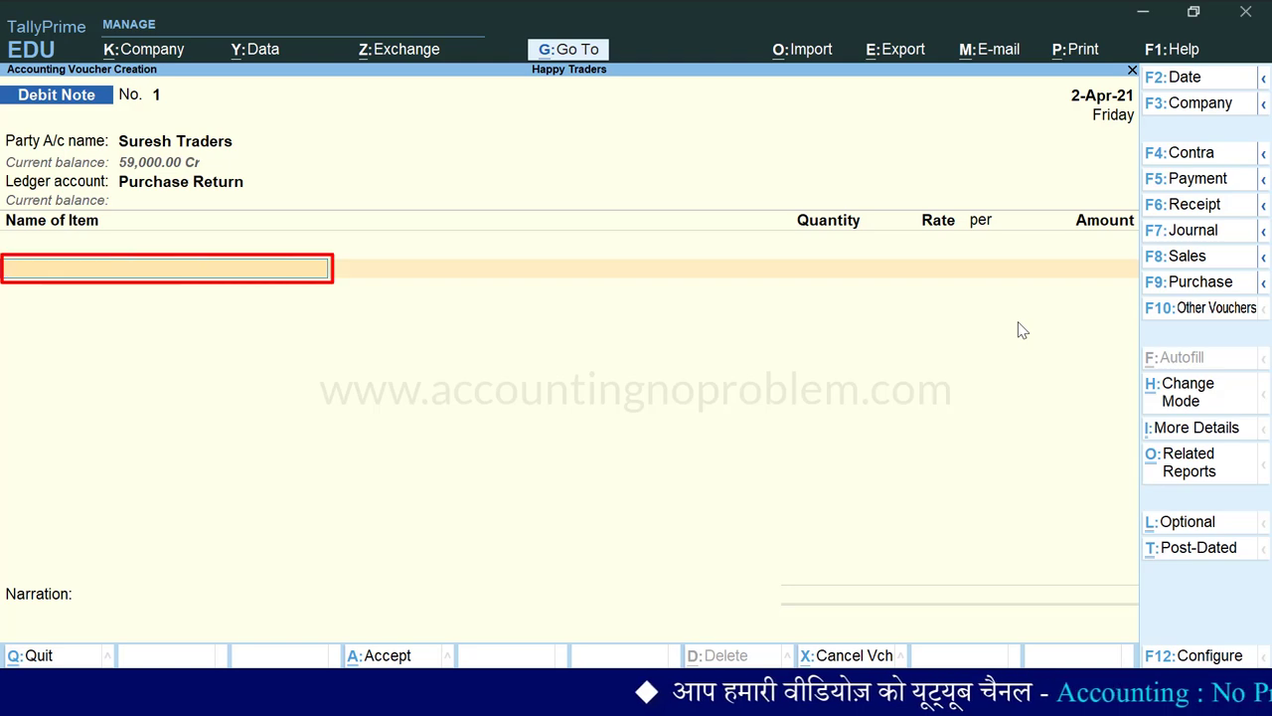
Step: Add the stock item Monitor with a quantity of 1 Nos at a rate of 10,000
type("M")
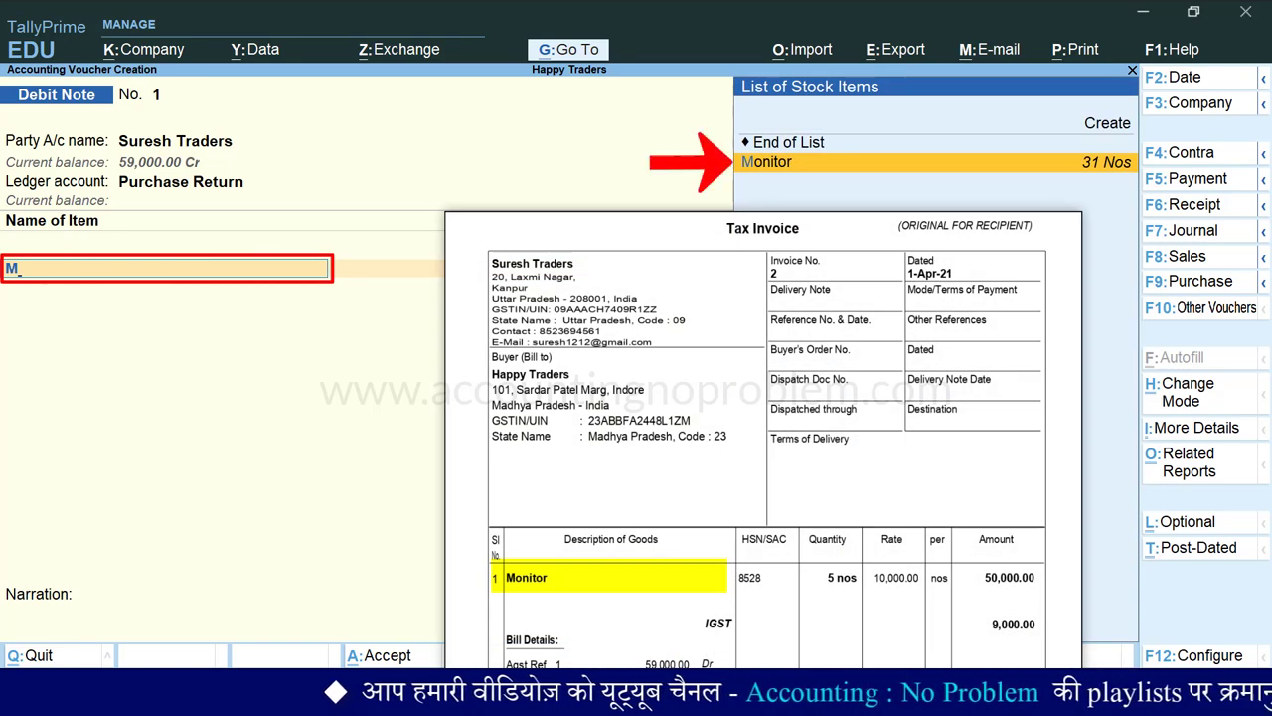
key("Return")
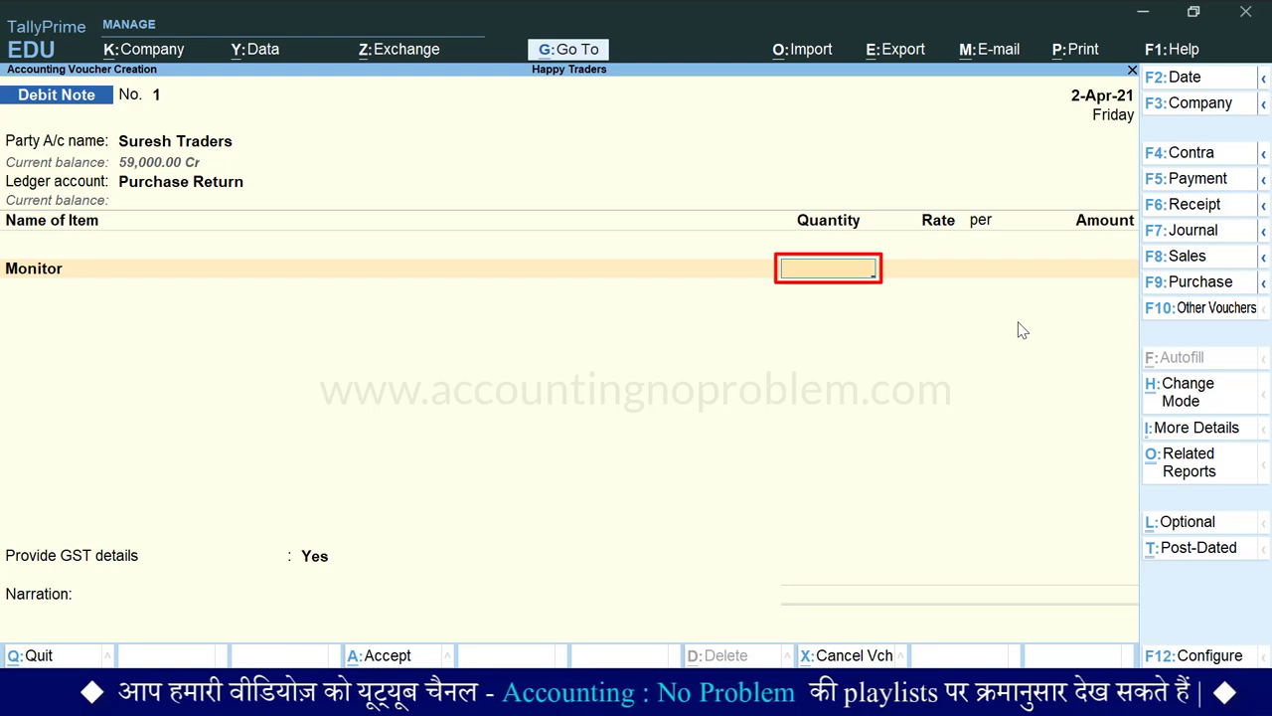
key("Return")
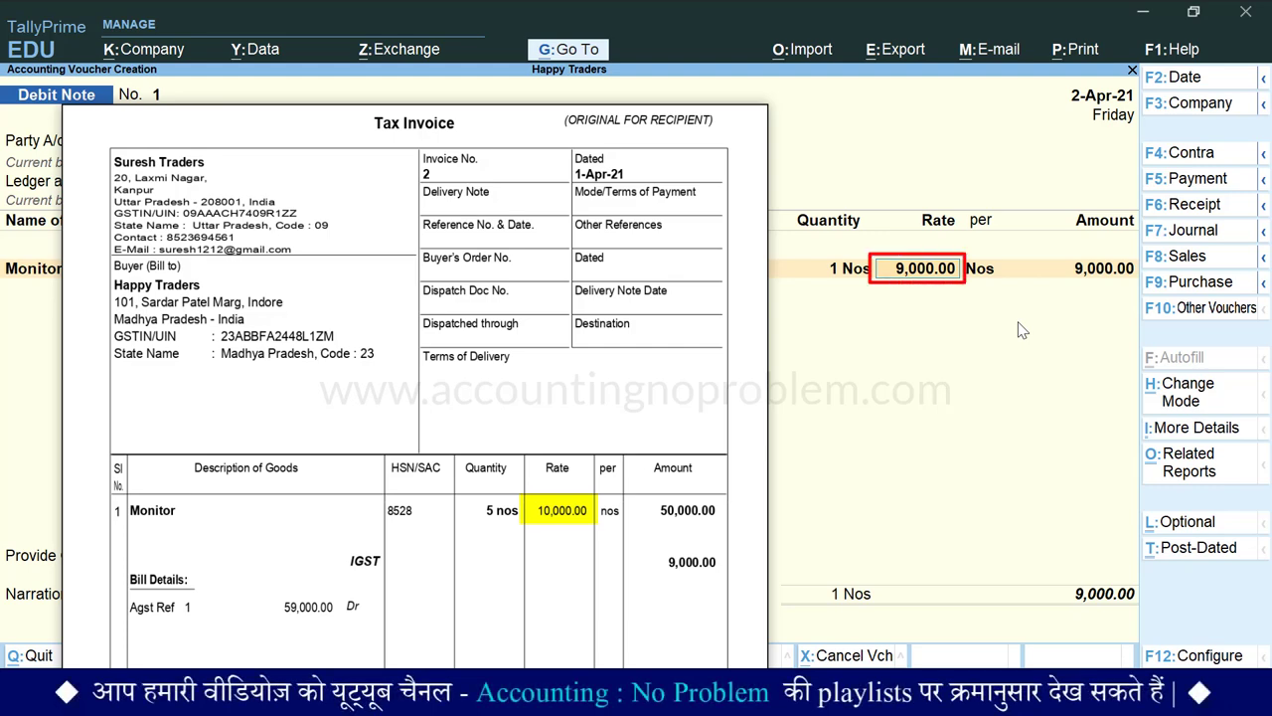
type("10,000")
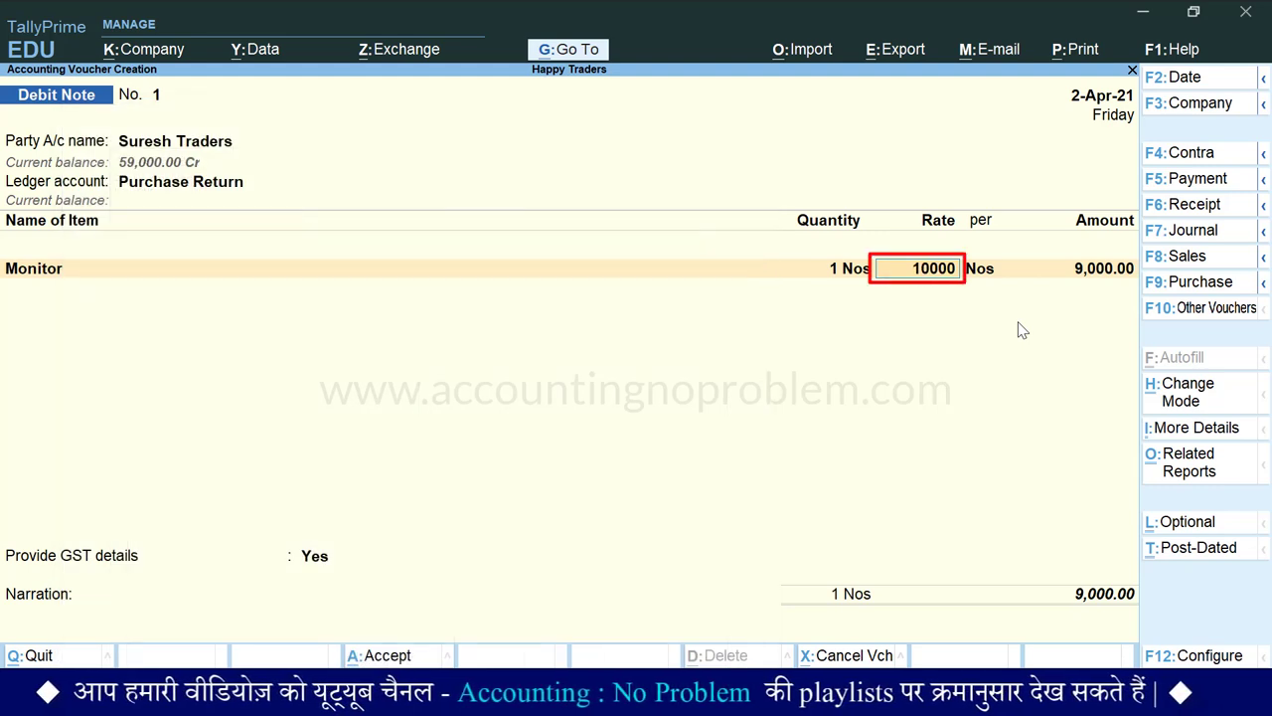
key("Return")
key("Return")
key("Return")
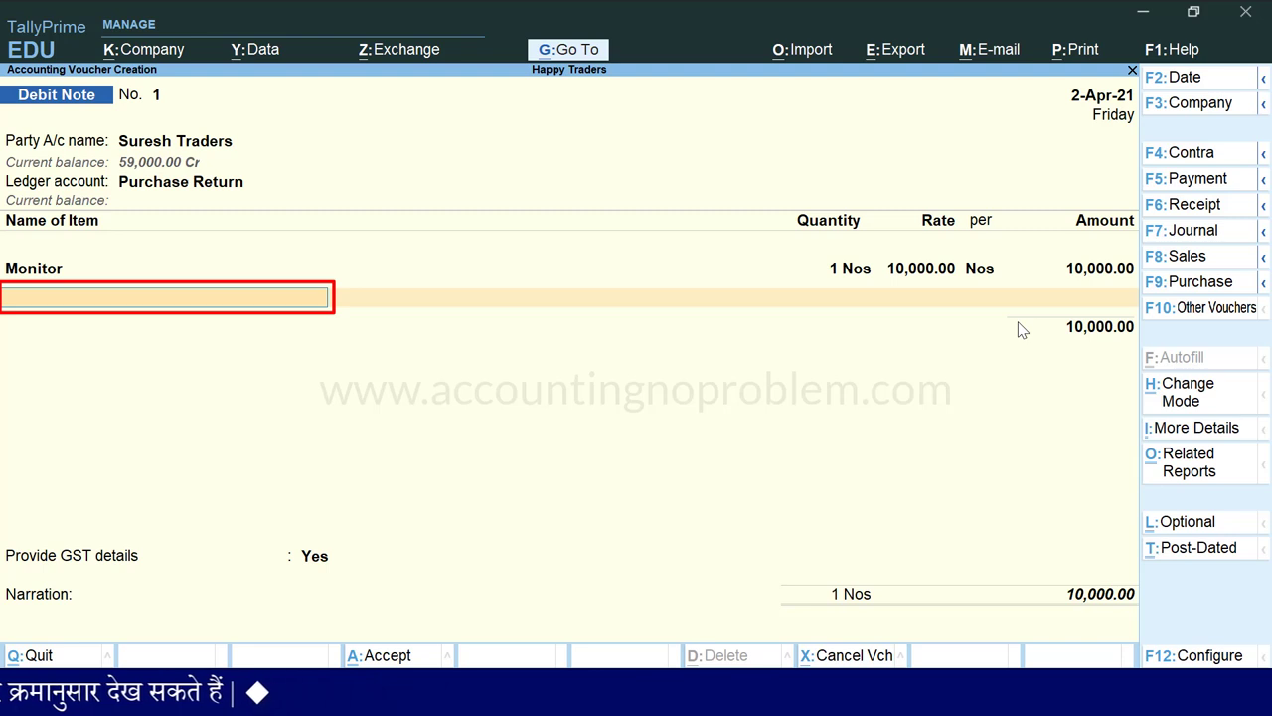
Step: End the item list and add the IGST tax ledger beneath the Monitor entry
key("Return")
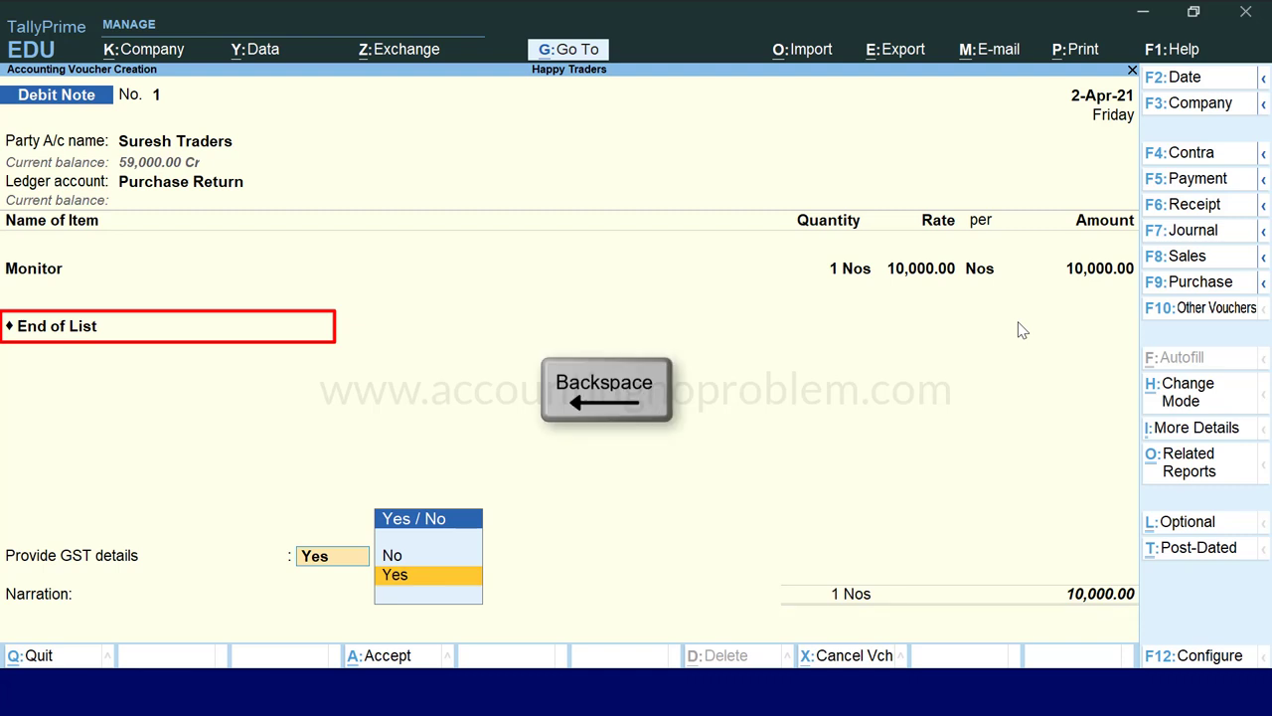
key("BackSpace")
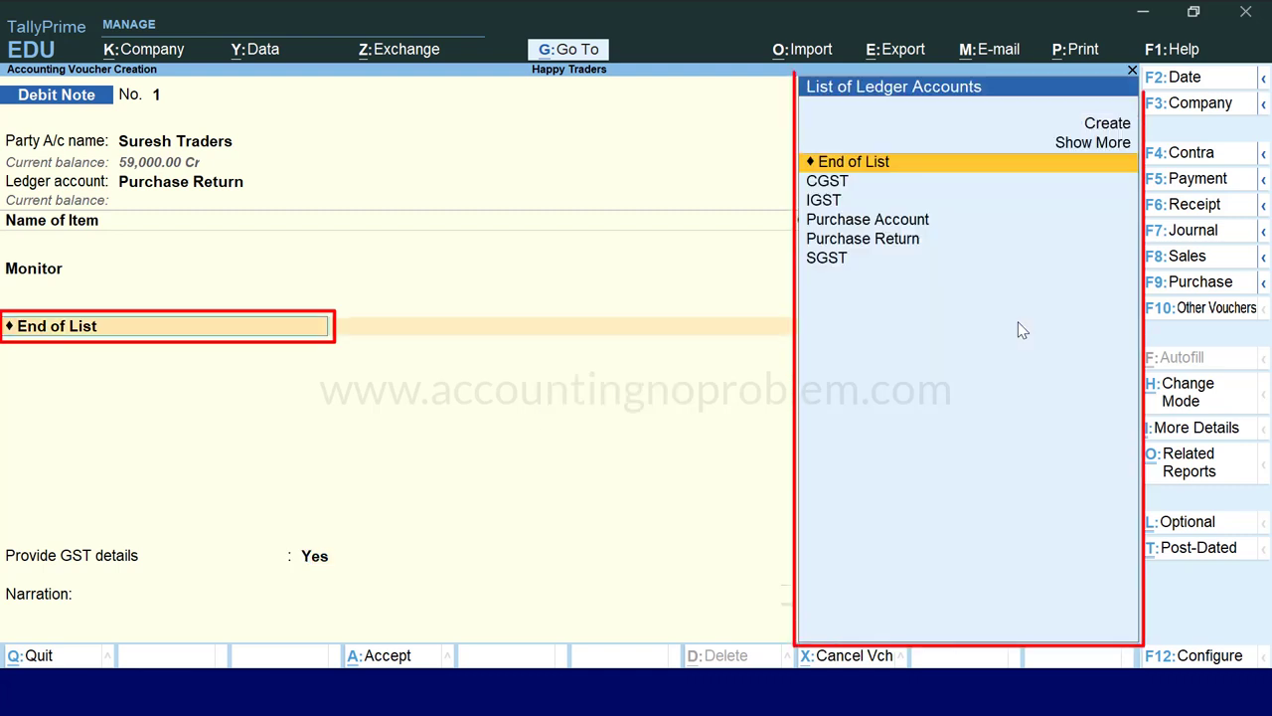
key("Down")
key("Down")
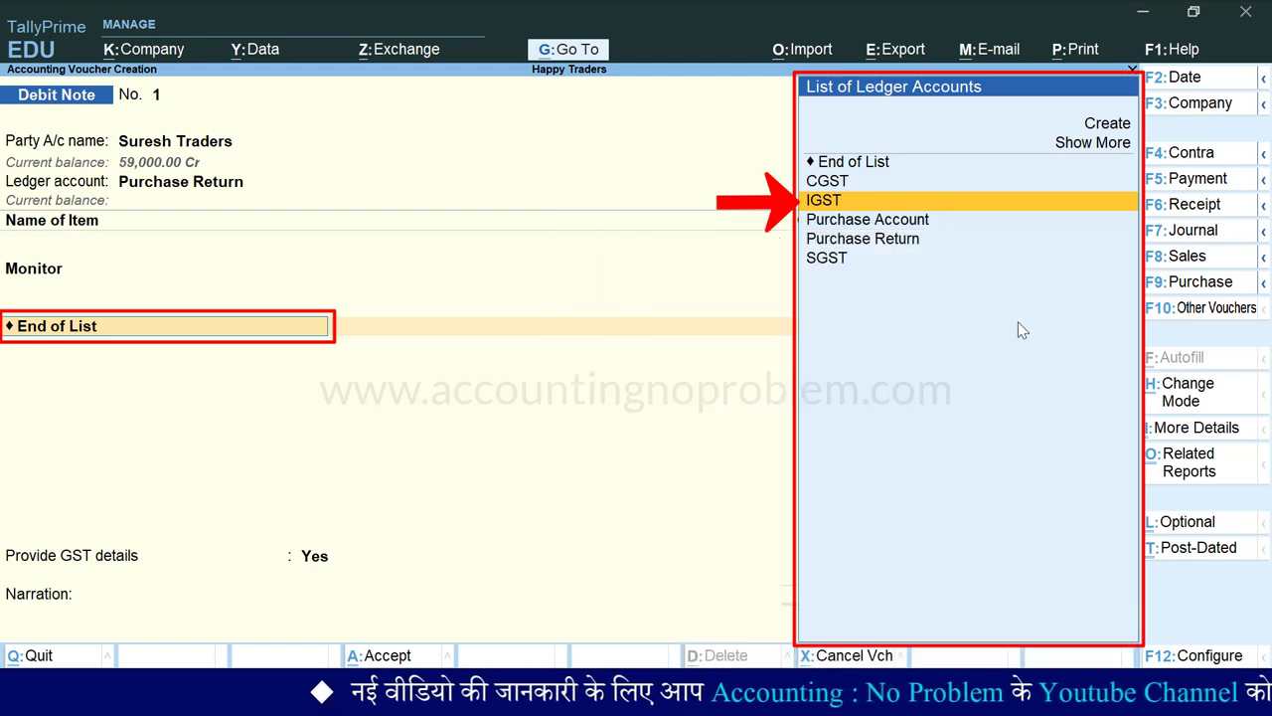
key("Return")
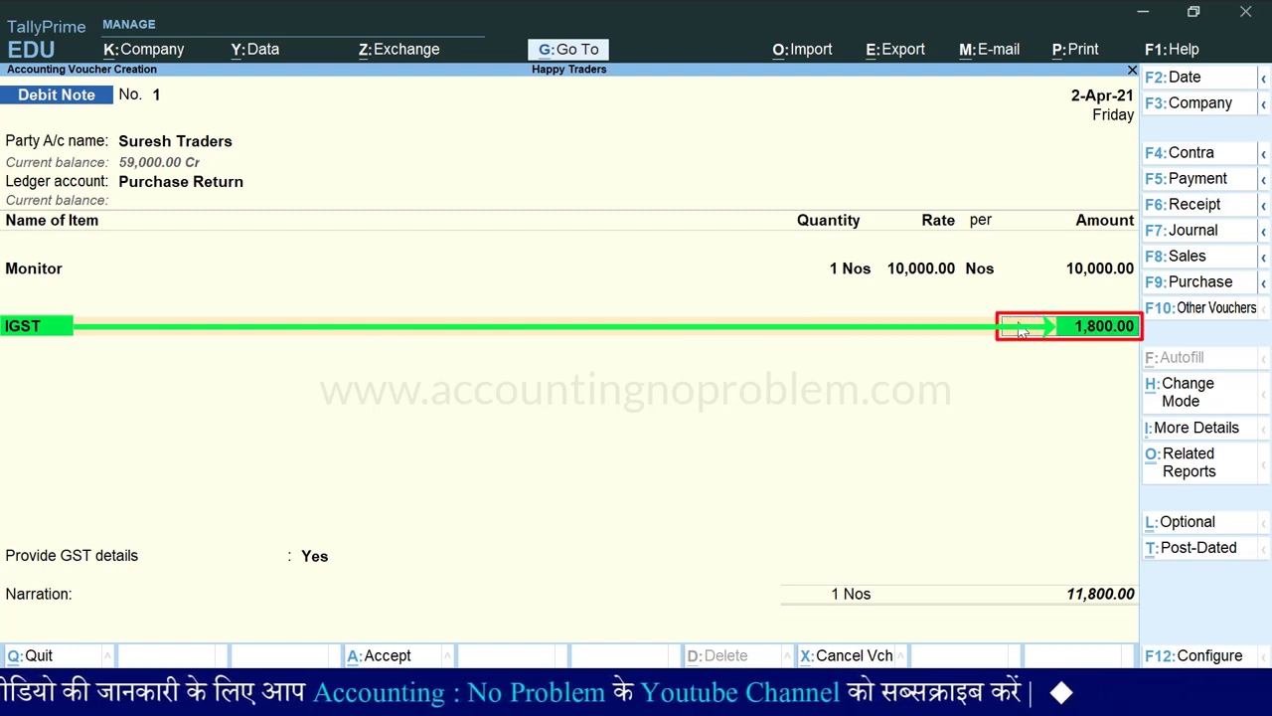
key("Return")
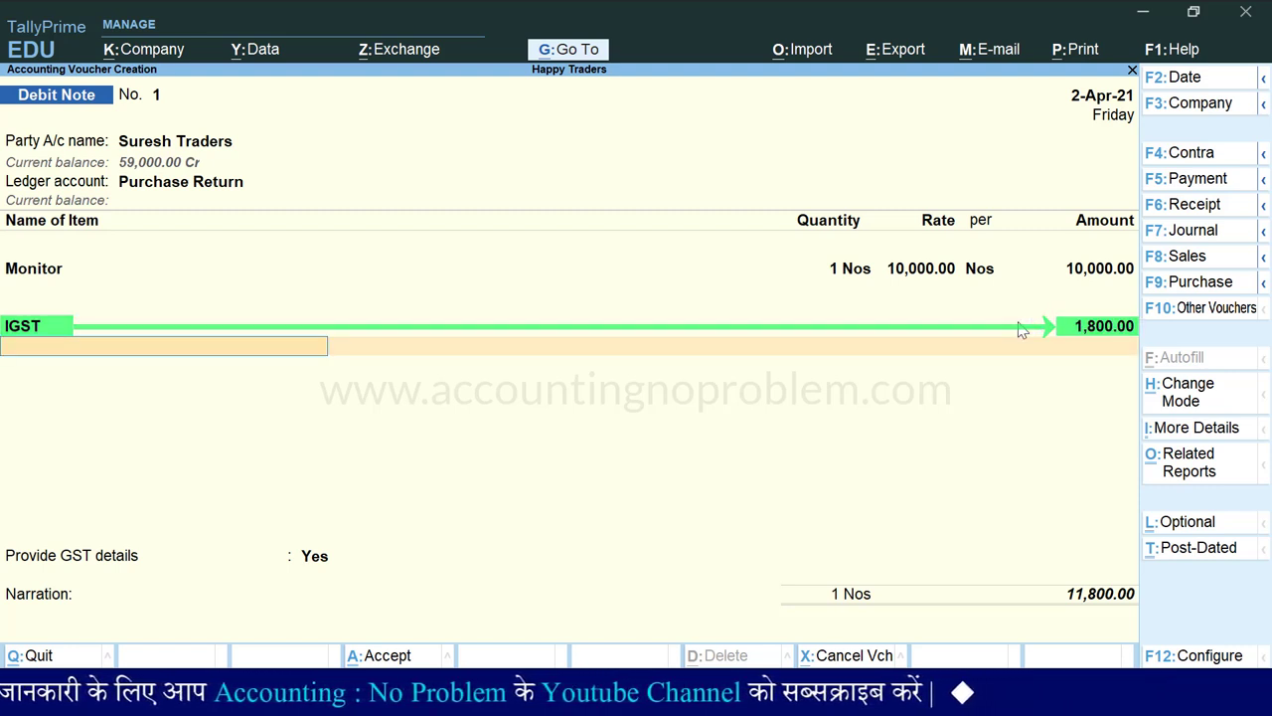
key("Return")
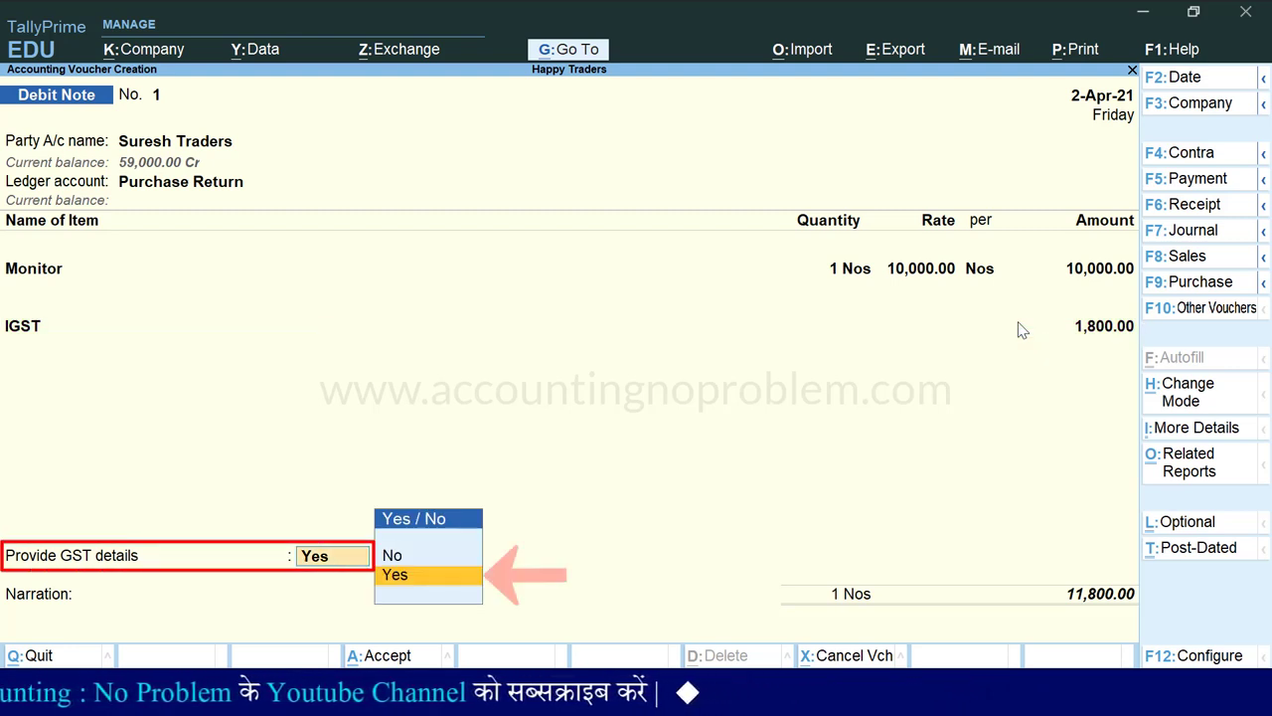
Step: Provide GST details with 01-Sales Return as the reason for issuing the note, leaving the supplier's note number and date blank
key("Return")
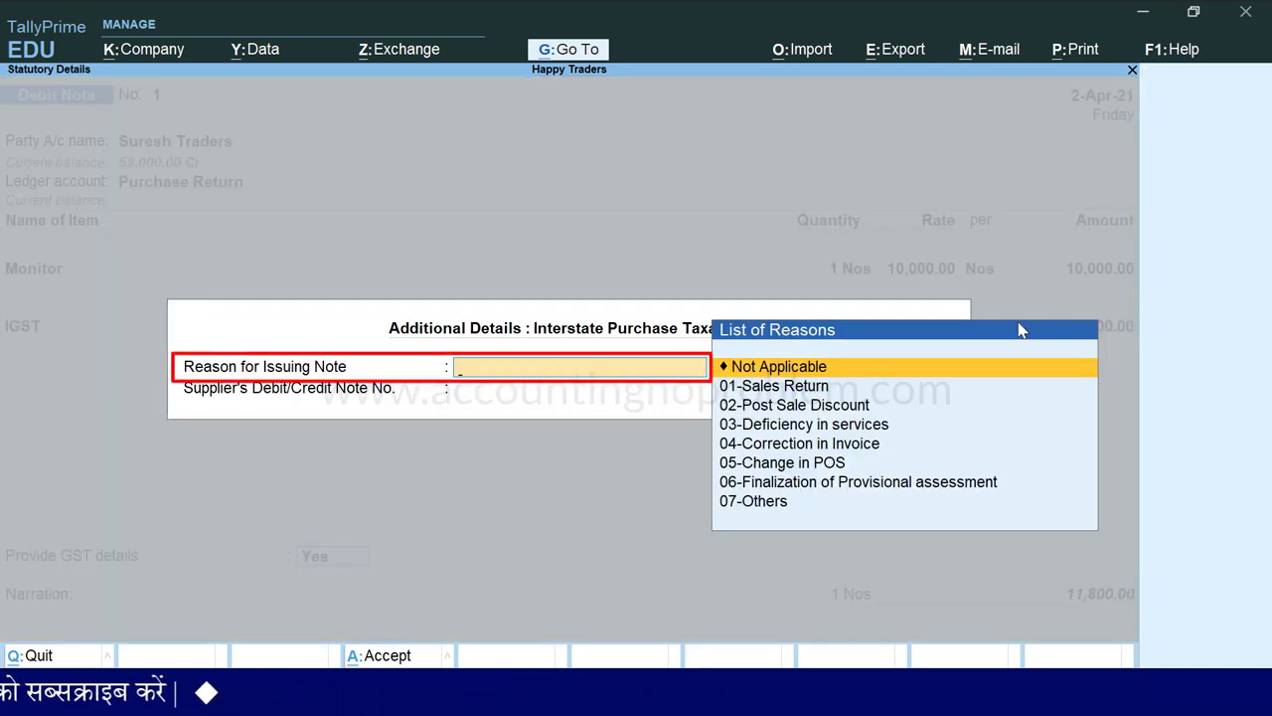
key("Down")
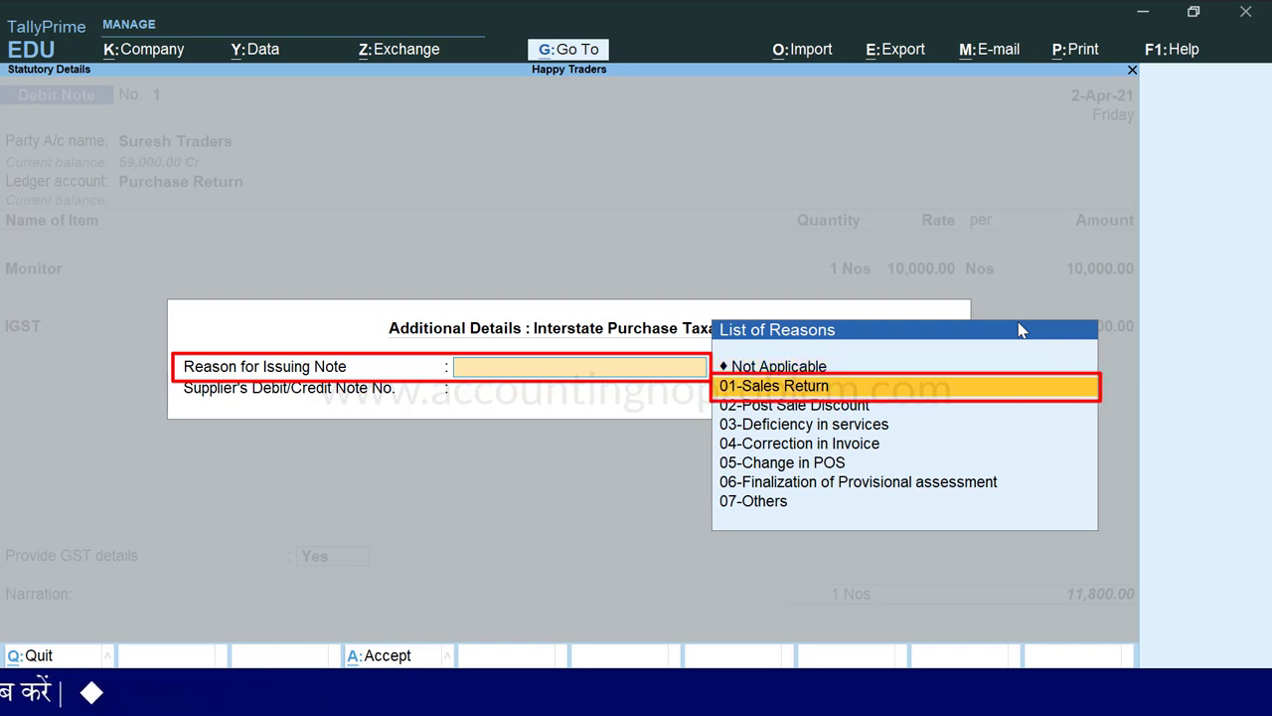
key("Return")
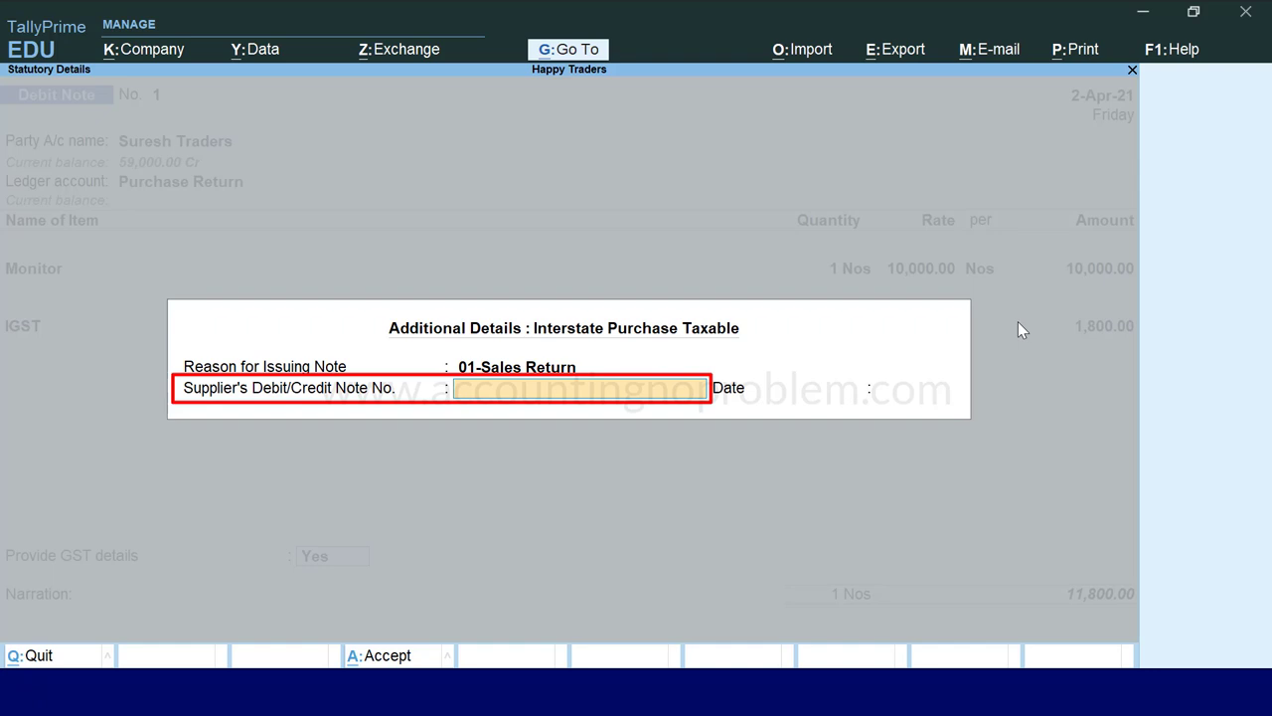
key("Return")
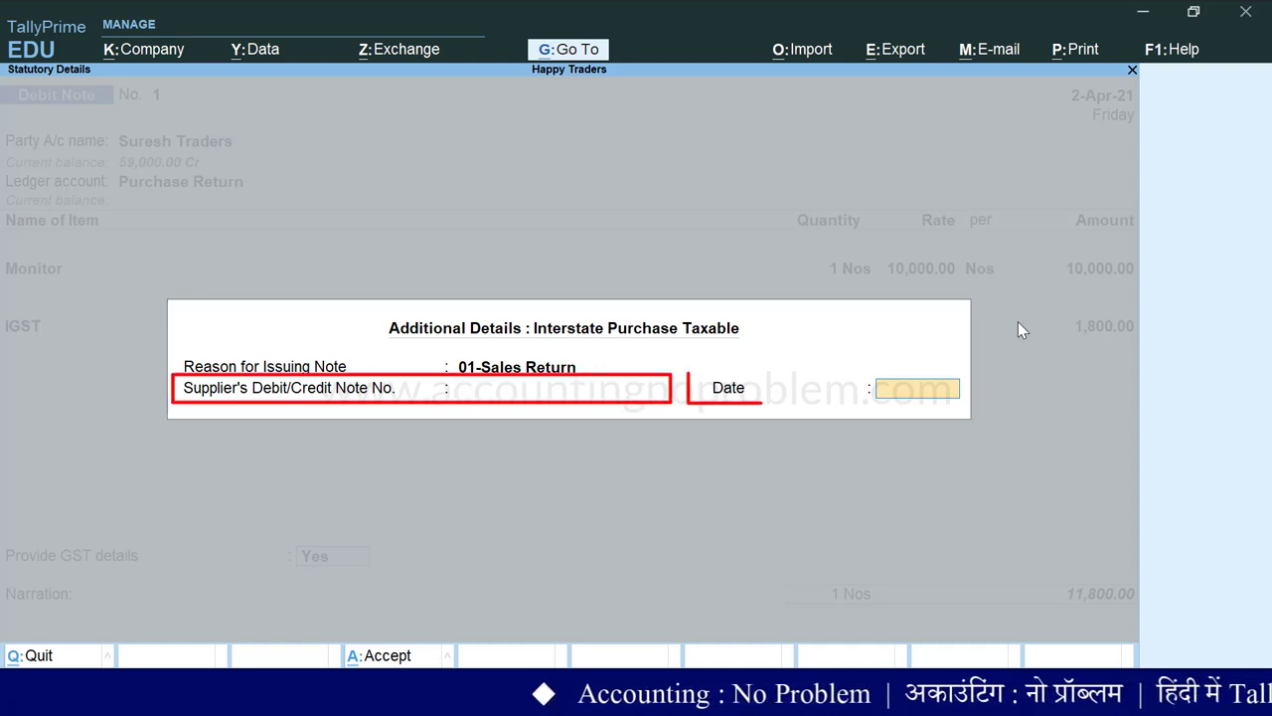
key("Return")
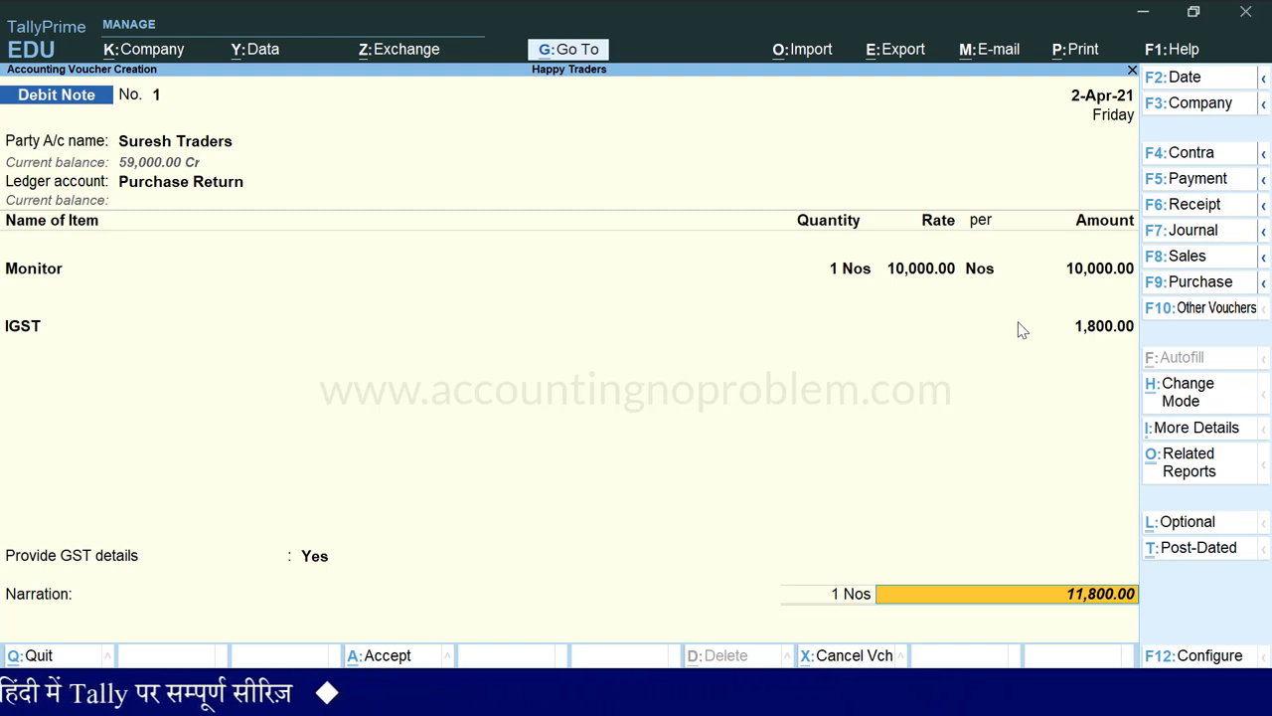
Step: Allocate the full debit note amount as Agst Ref to Suresh Traders' pending bill 2 dated 1-Apr-21
key("Return")
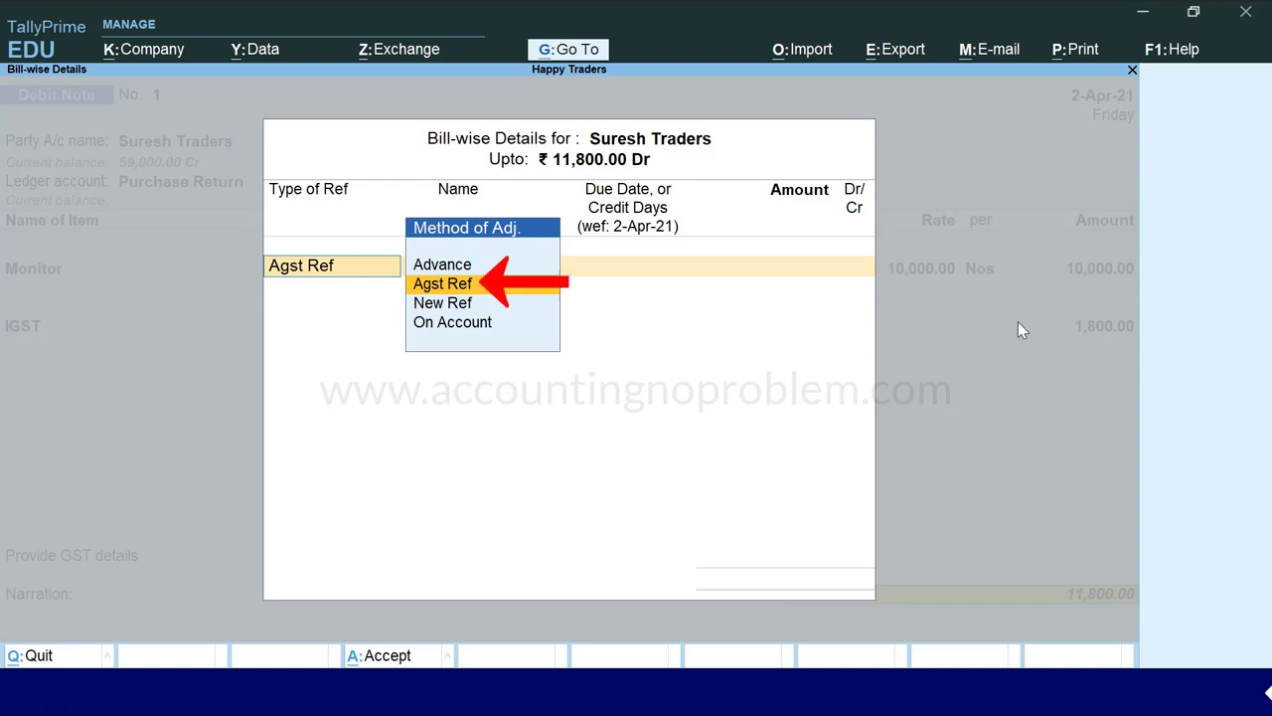
key("Return")
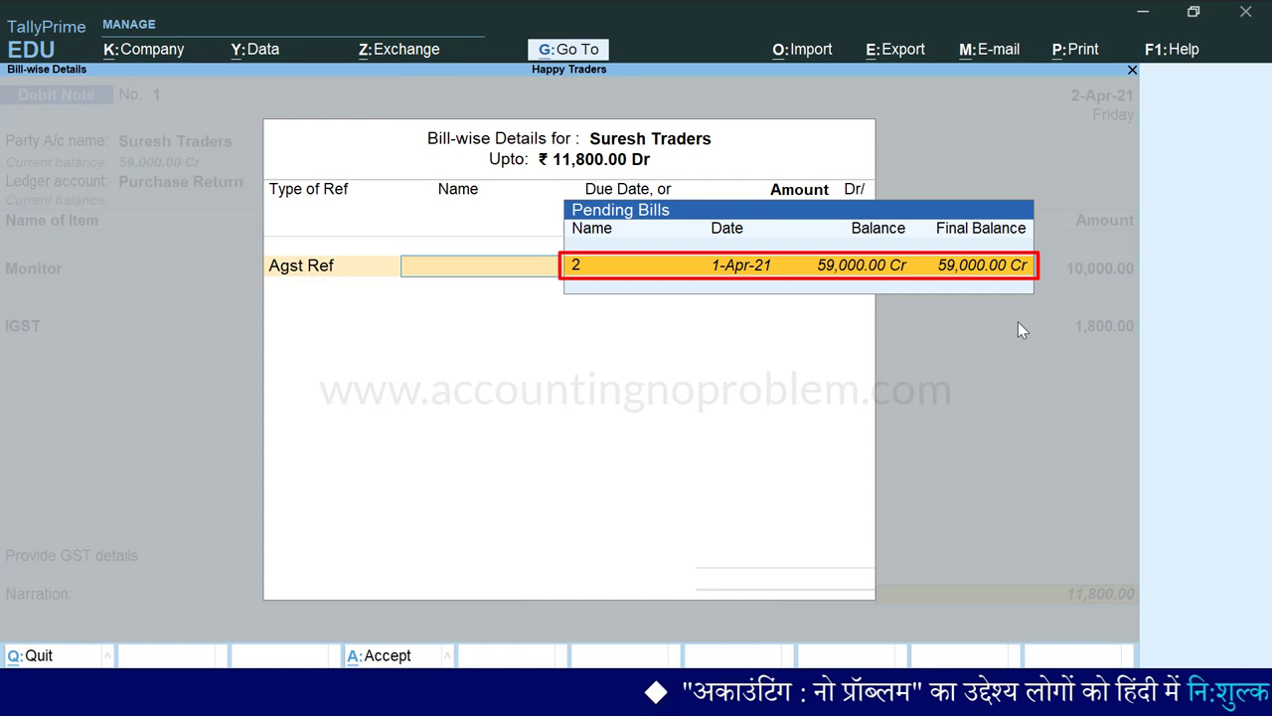
key("Return")
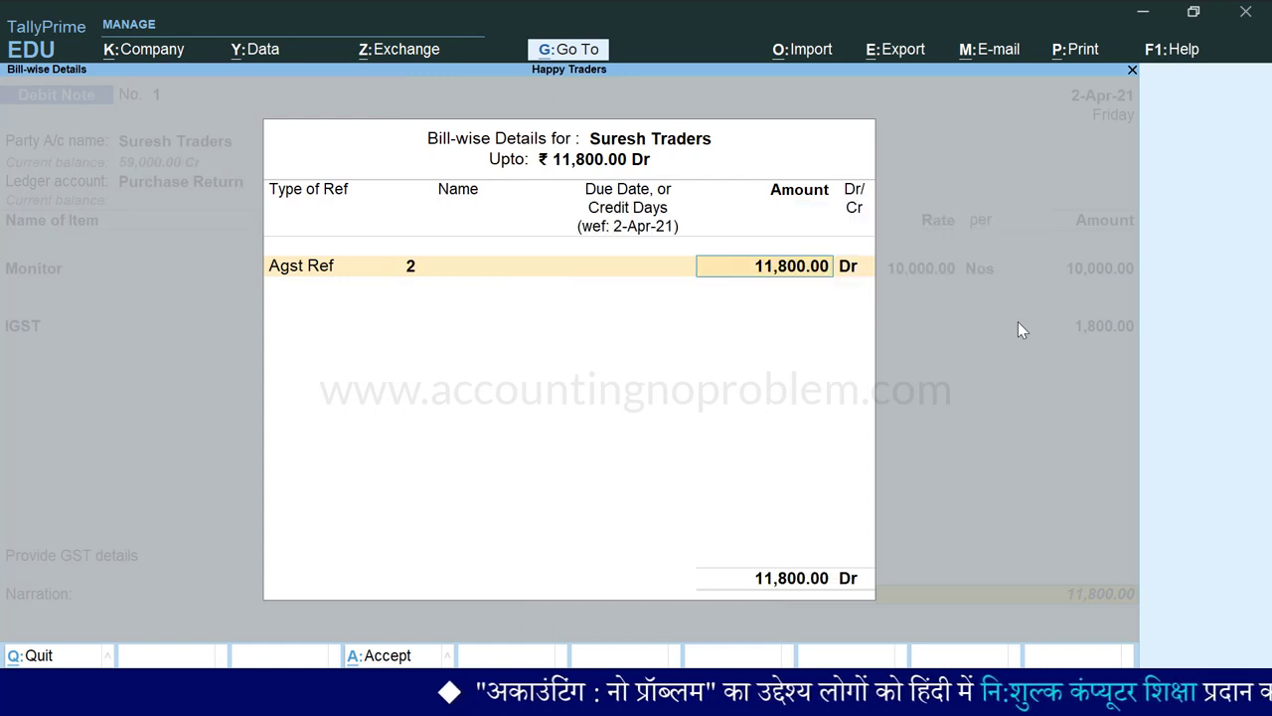
key("Return")
key("Return")
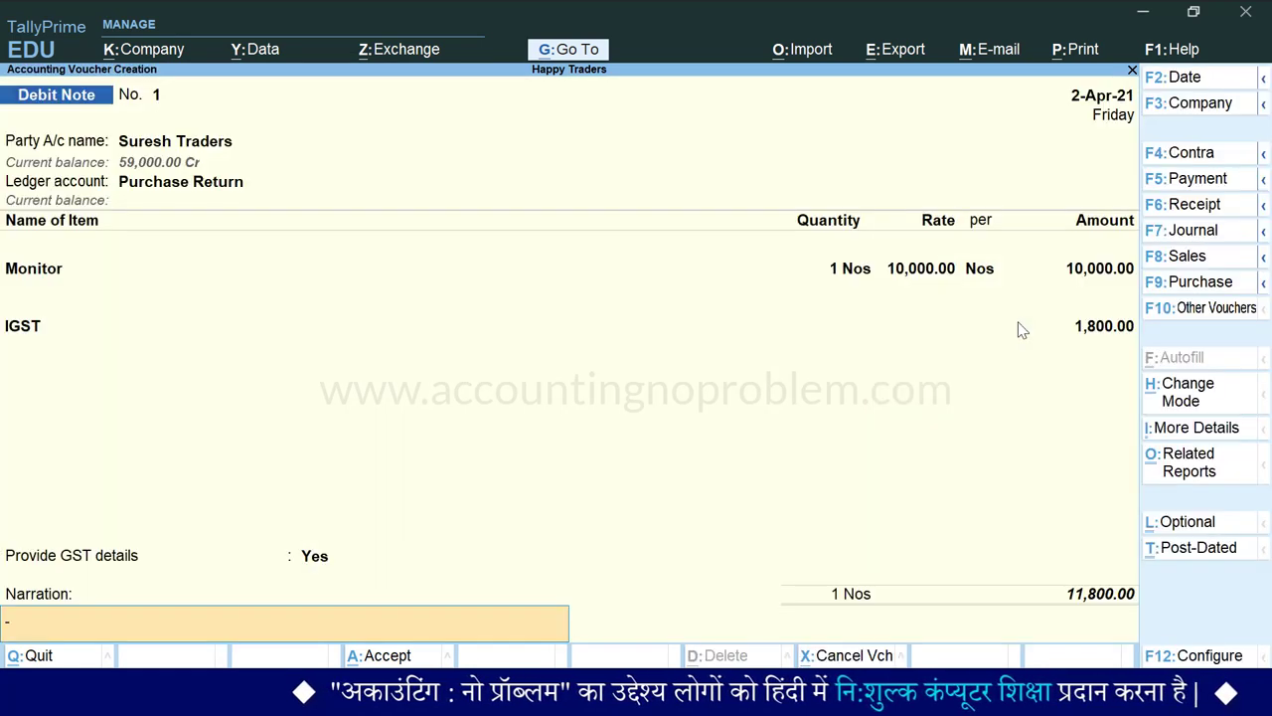
key("ctrl+alt+v")
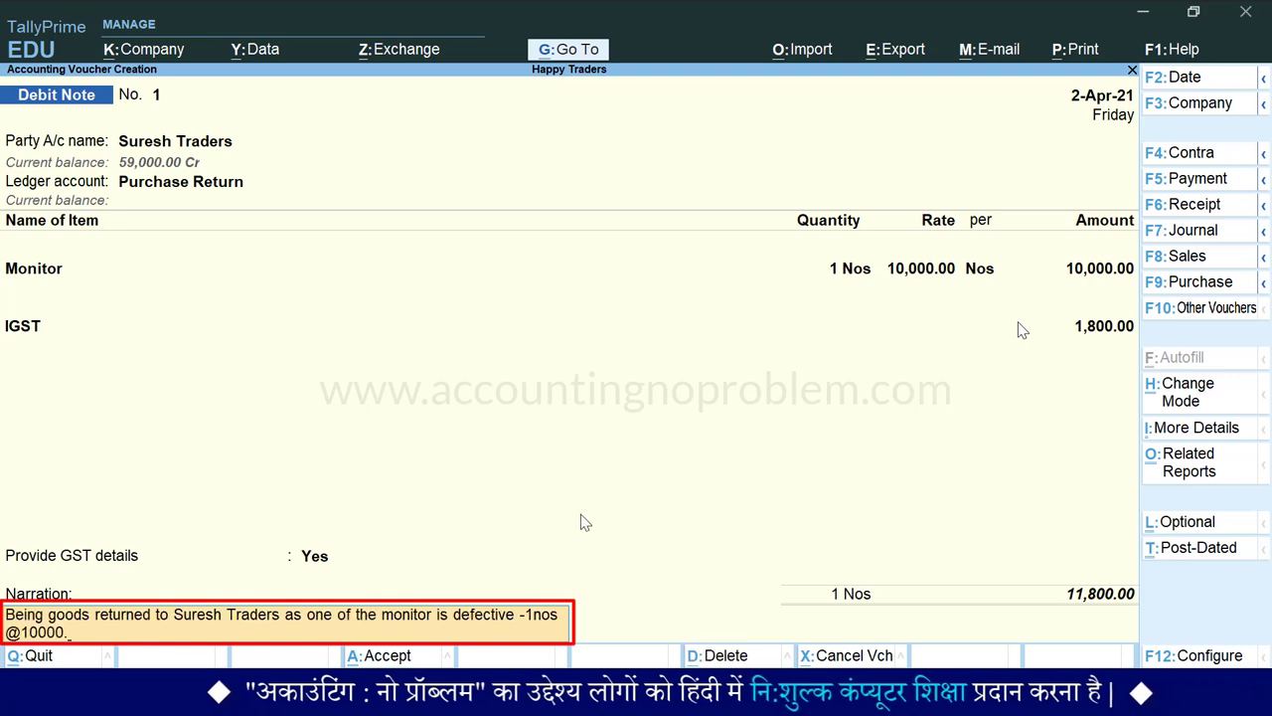
key("Return")
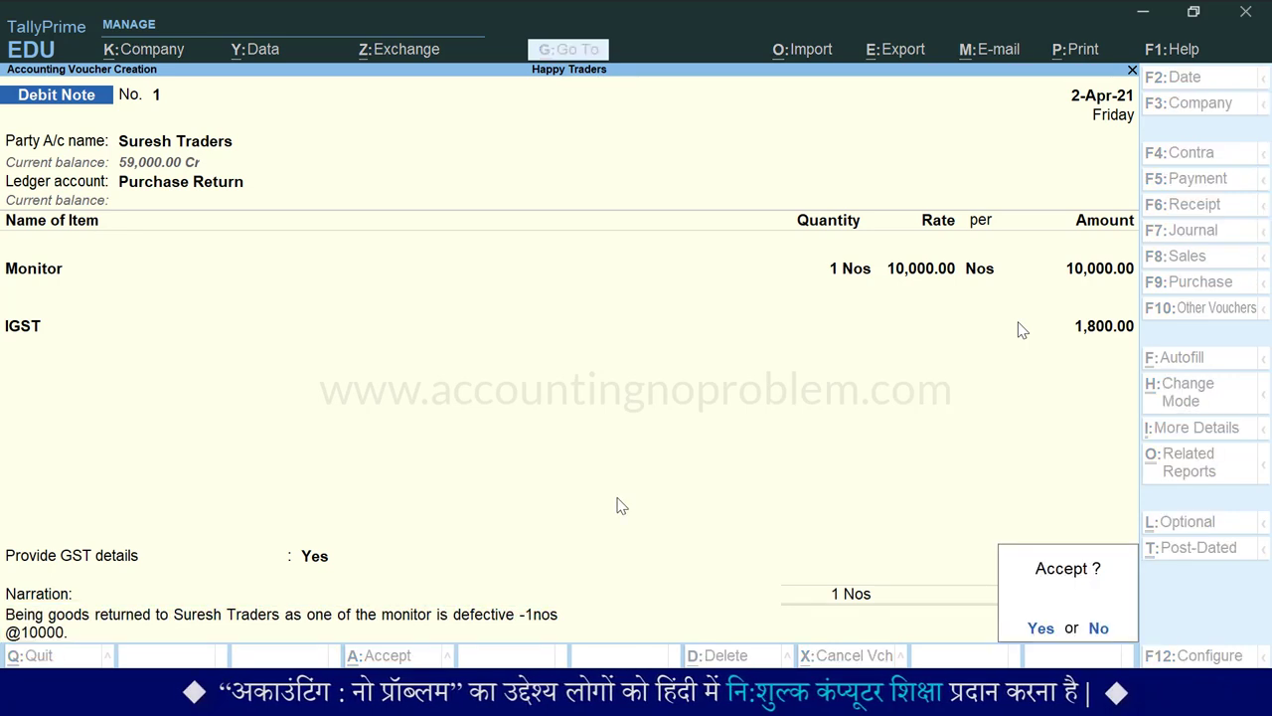
key("Return")
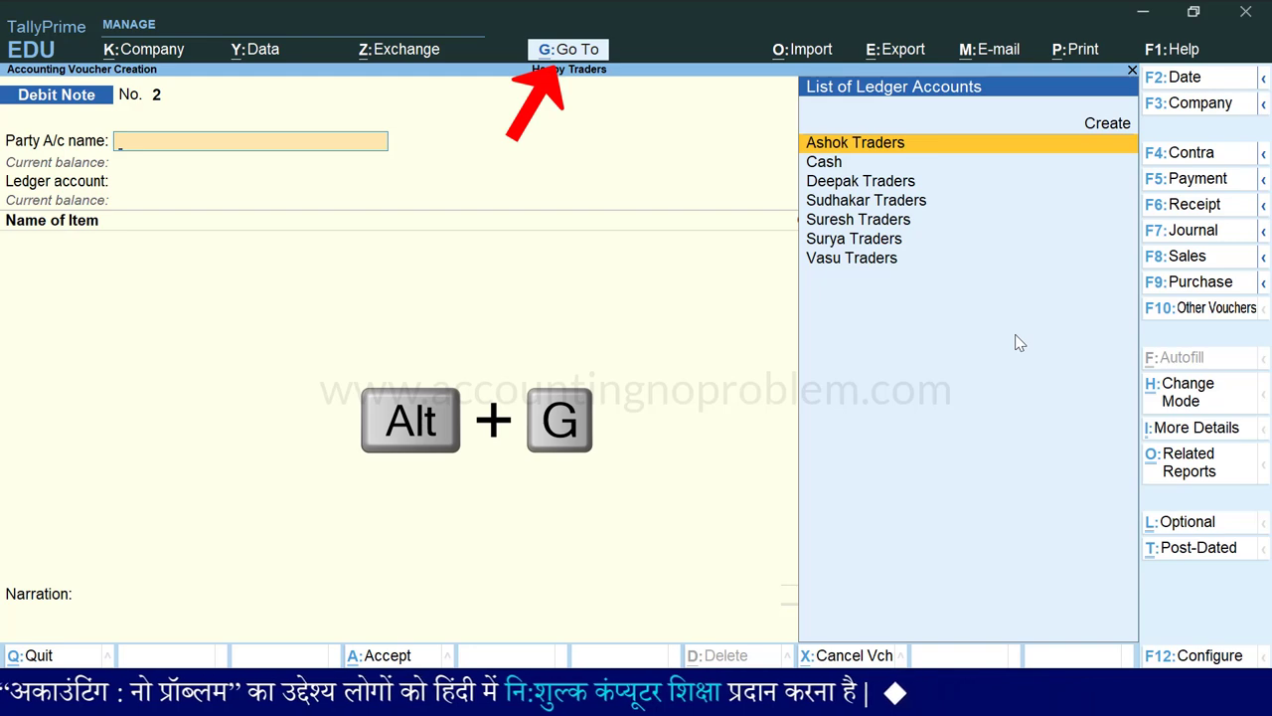
Step: Examine the debit note's supplier details under Credit/Debit Notes Regular - 6C in the GSTR-2 report, and return to the voucher screen
key("alt+g")
type("Gst")
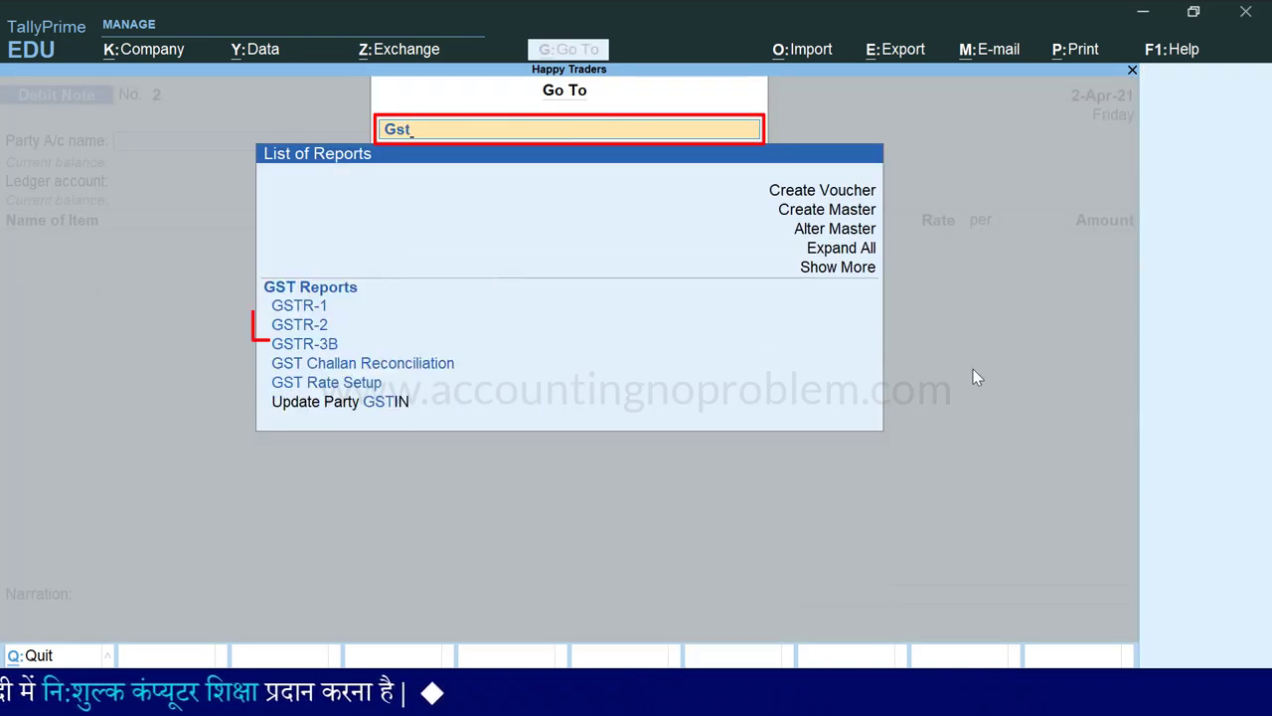
key("Down")
key("Down")
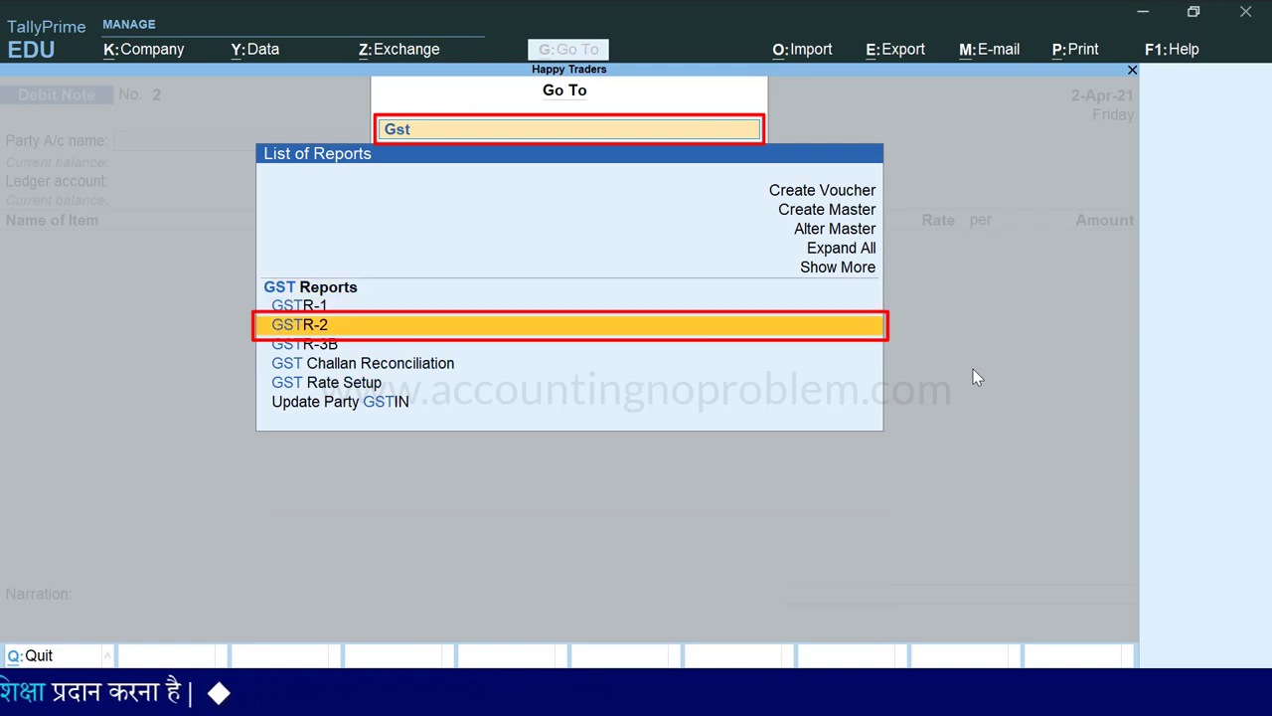
key("Return")
key("Down")
key("Down")
key("Down")
key("Down")
key("Down")
key("Down")
key("Down")
key("Down")
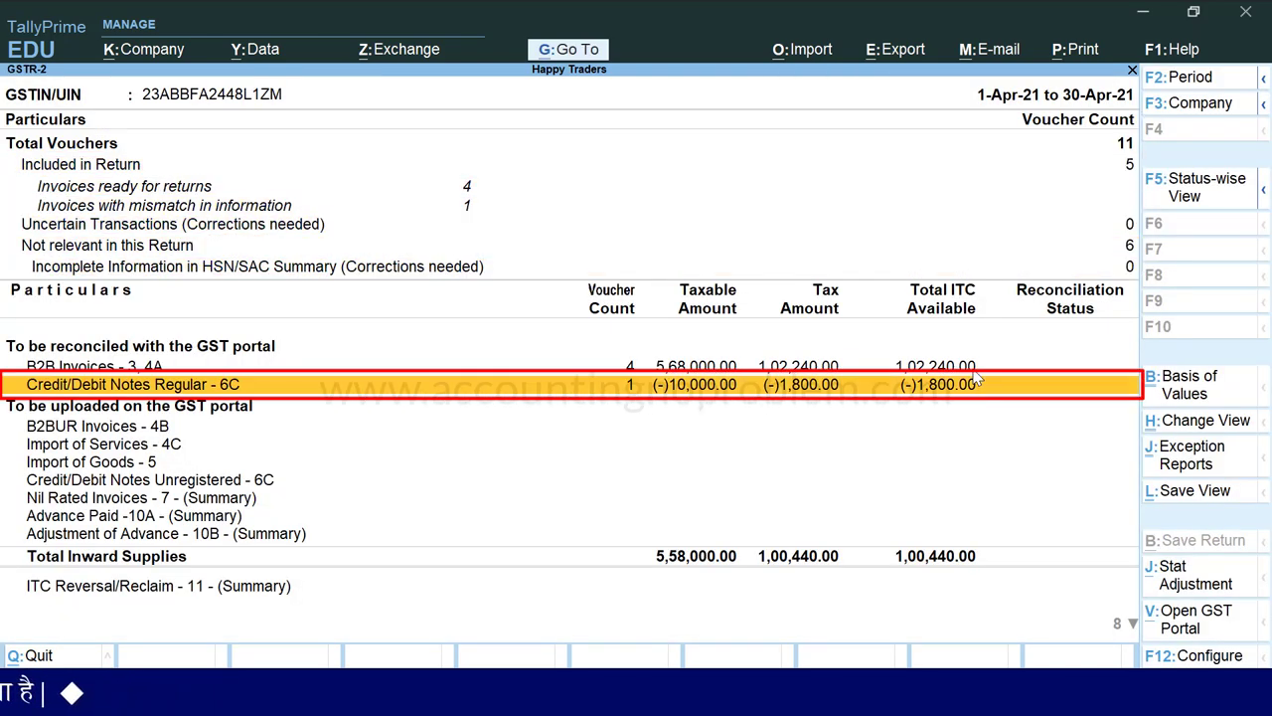
key("Return")
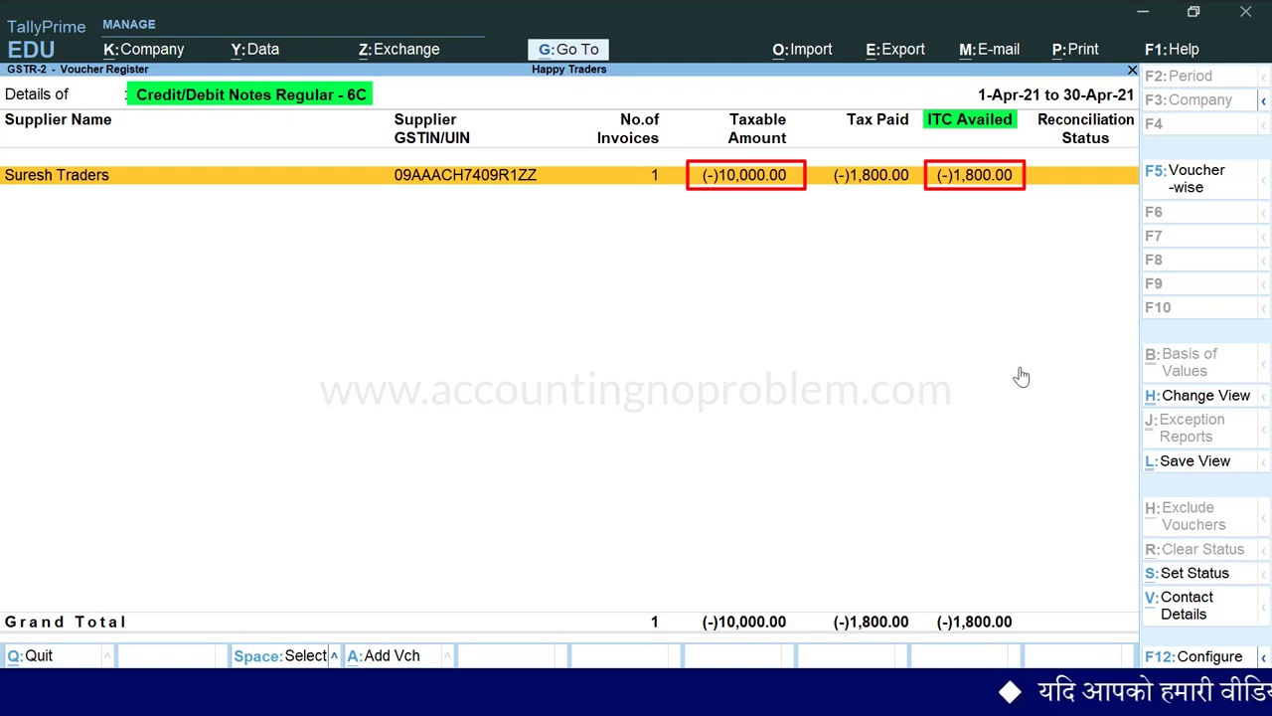
key("Escape")
key("ctrl+F9")
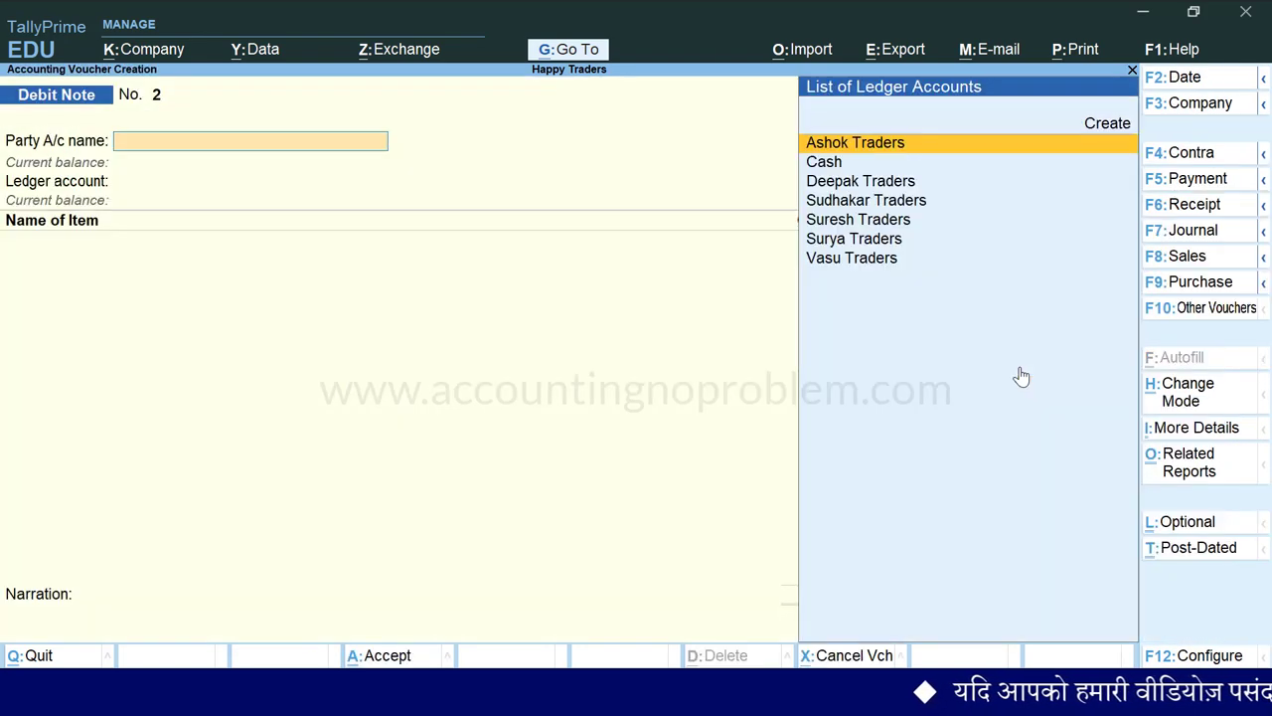
Step: View the April vouchers of the stock item Monitor through the Stock Summary report
key("alt+g")
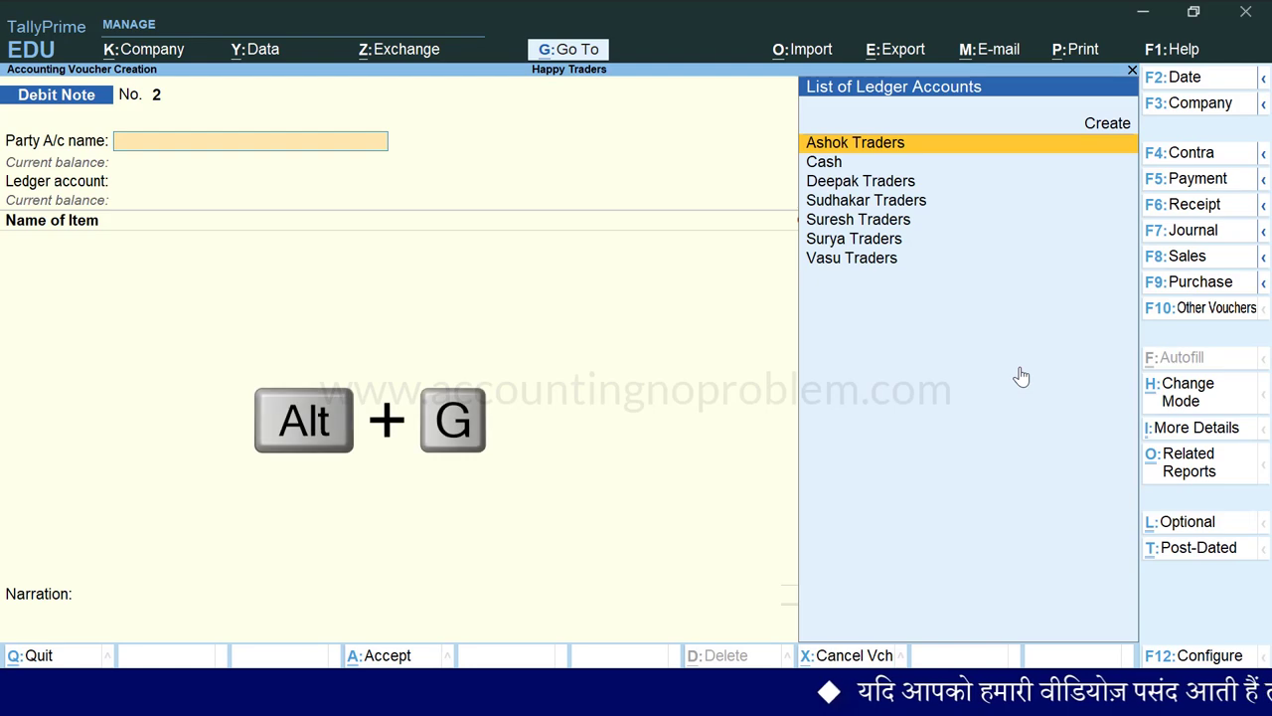
key("Down")
key("Down")
key("Down")
key("Down")
key("Down")
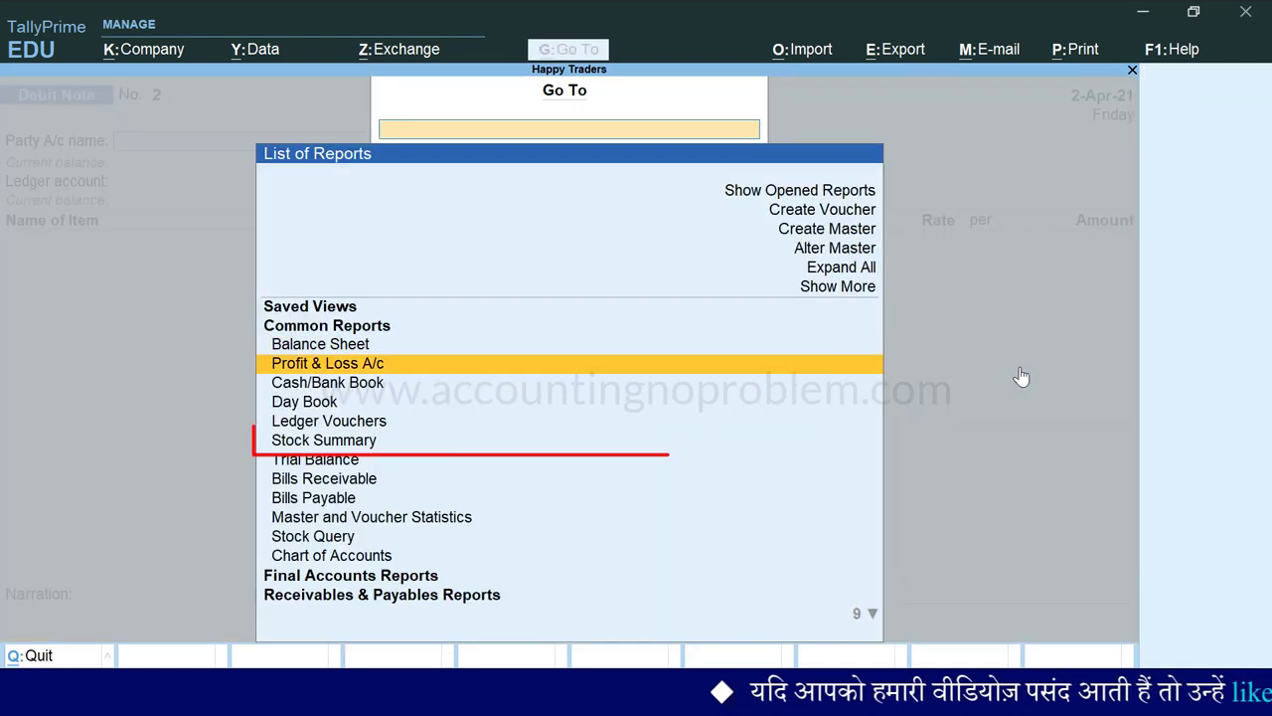
key("Return")
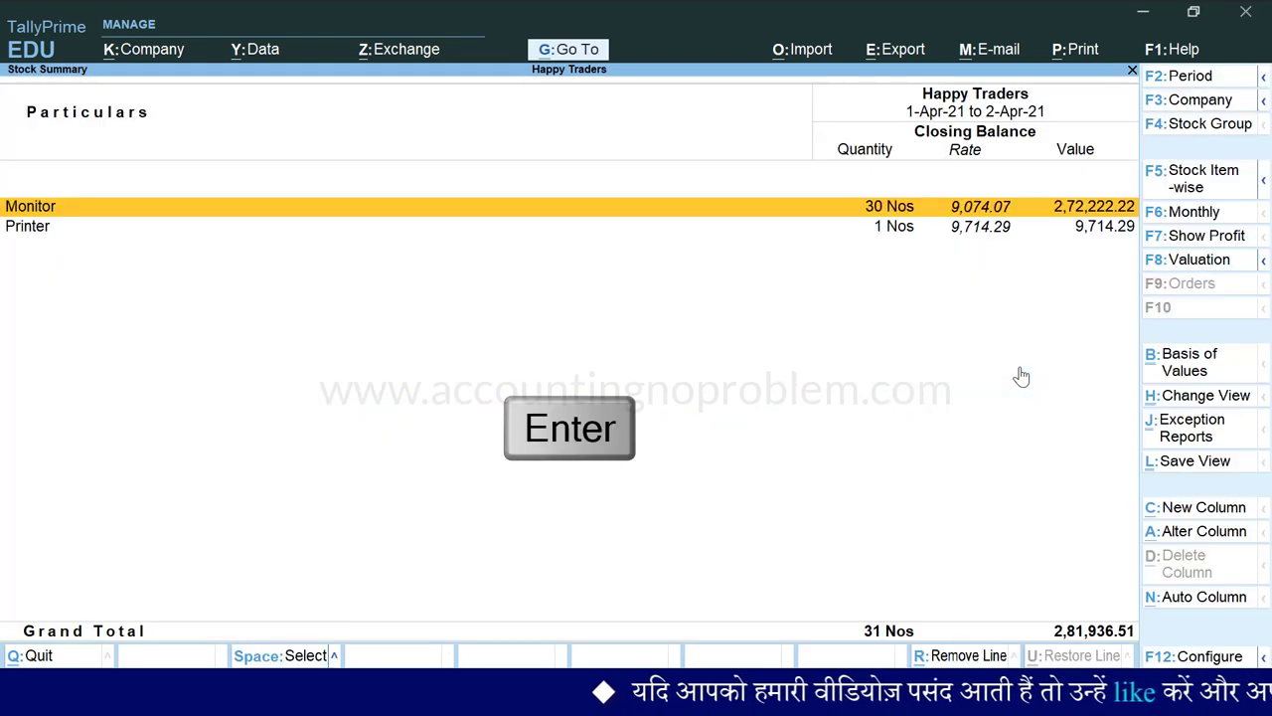
key("Return")
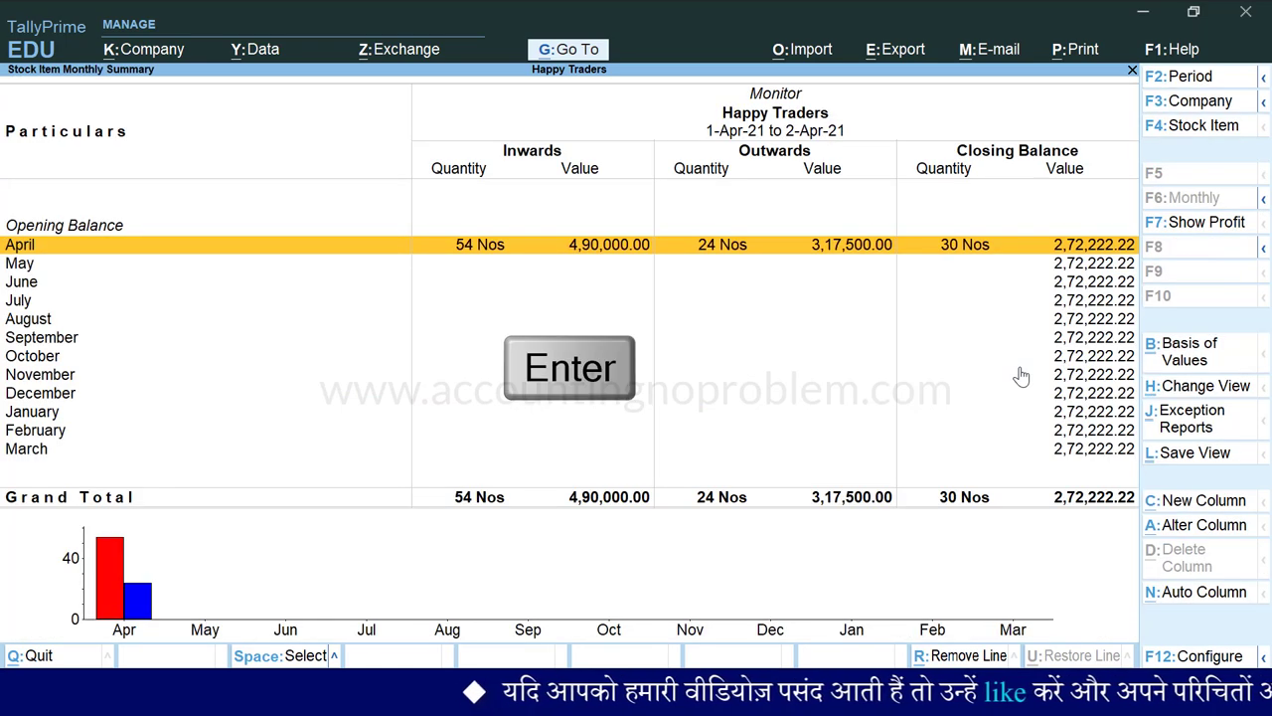
key("Return")
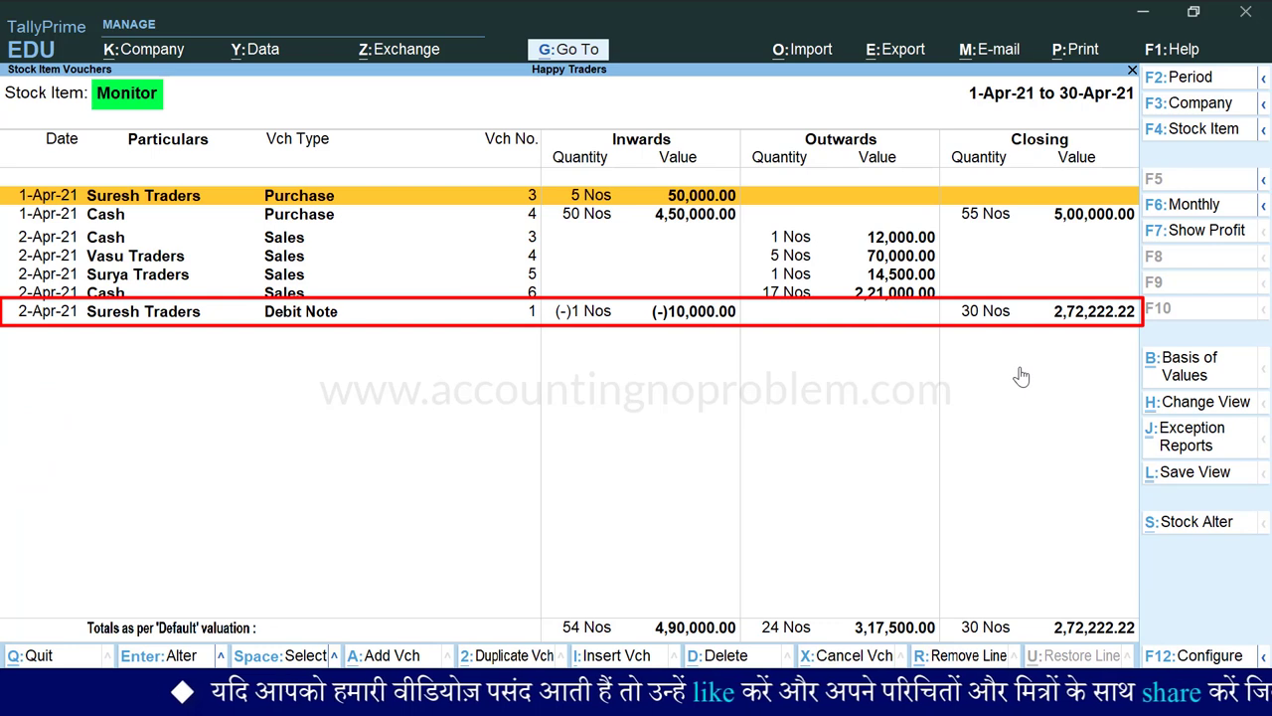
Step: Check the Suresh Traders debit note entry among Monitor's stock vouchers, and return to the voucher screen
key("Down")
key("Down")
key("Down")
key("Down")
key("Down")
key("Down")
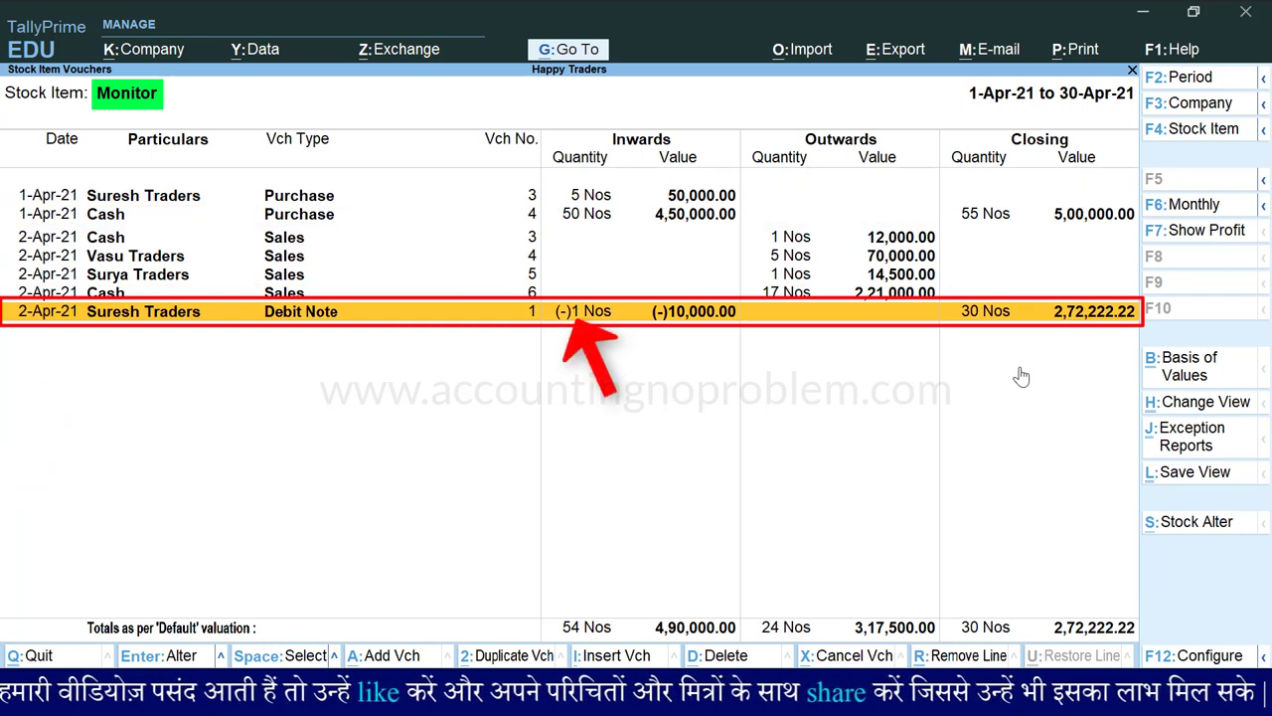
key("Escape")
key("Escape")
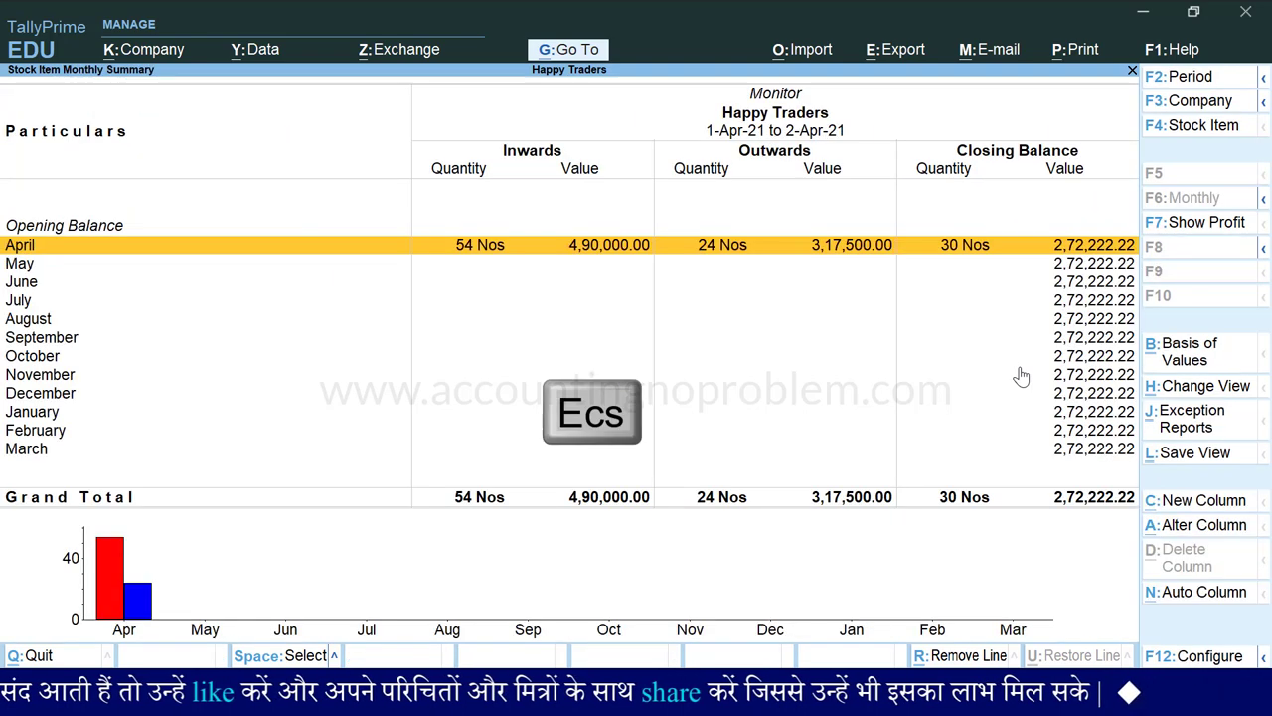
key("Escape")
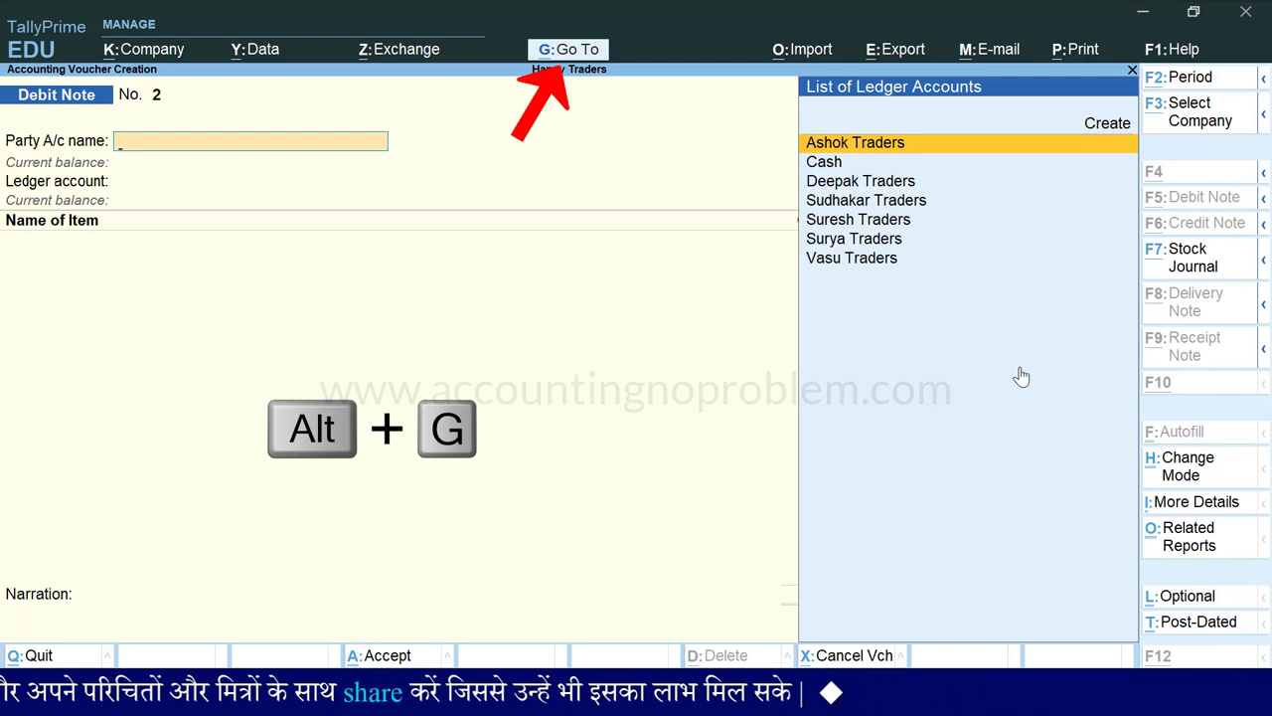
Step: Examine the Purchase Return entry in Suresh Traders' Ledger Vouchers report, and go back to the voucher screen
key("alt+g")
type("Ledger")
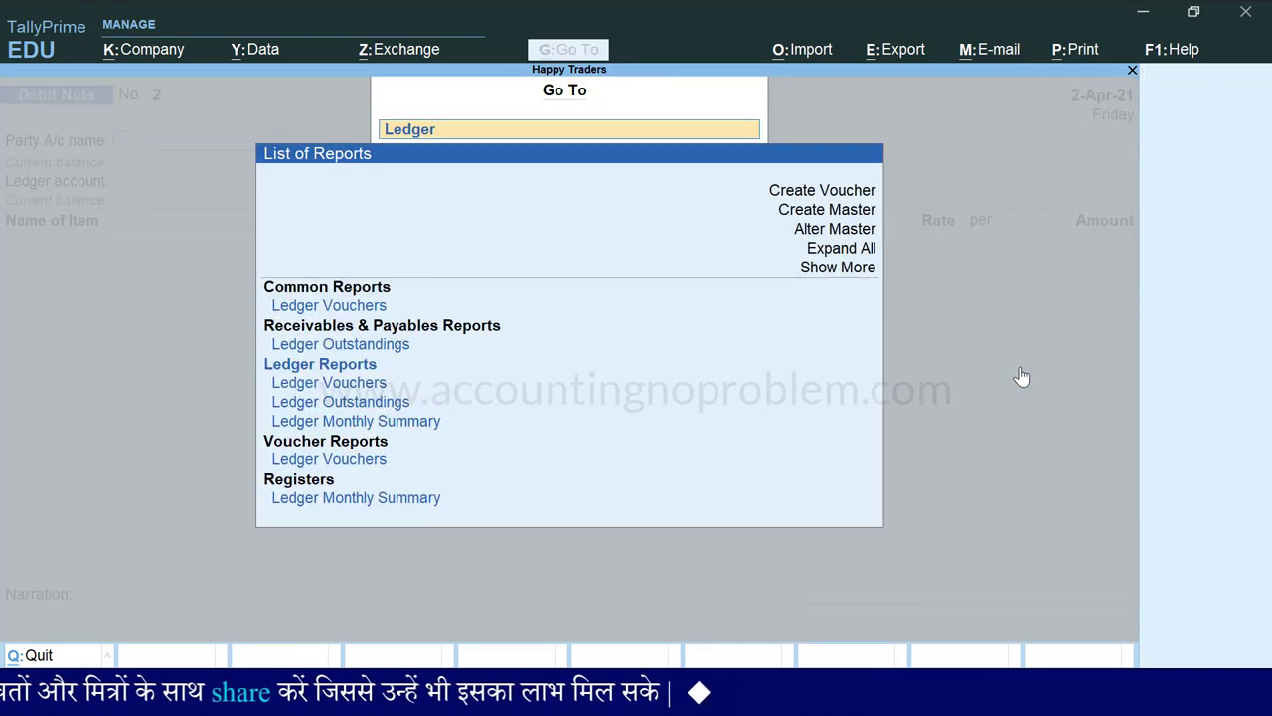
key("Return")
type("Suresh")
key("Return")
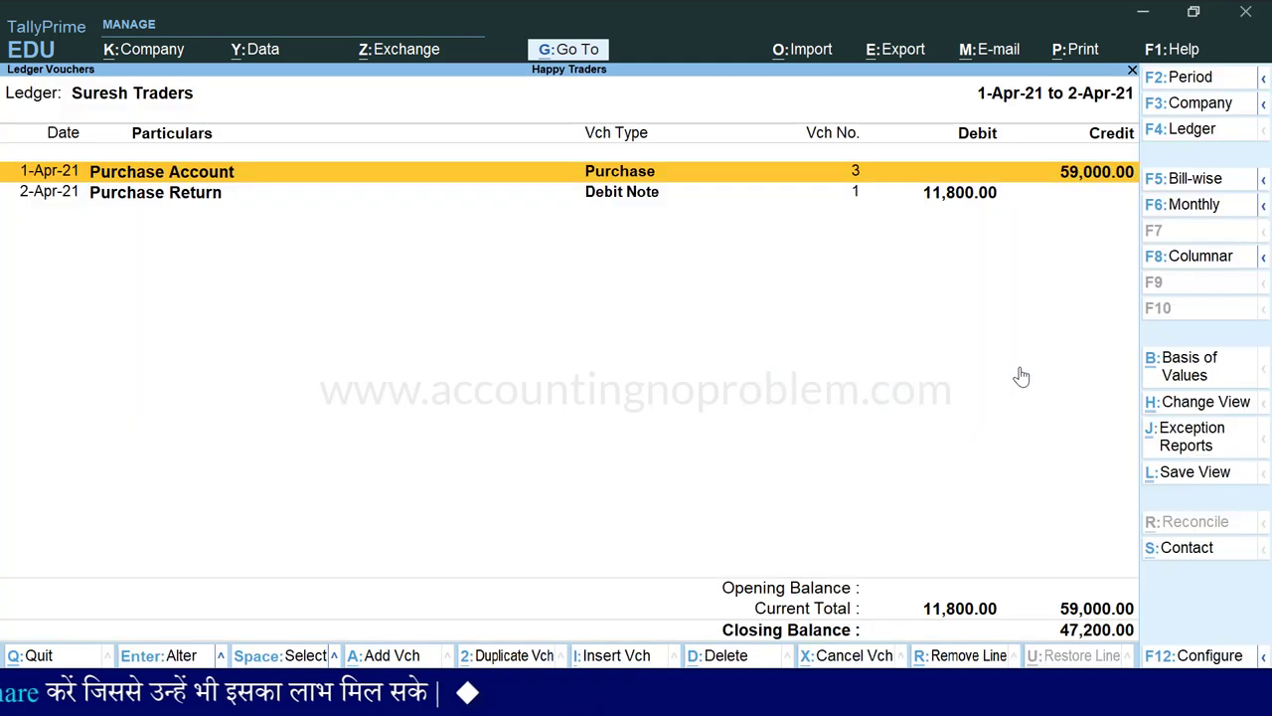
key("Down")
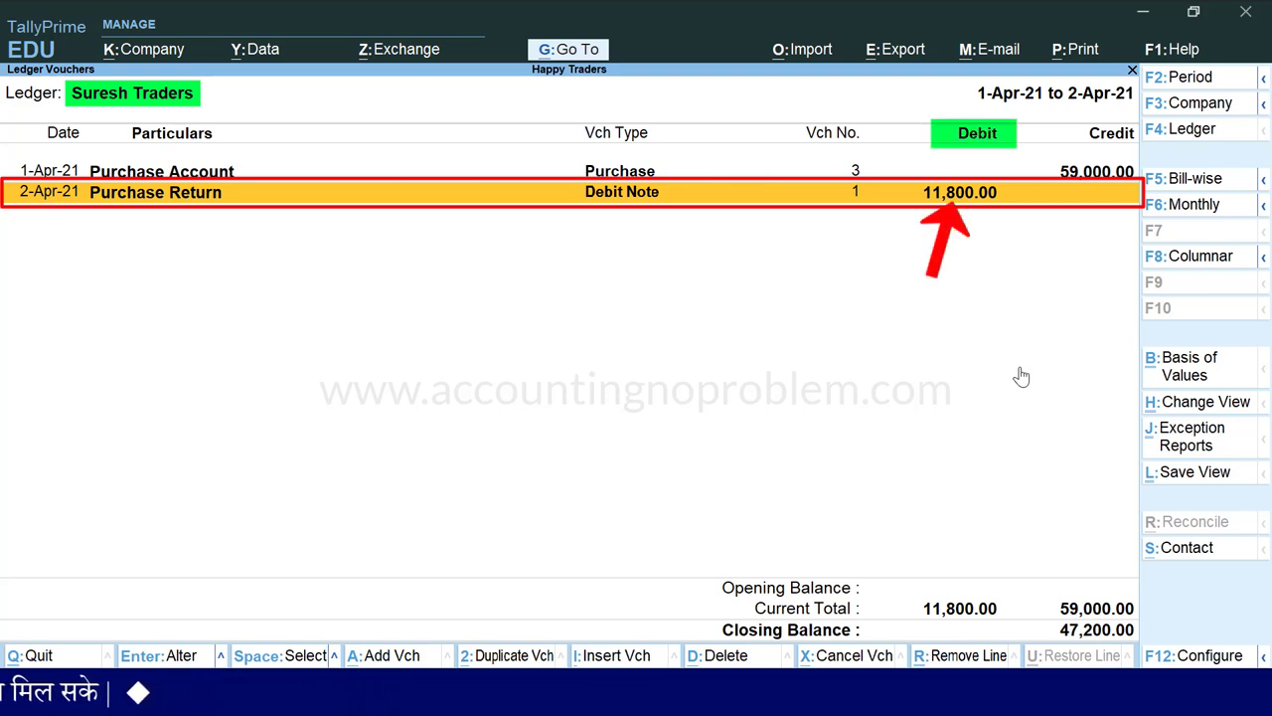
key("Escape")
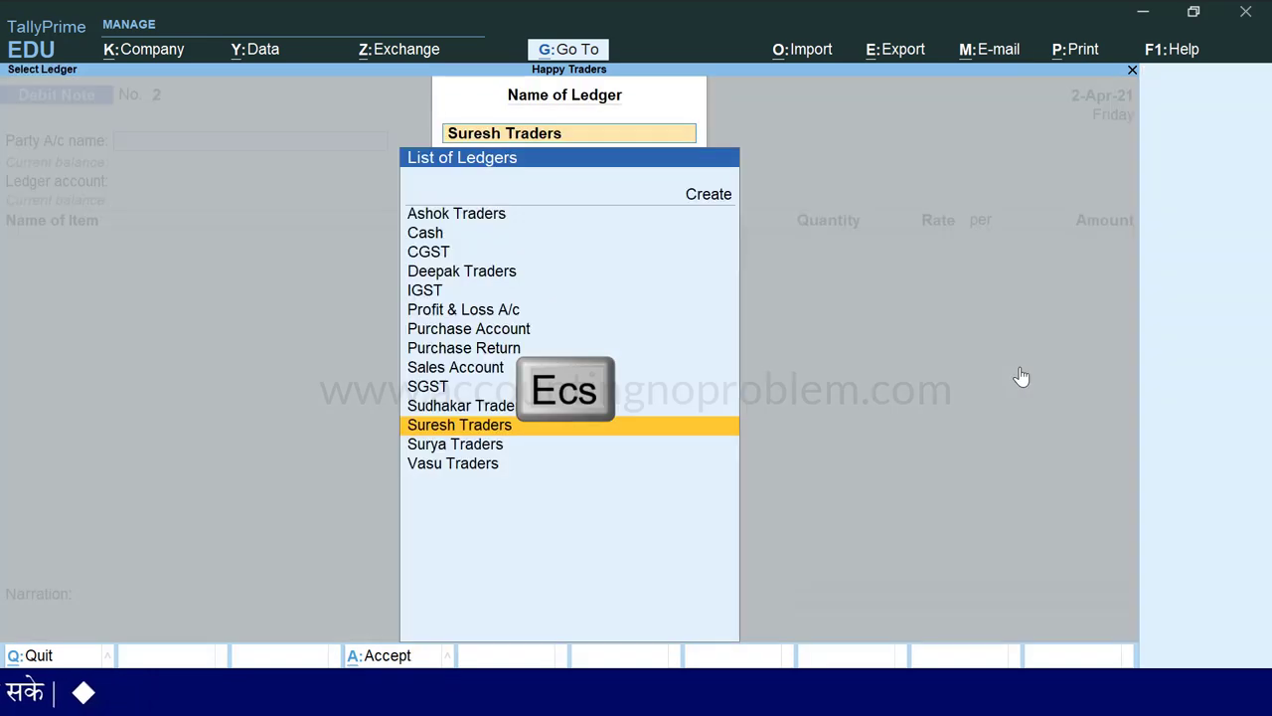
key("Escape")
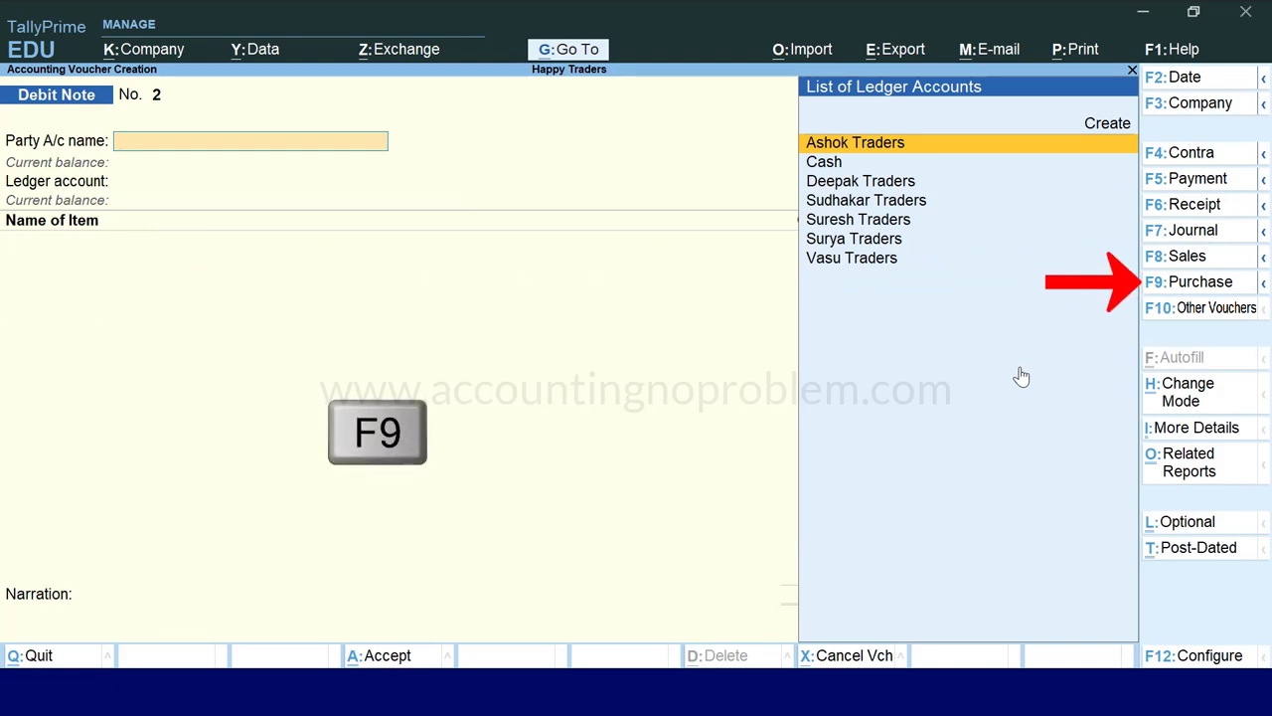
Step: Start a purchase voucher dated 1-May-21 with supplier invoice number 4 and invoice date 1-May-21
key("F9")
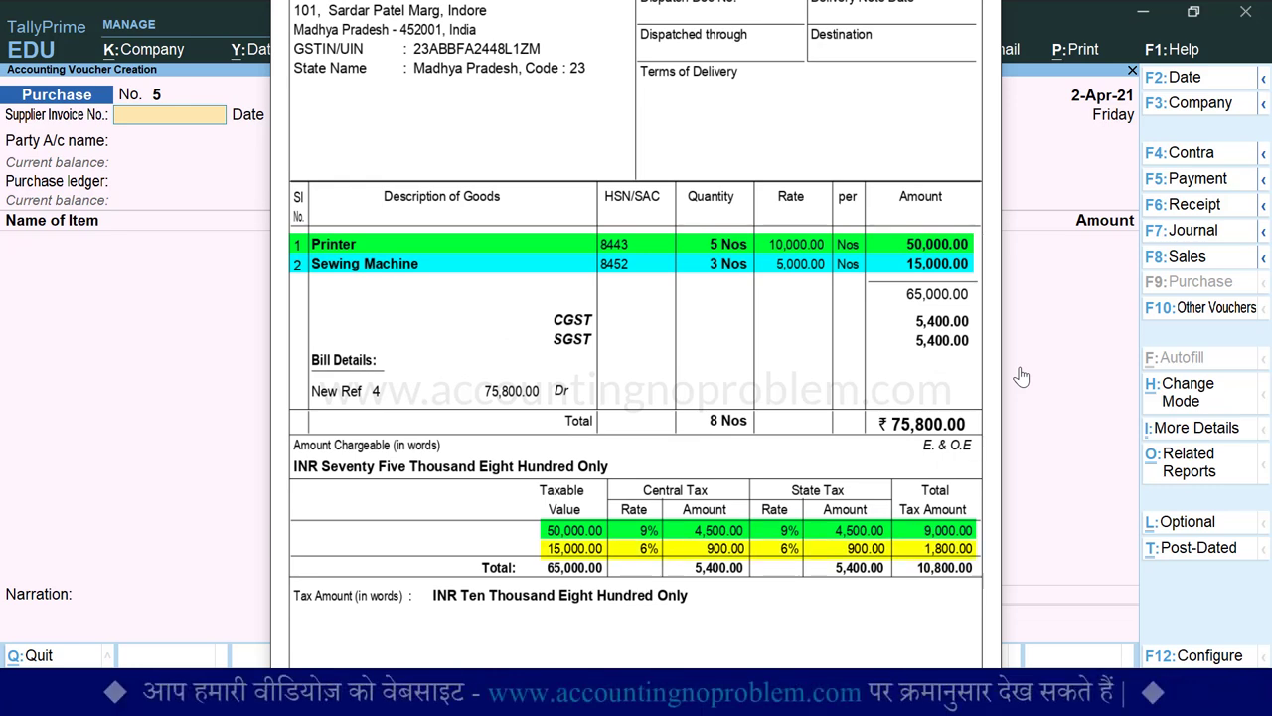
key("F2")
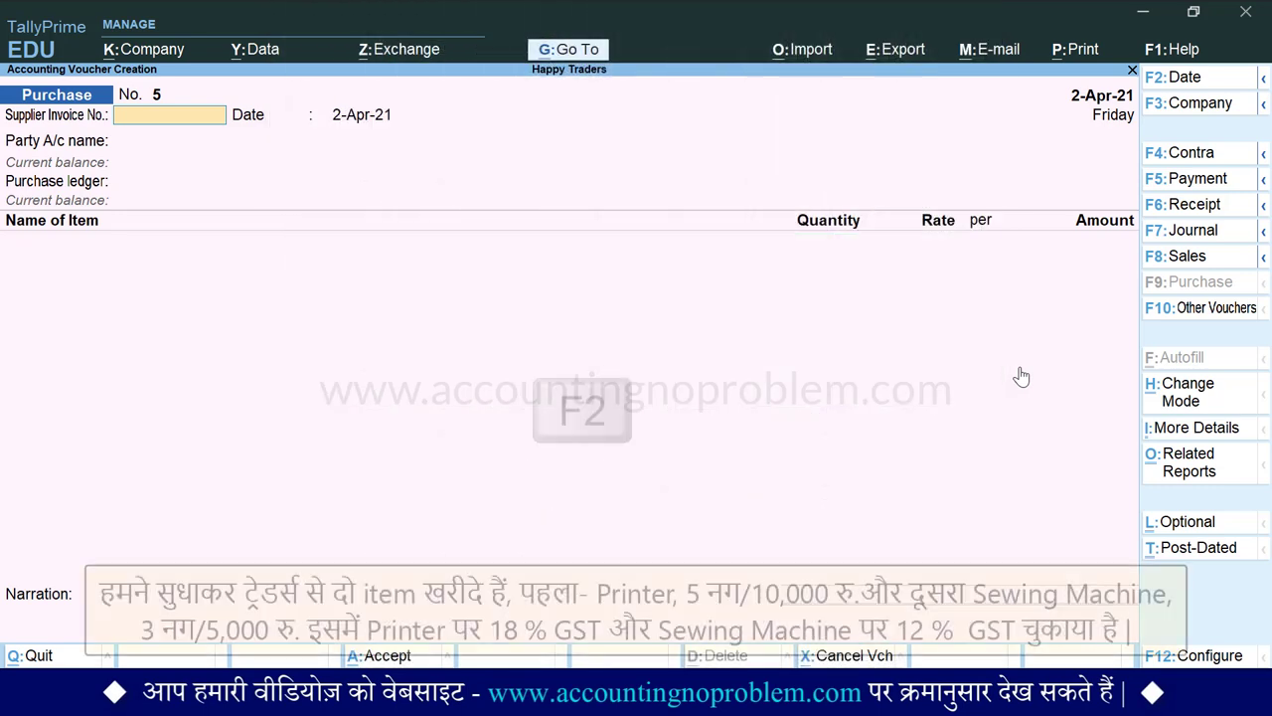
type("1.5.21")
key("Return")
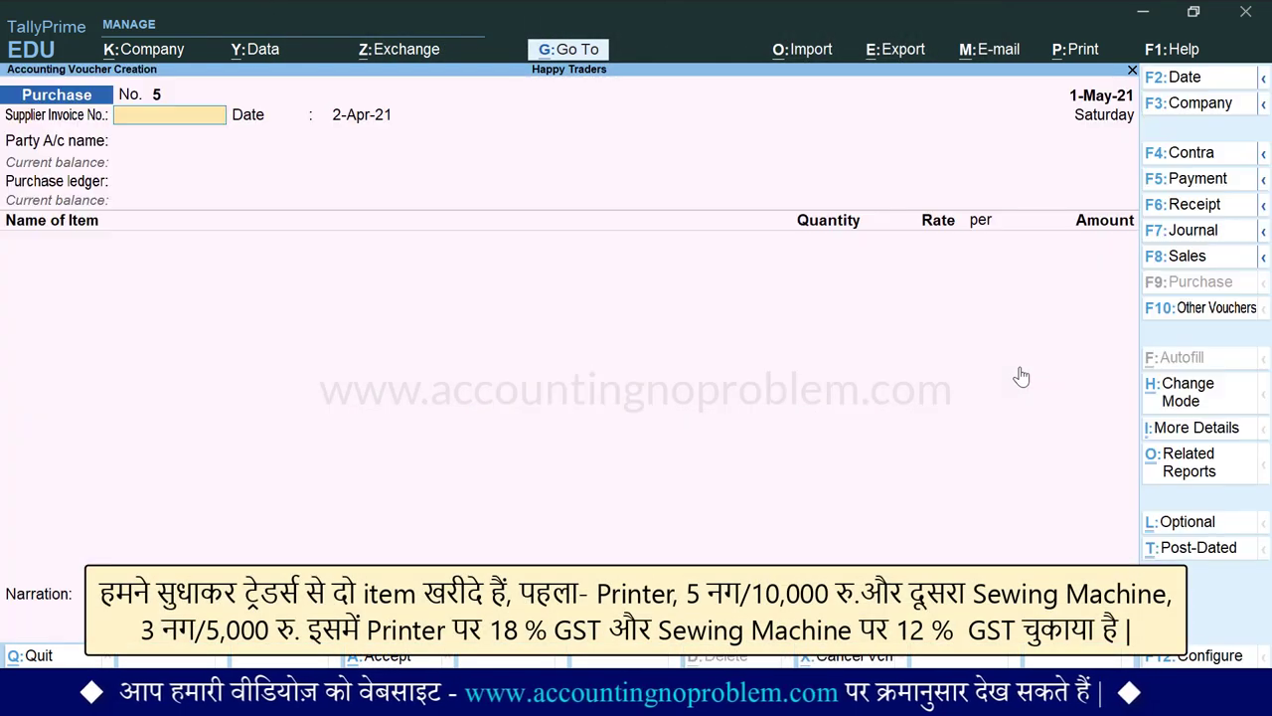
key("Return")
type("1.5")
key("Return")
Step: Set Sudhakar Traders as the party with blank receipt details and default party details, and choose Purchase Account as the purchase ledger
type("S")
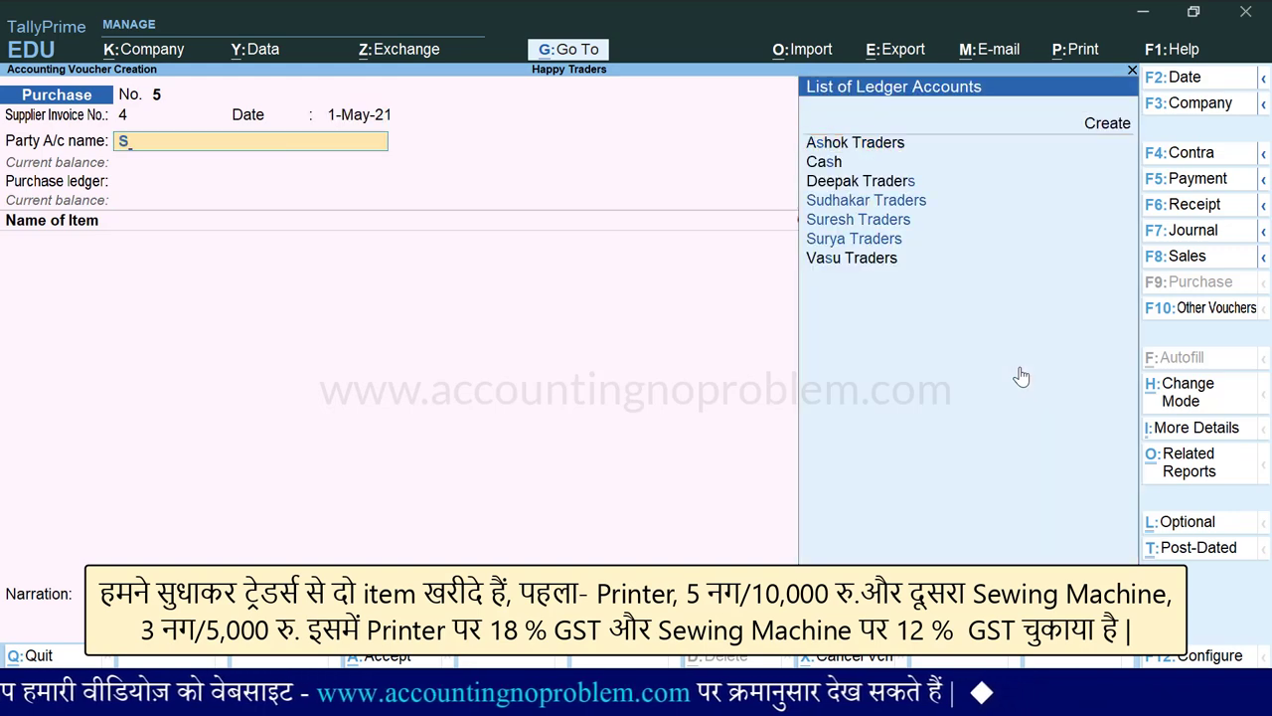
key("Return")
key("Return")
key("Return")
key("Return")
key("Return")
key("Return")
key("Return")
key("Return")
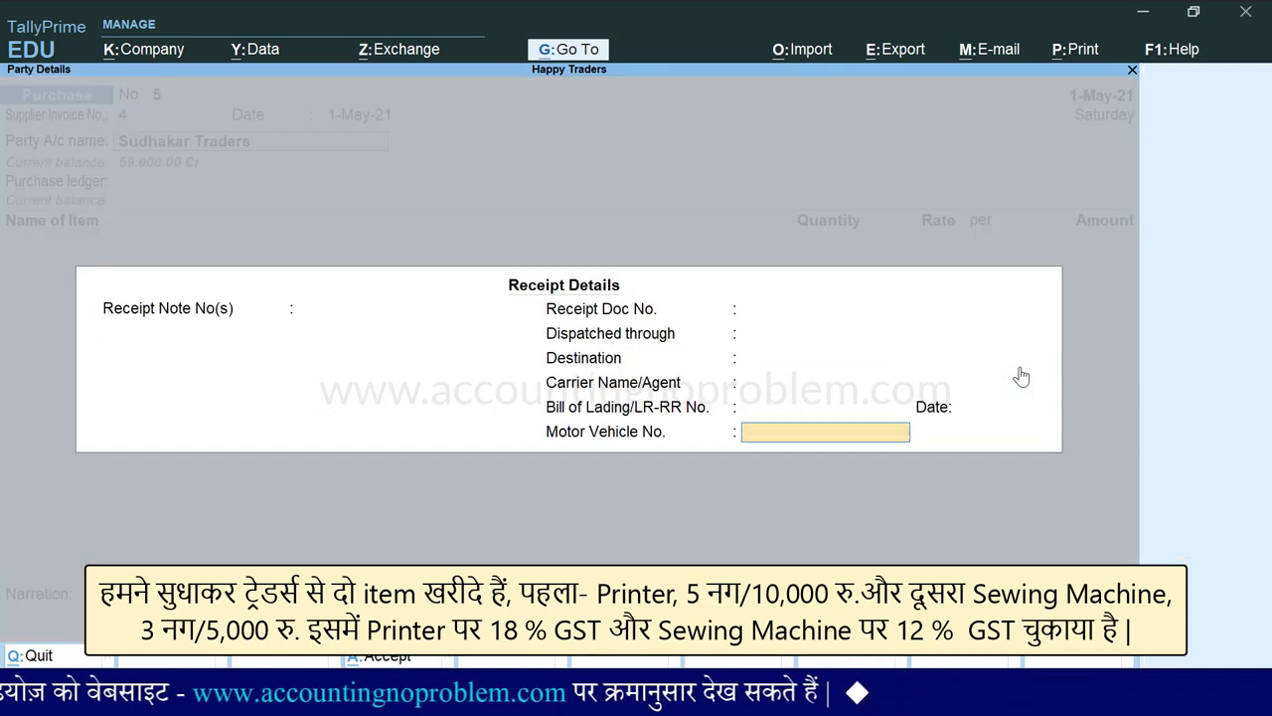
key("Return")
key("ctrl+a")
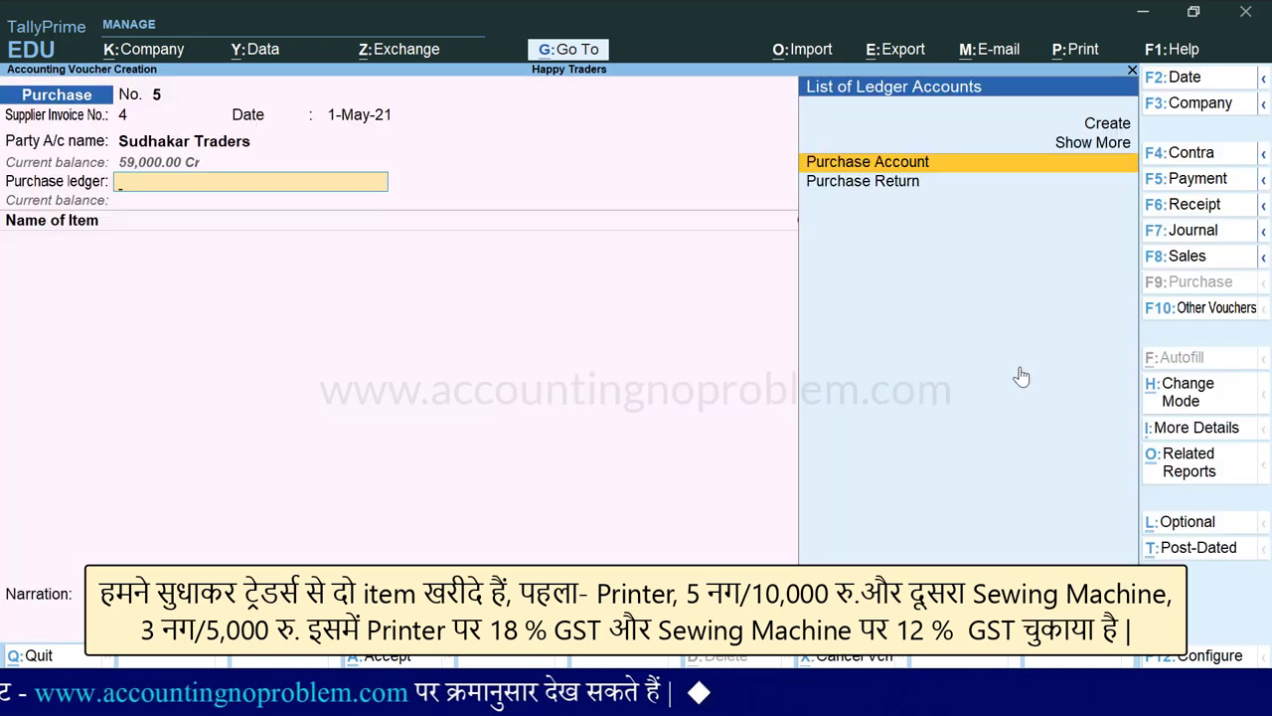
key("Return")
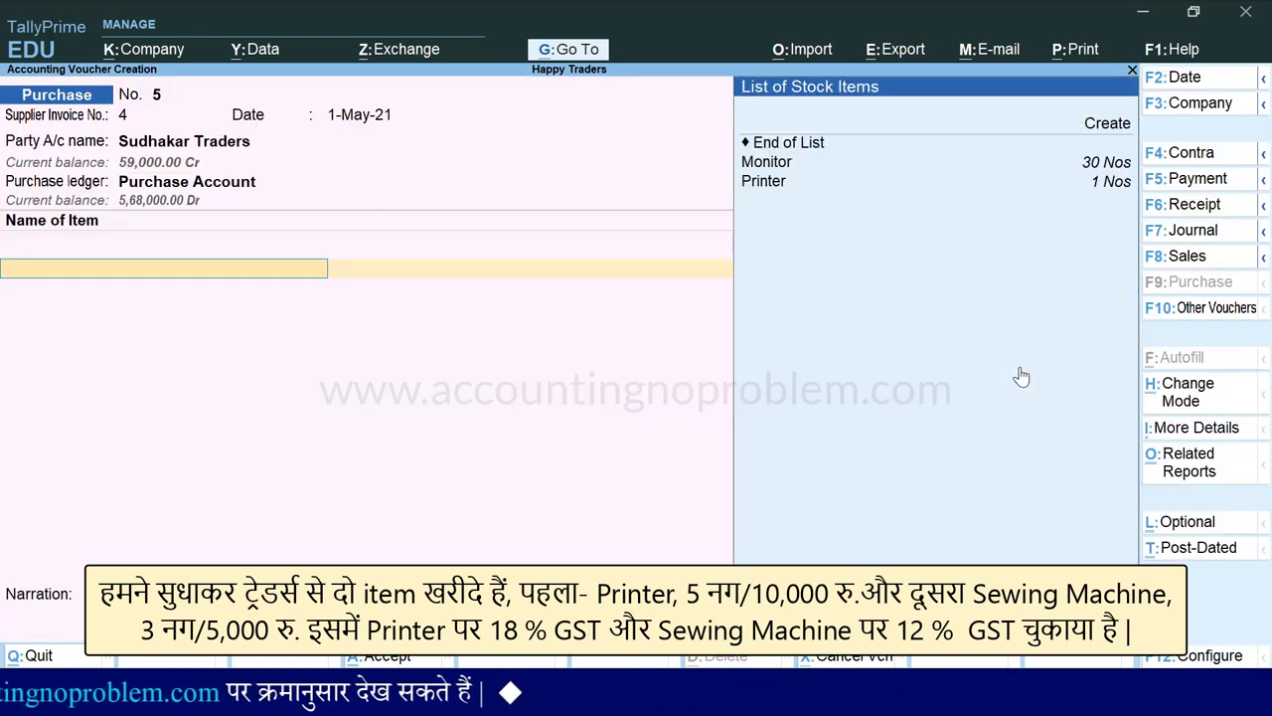
Step: Add the stock item Printer with a quantity of 5 Nos at a rate of 10,000
key("Down")
key("Down")
key("Return")
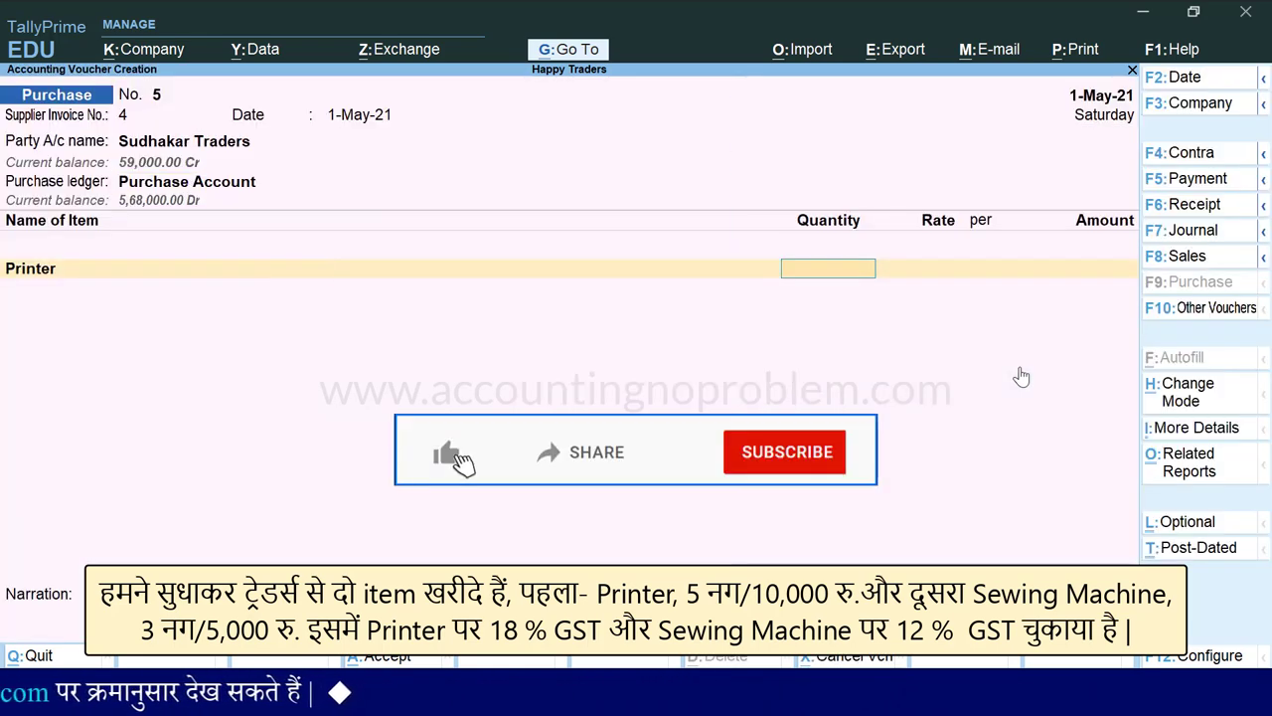
type("5")
key("Return")
type("10")
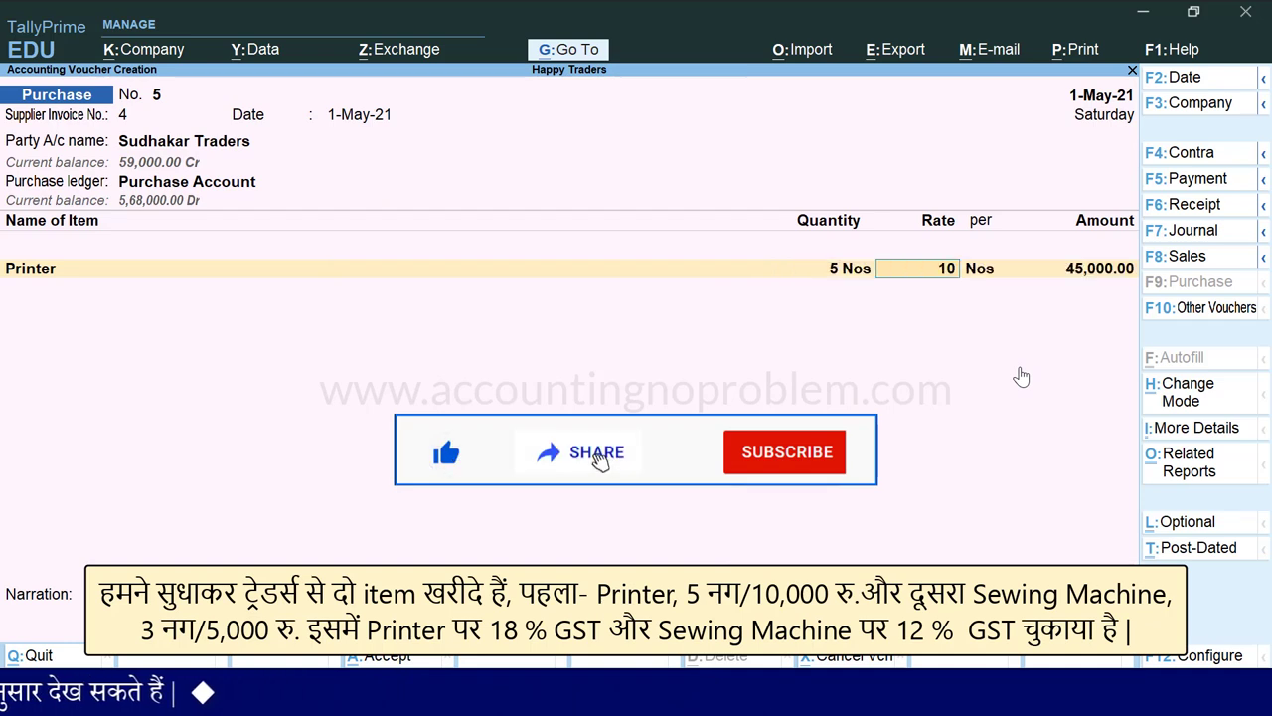
type(",000")
key("Return")
key("Return")
key("Return")
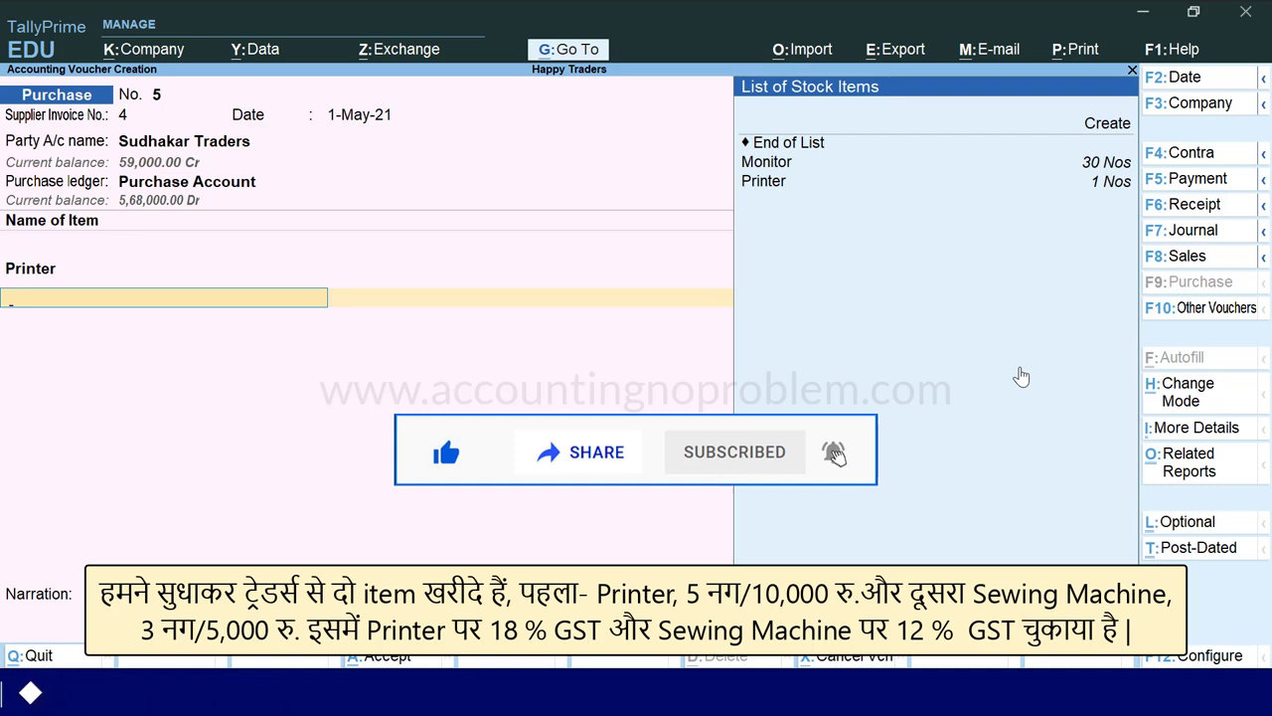
Step: Create a stock item named Sewing Machine from the voucher's item list, under Primary with the unit Nos
key("Down")
key("Down")
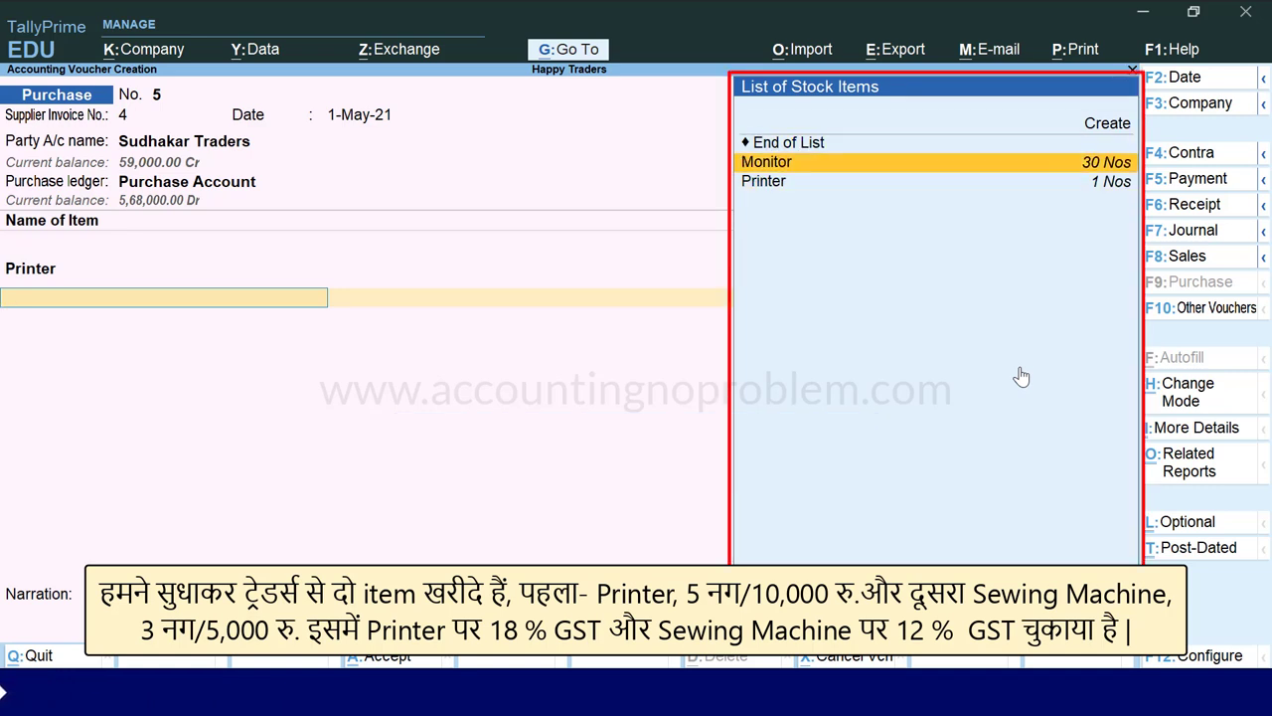
key("Up")
key("Up")
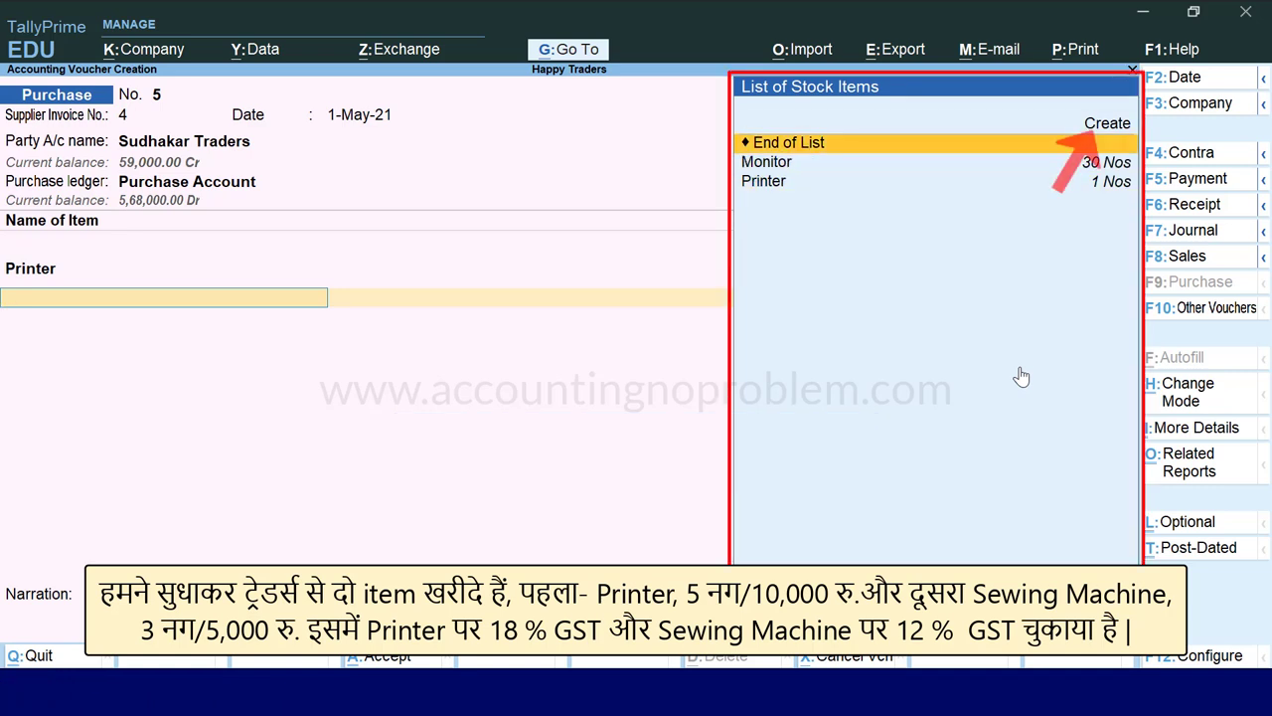
key("Up")
key("Return")
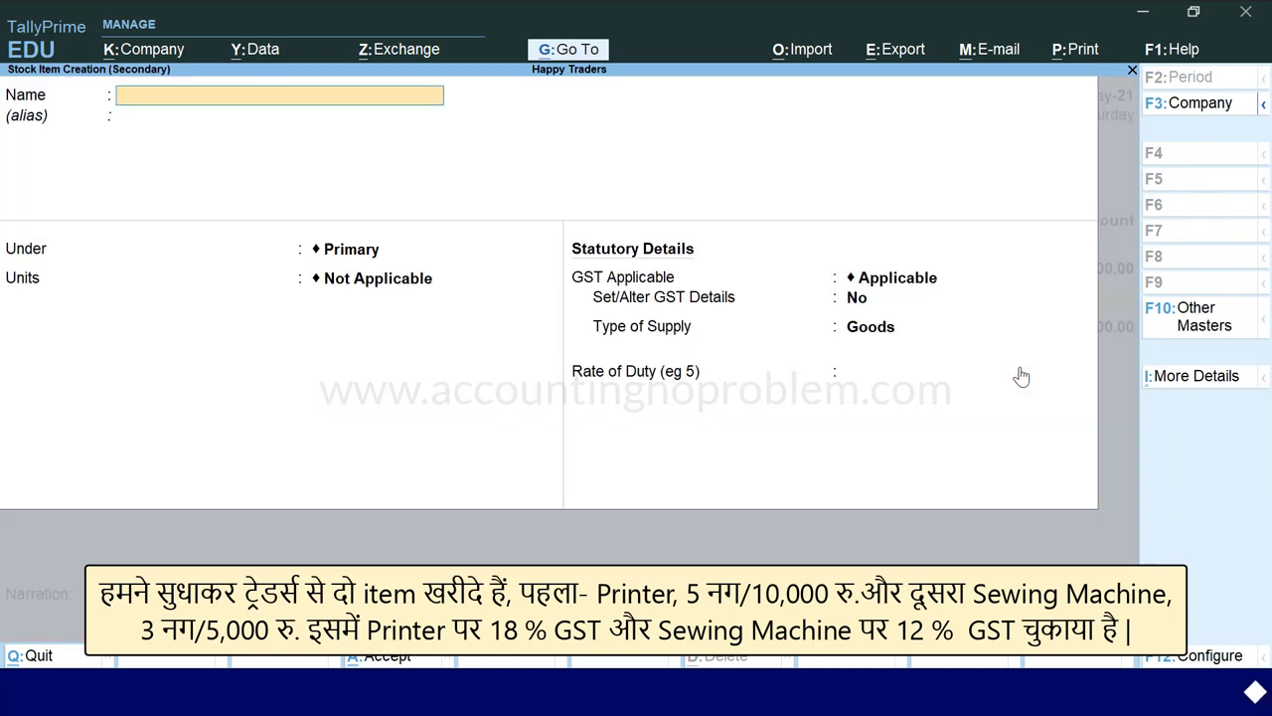
key("Return")
key("Return")
key("Return")
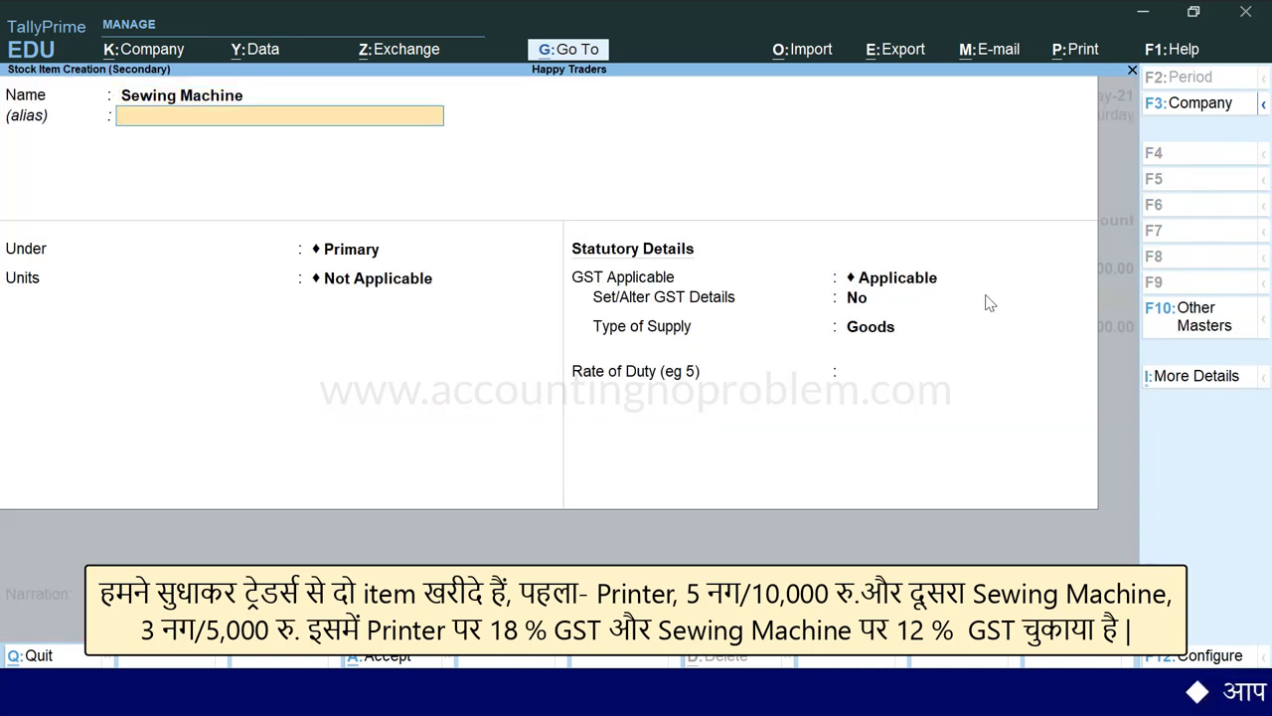
key("Down")
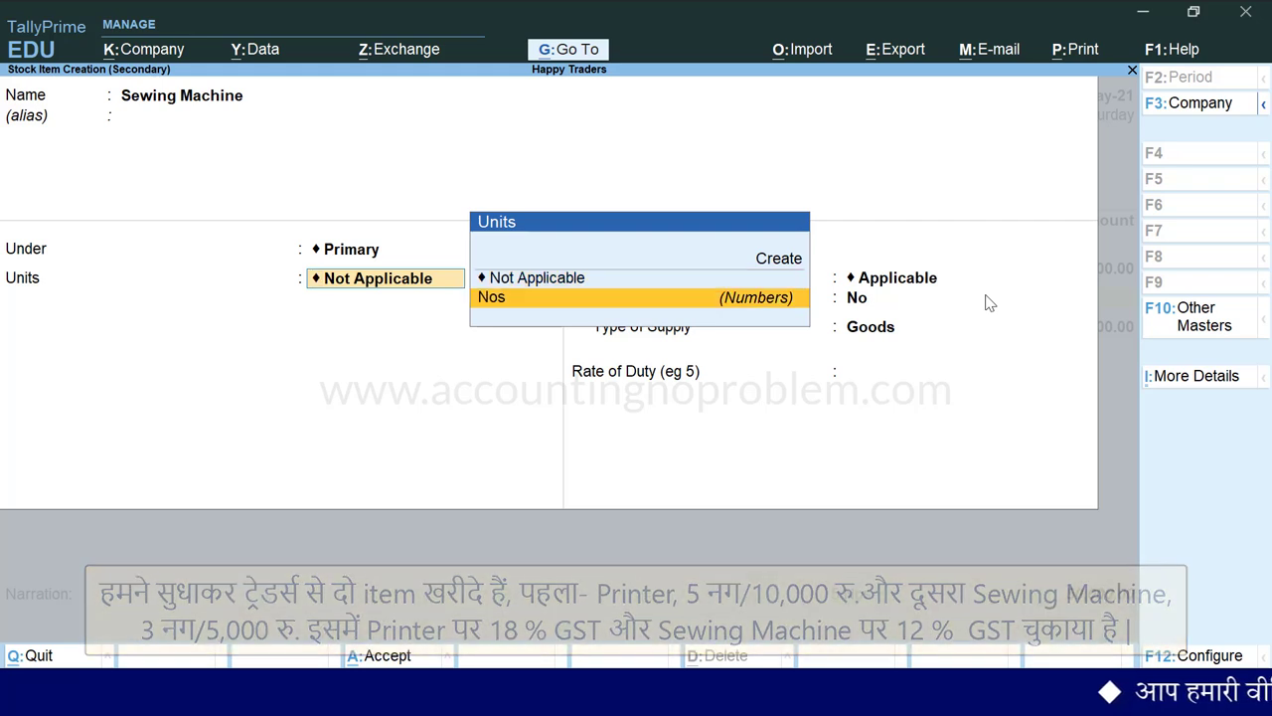
key("Return")
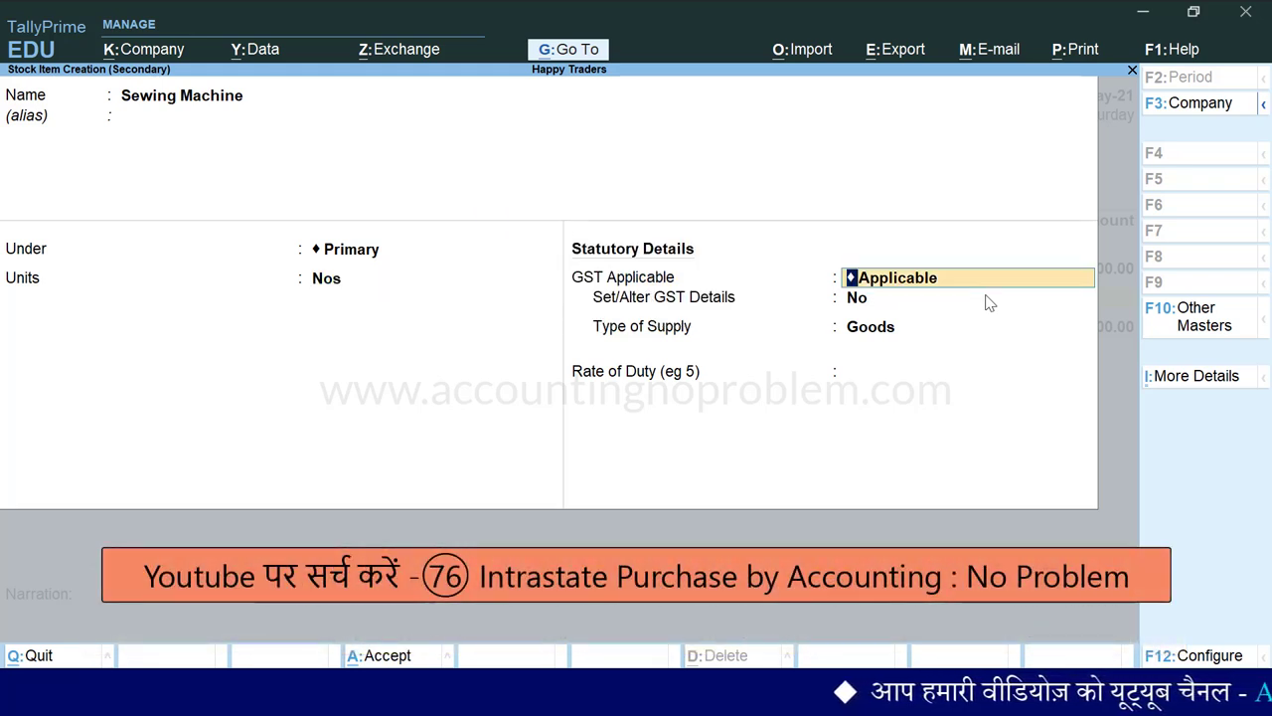
Step: Enable GST details for the Sewing Machine item and enter the description Sewing Machine with HSN/SAC 8452 as GST goods
key("Return")
type("y")
key("Return")
type("Sewing Ma")
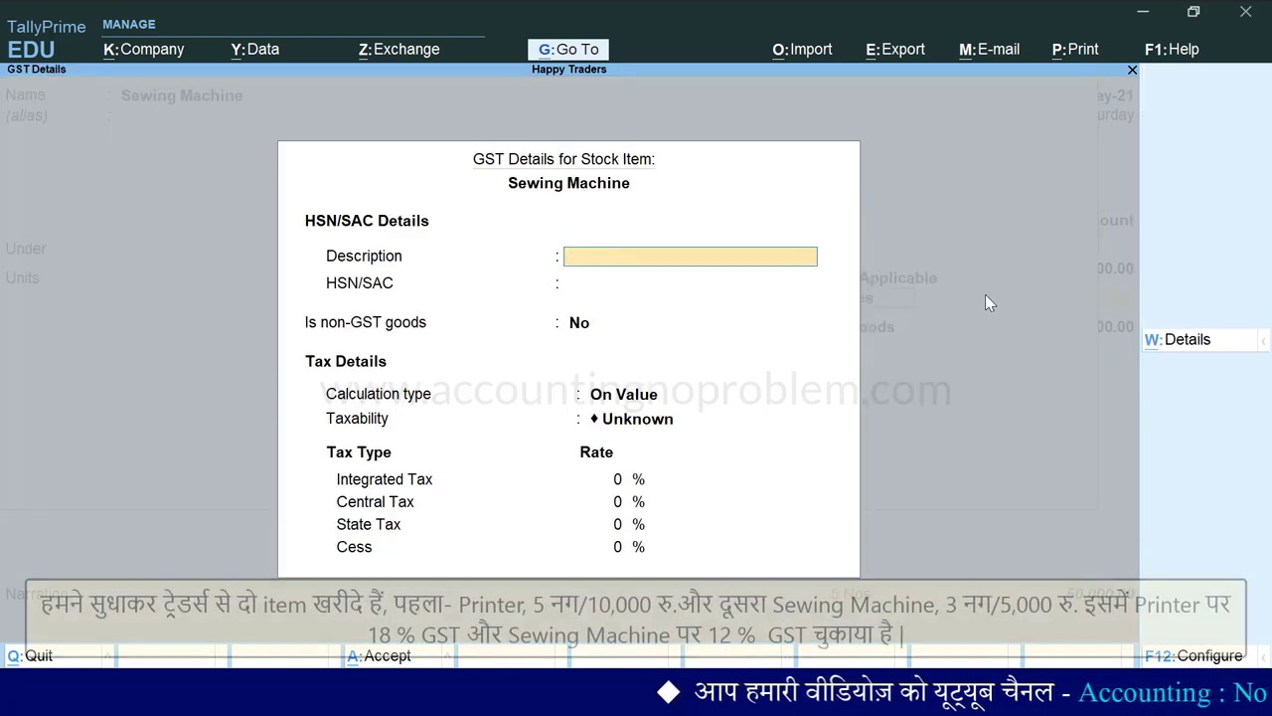
type("chine")
key("Return")
type("8452")
key("Return")
key("Return")
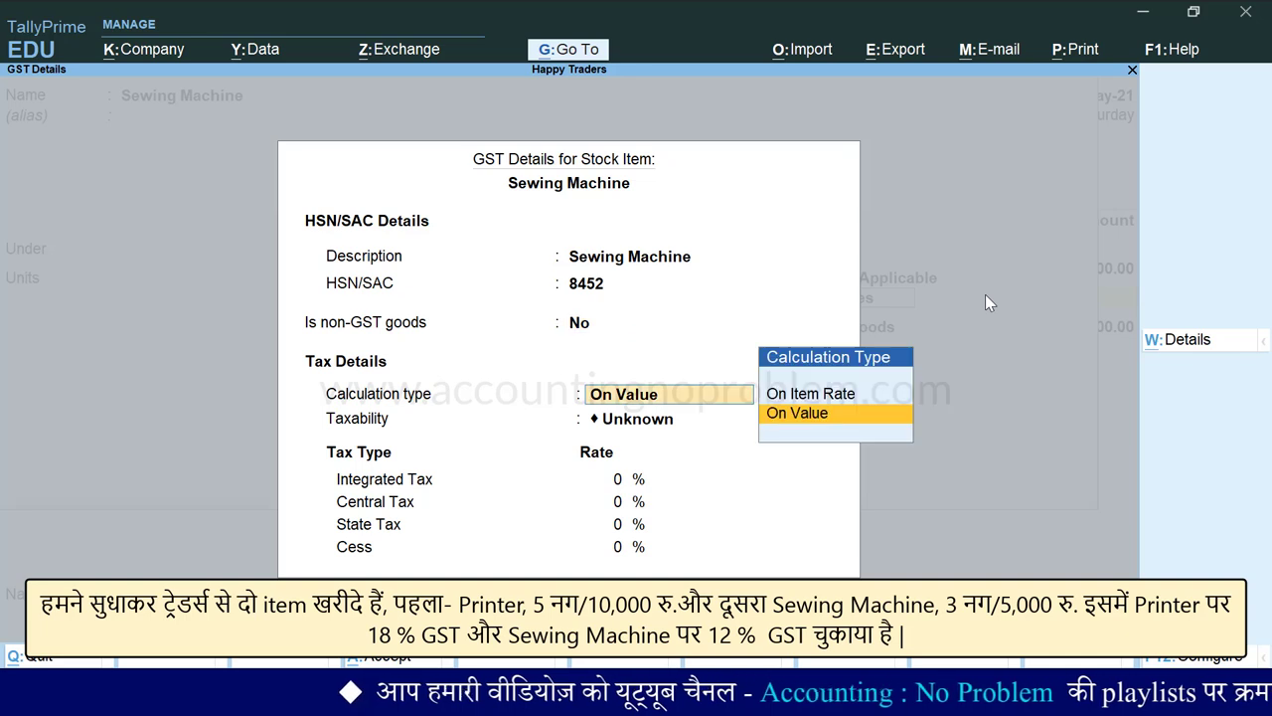
Step: Make the Sewing Machine item Taxable on value with an integrated tax rate of 12%
key("Return")
key("Down")
key("Down")
key("Down")
key("Return")
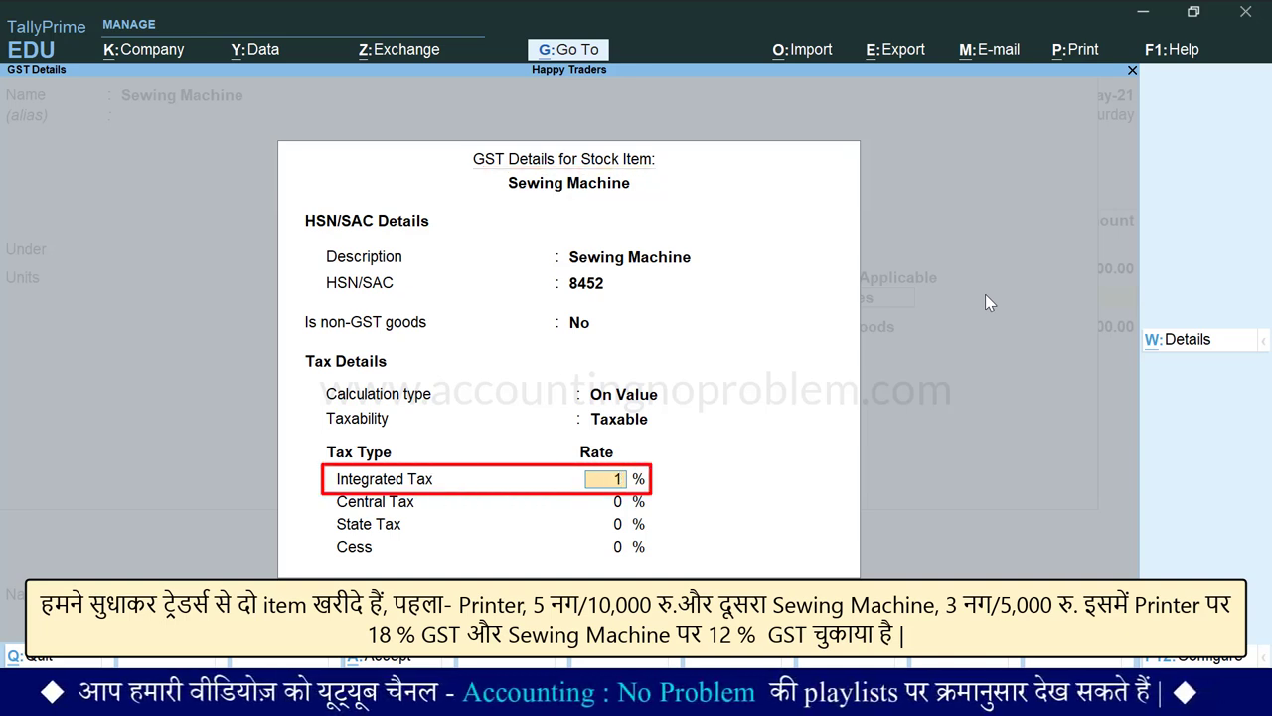
key("Return")
key("Return")
key("Return")
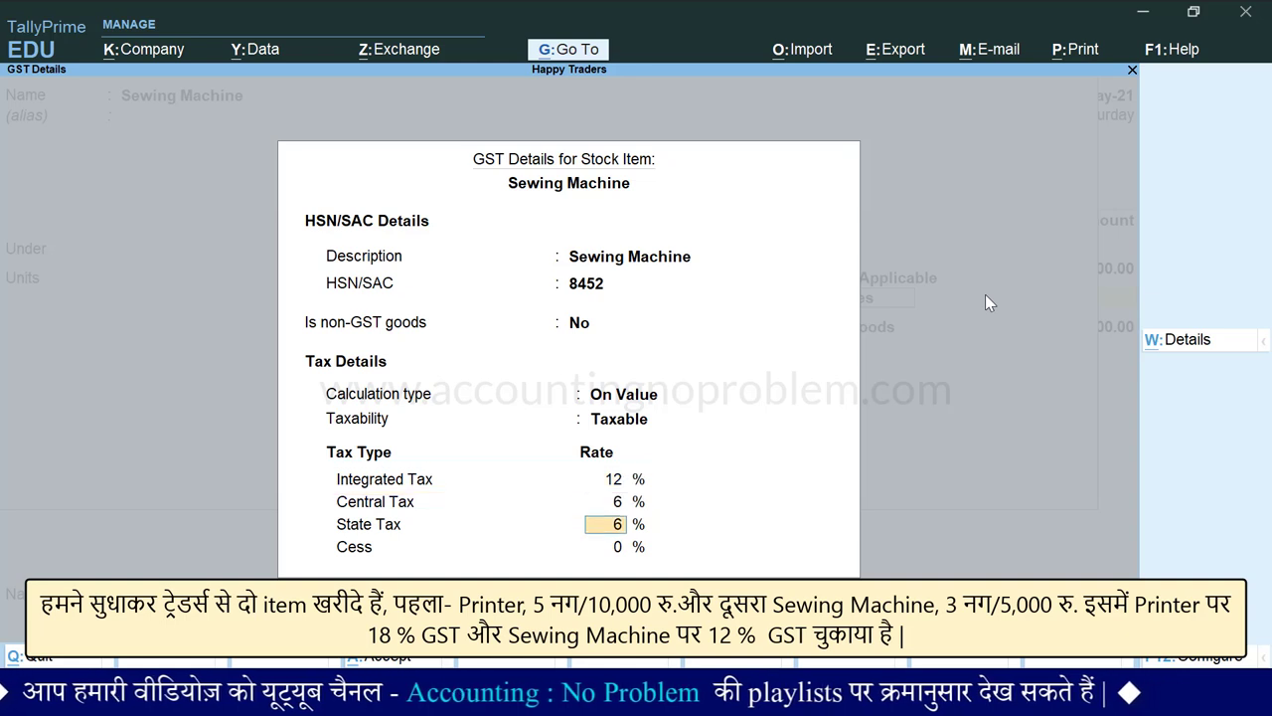
key("Return")
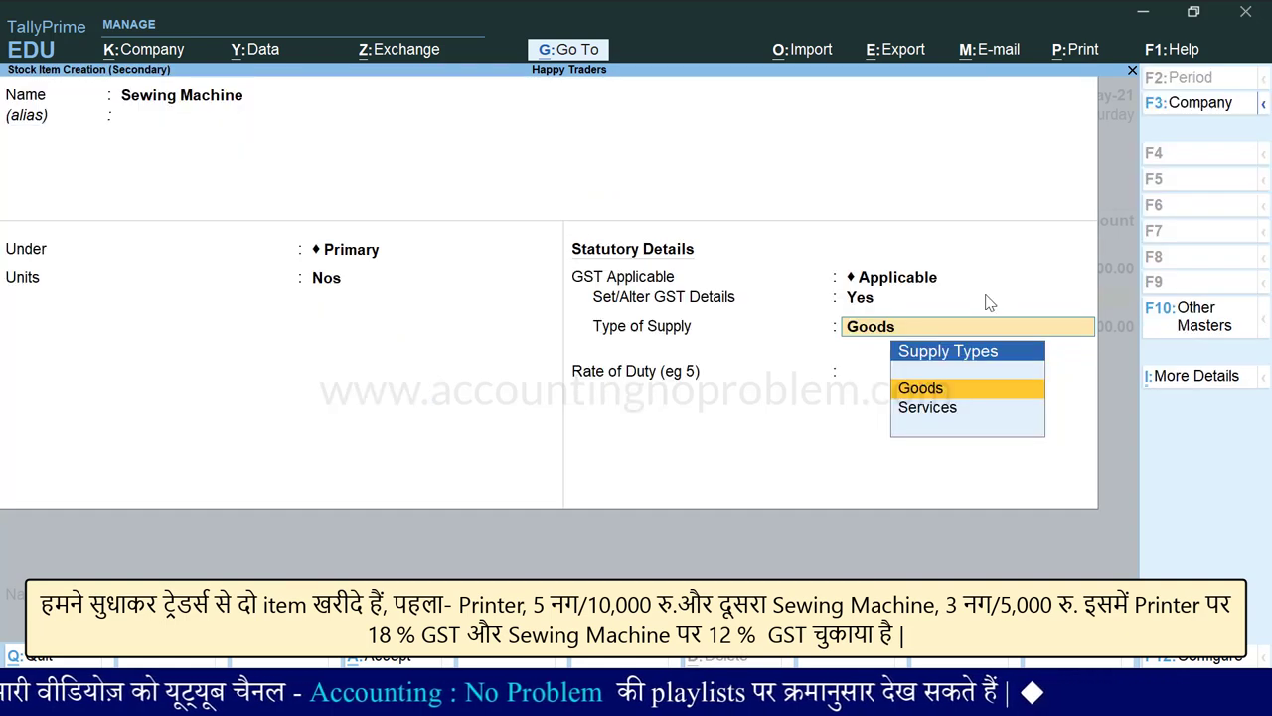
Step: Keep Goods as the type of supply, leave the duty rate blank, and save the Sewing Machine item into the voucher
key("Return")
key("Return")
key("Return")
key("Return")
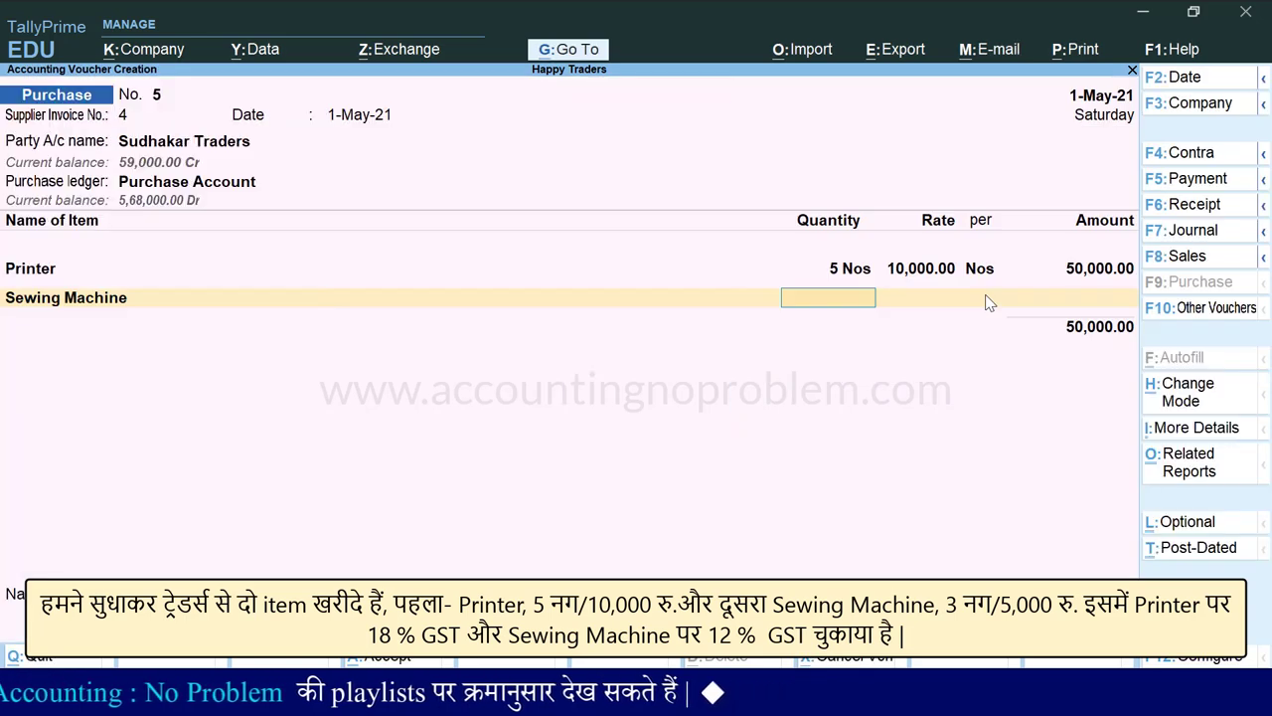
Step: Enter a quantity of 3 Nos at a rate of 5,000 for Sewing Machine
type("3")
key("Return")
type("5000")
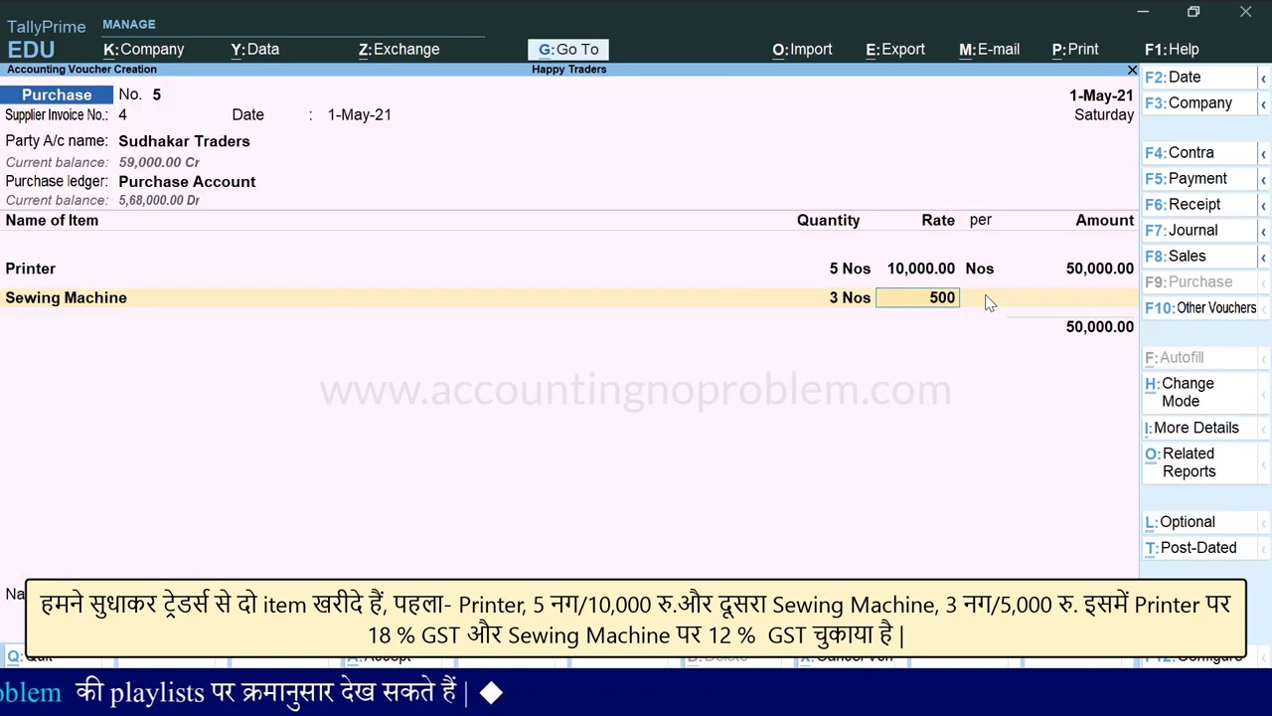
key("Return")
key("Return")
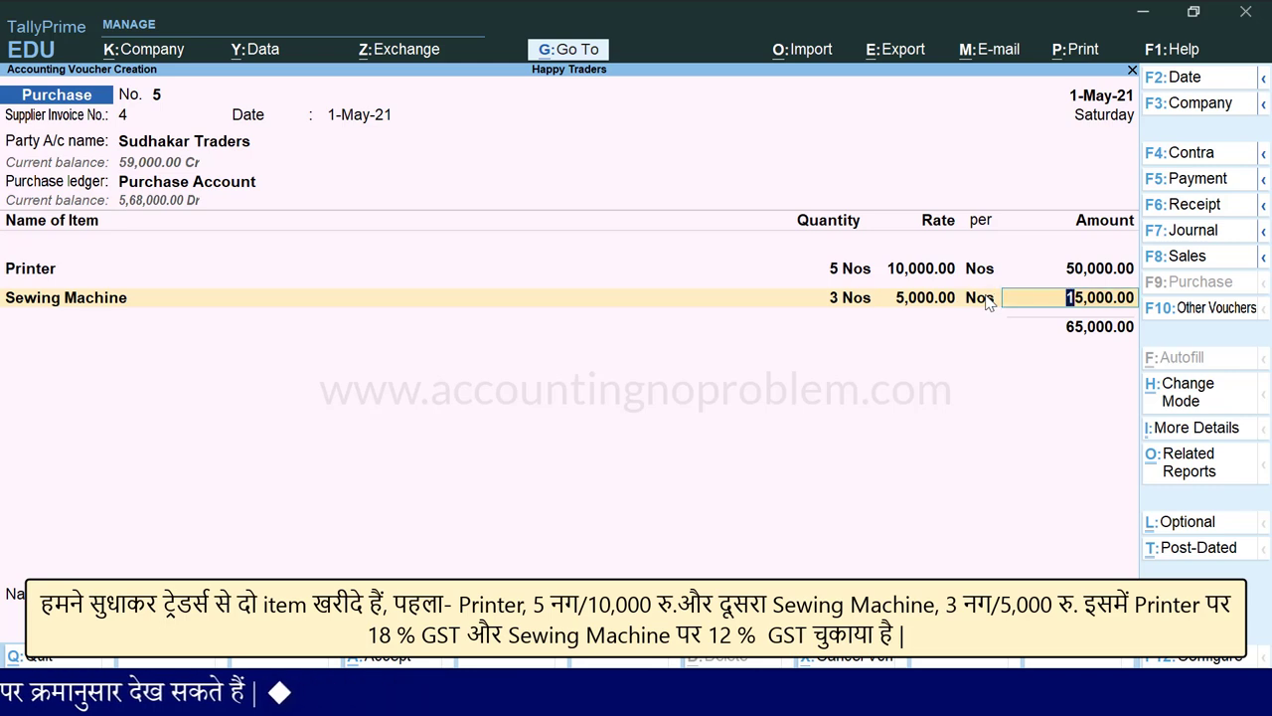
key("Return")
Step: End the item list and add the CGST and SGST ledgers to the purchase voucher
key("BackSpace")
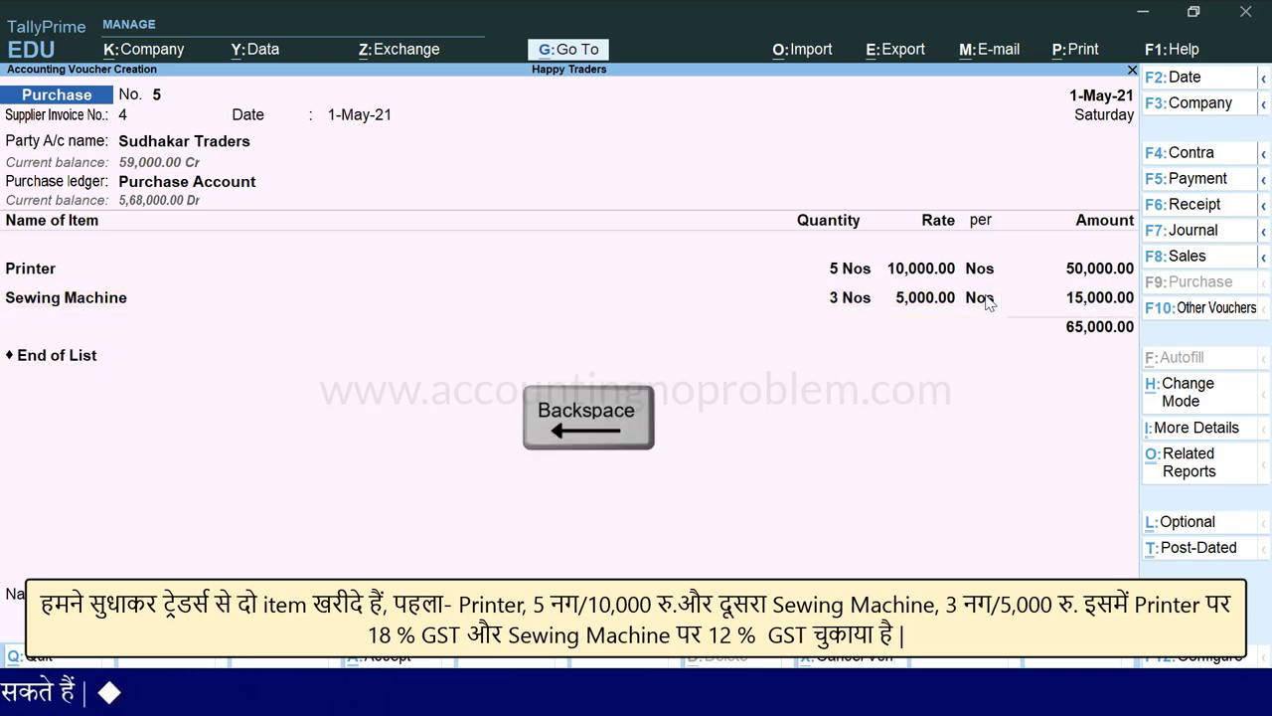
key("Return")
key("Down")
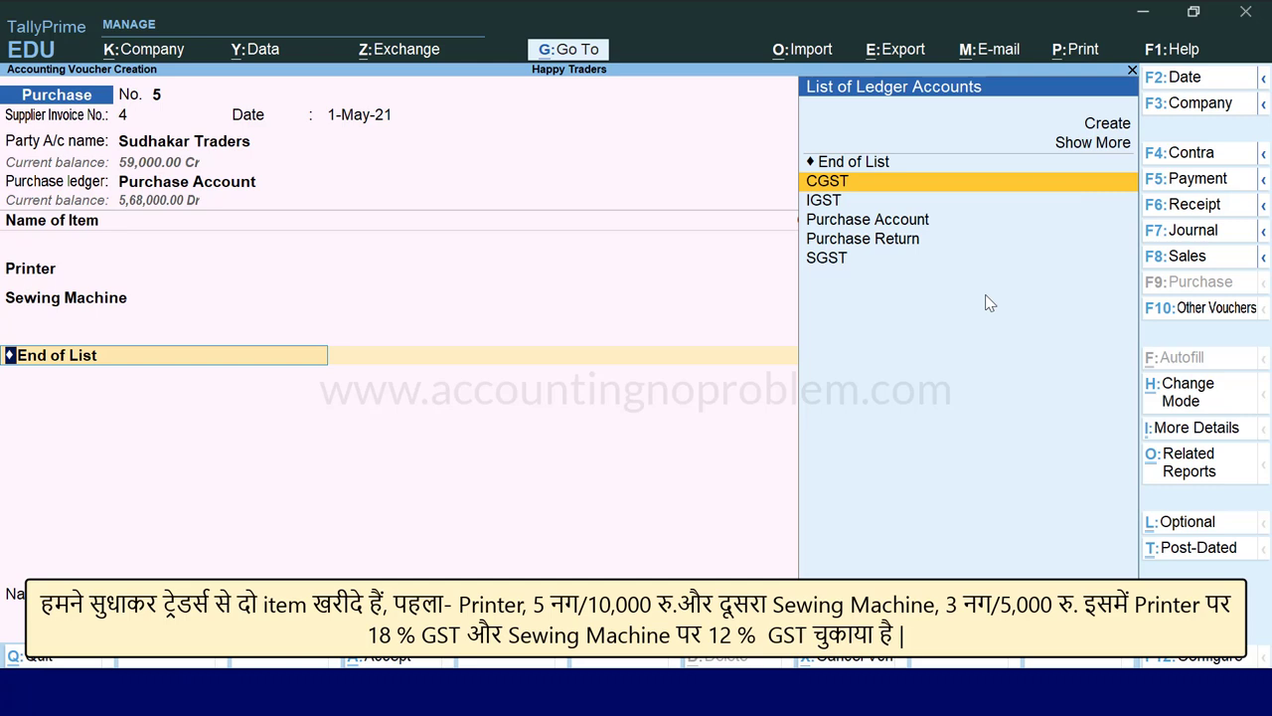
key("Return")
key("Return")
key("Up")
key("Down")
key("Down")
key("Down")
key("Down")
key("Down")
key("Down")
key("Return")
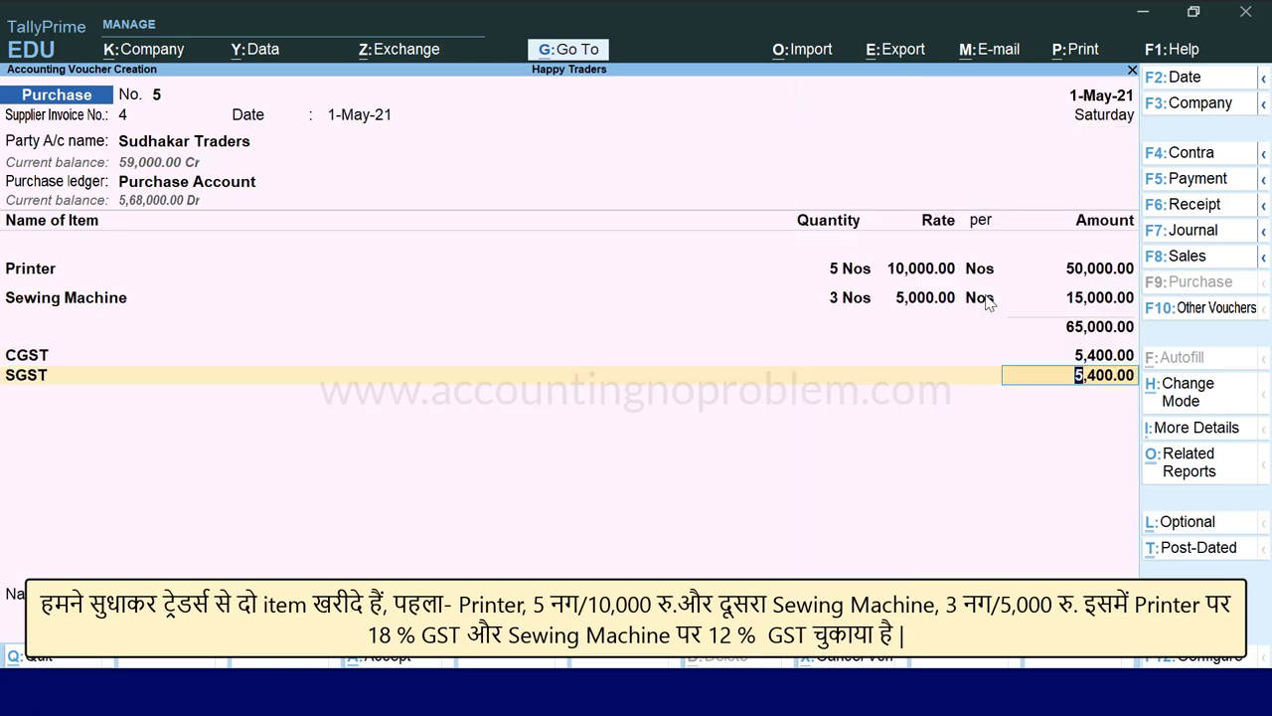
Step: Accept the SGST amount and default bill-wise details, leave the narration blank, and save the purchase voucher
key("Return")
key("Return")
key("Return")
key("Return")
key("Return")
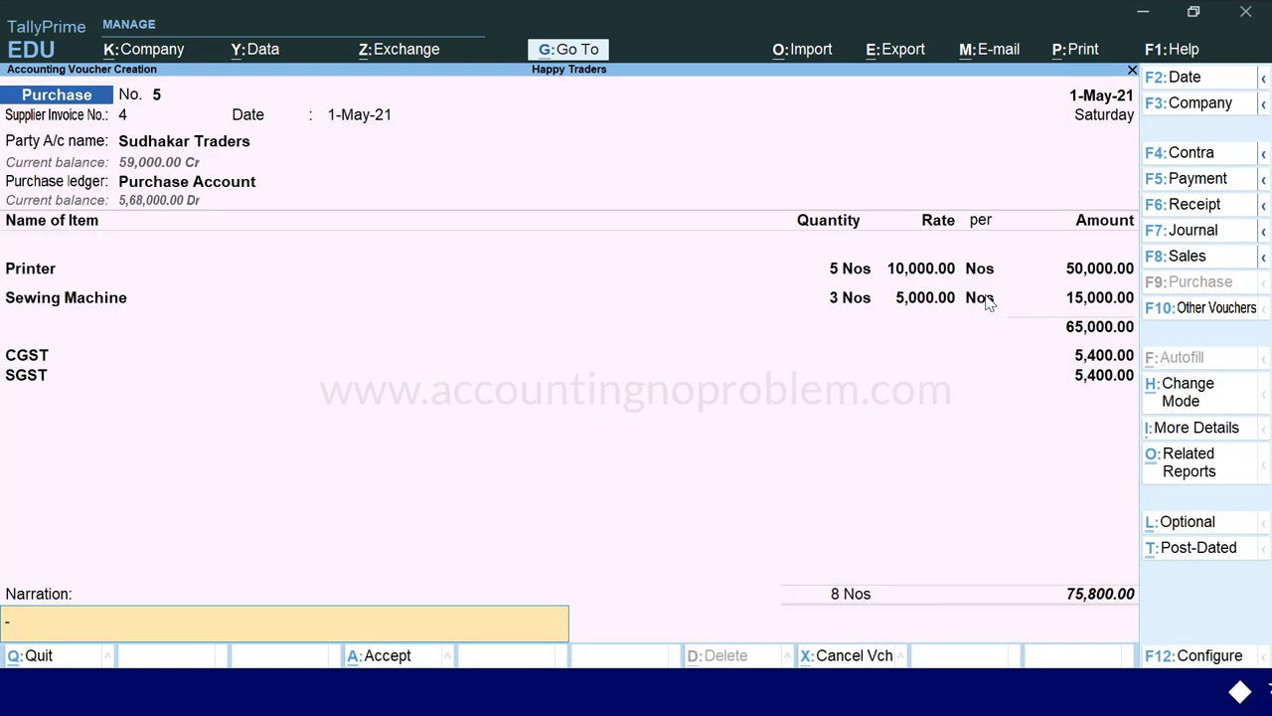
key("Return")
key("Return")
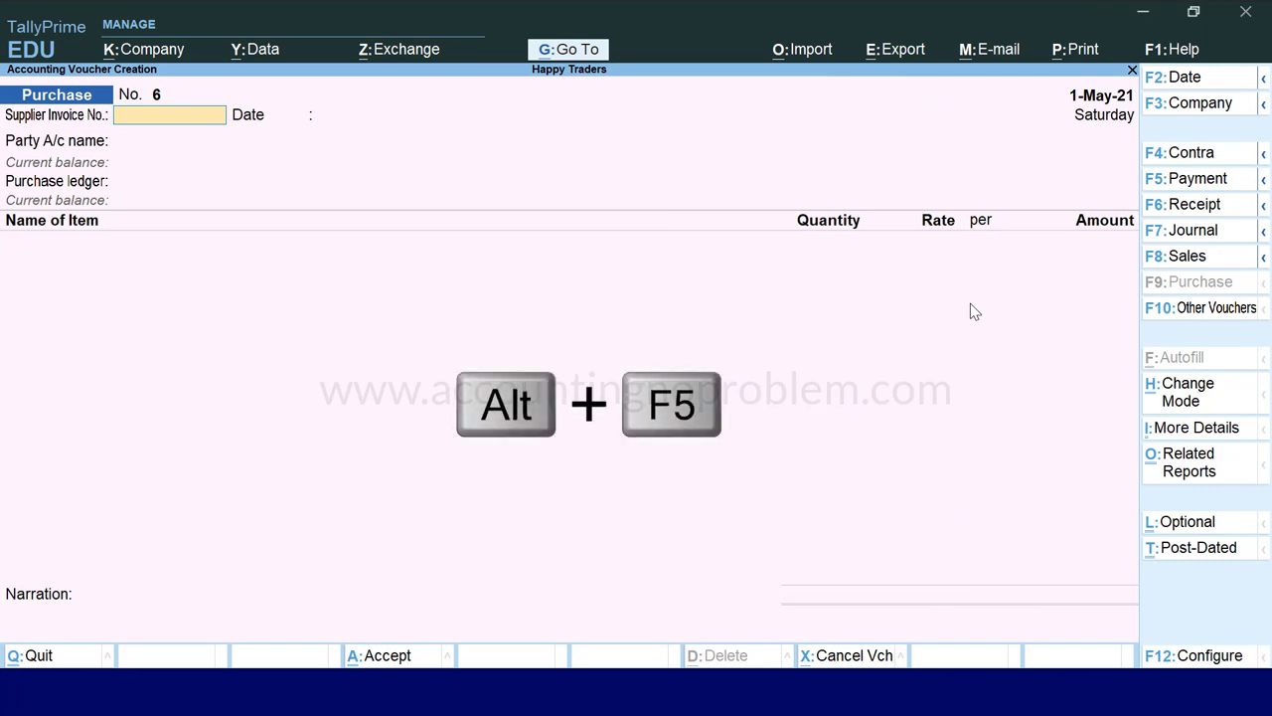
Step: Start a debit note voucher dated 1-May-21
left_click(1261, 181)
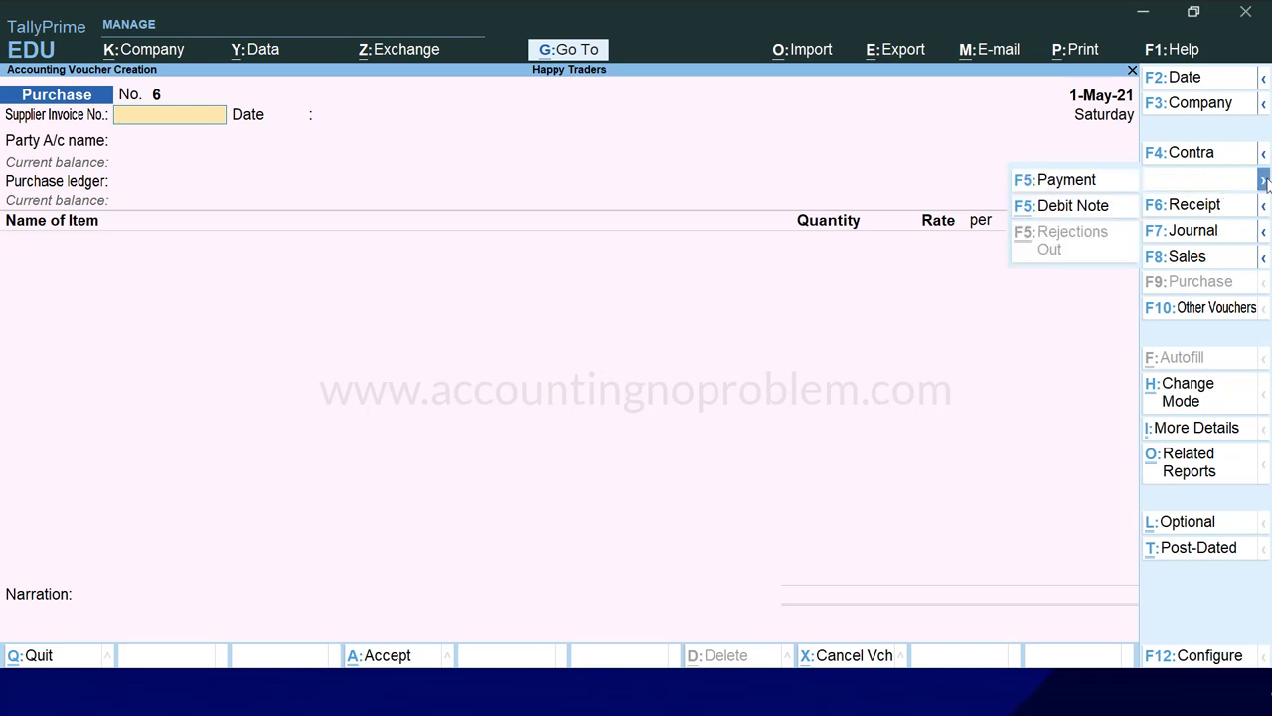
left_click(1059, 207)
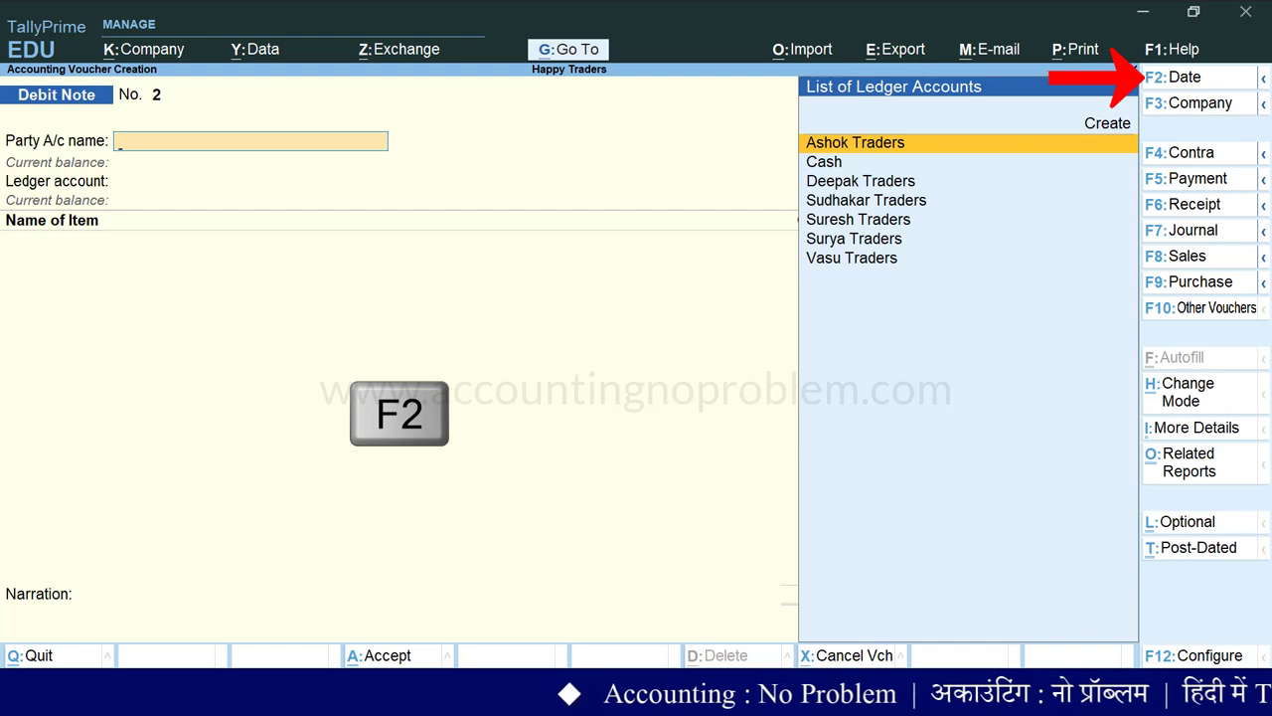
key("F2")
type("1.5.21")
key("Return")
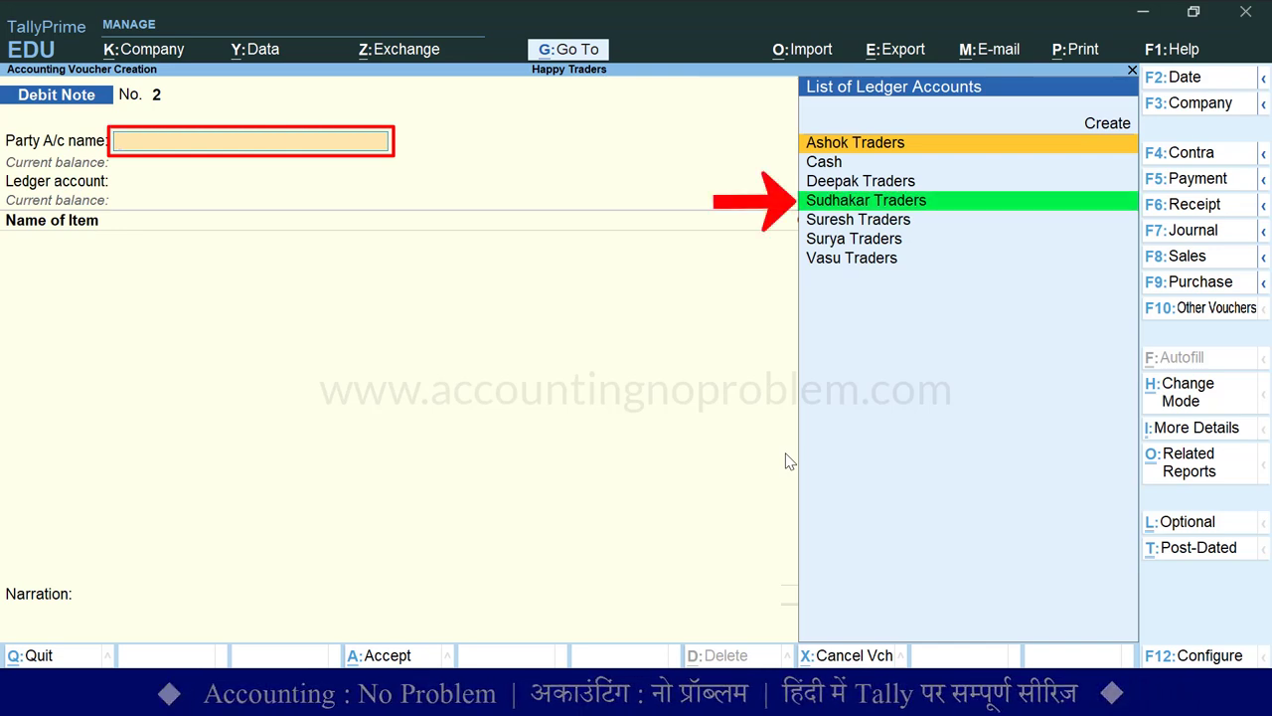
Step: Set Sudhakar Traders as the debit note's party and leave the dispatch details blank
type("S")
key("Return")
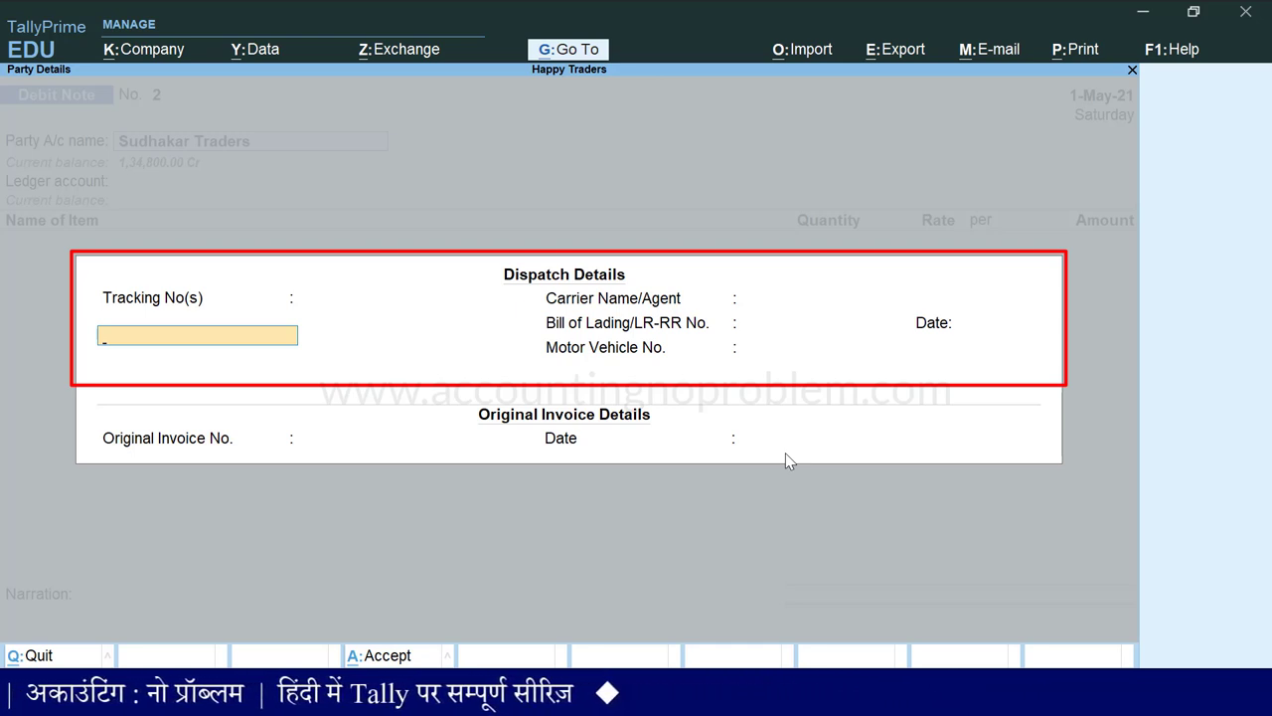
key("Return")
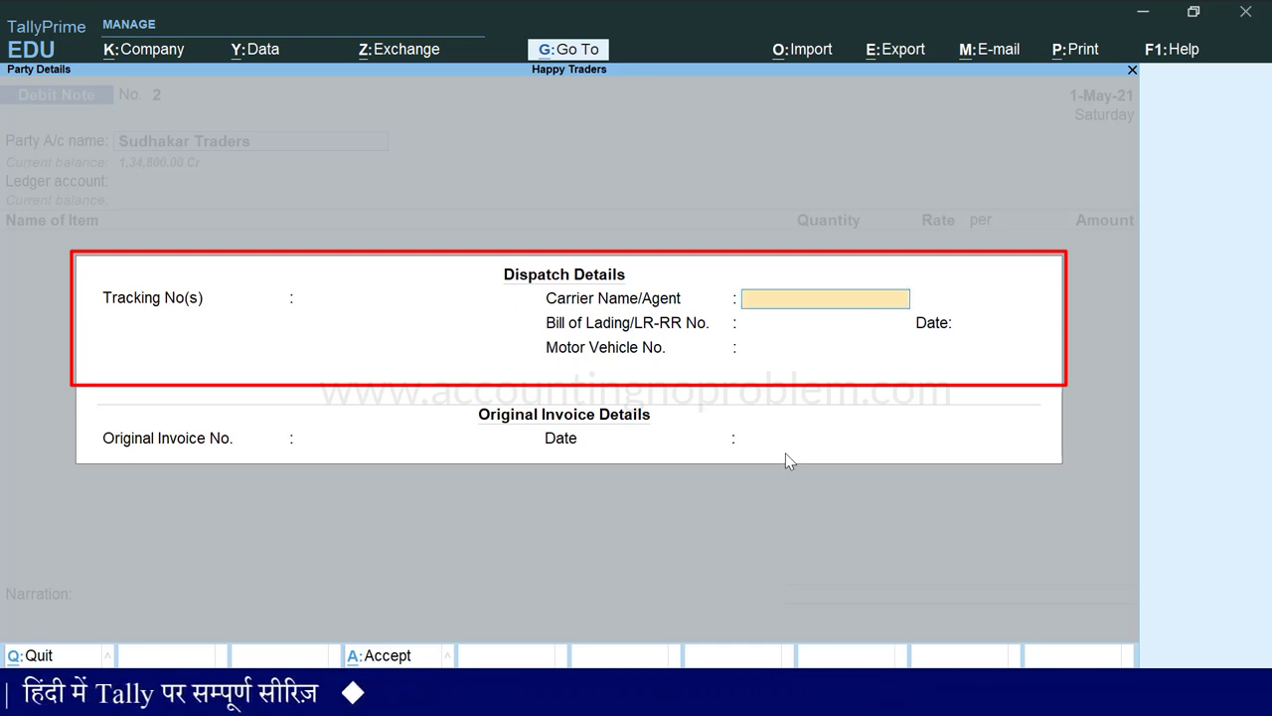
key("Return")
key("Return")
key("Return")
key("Return")
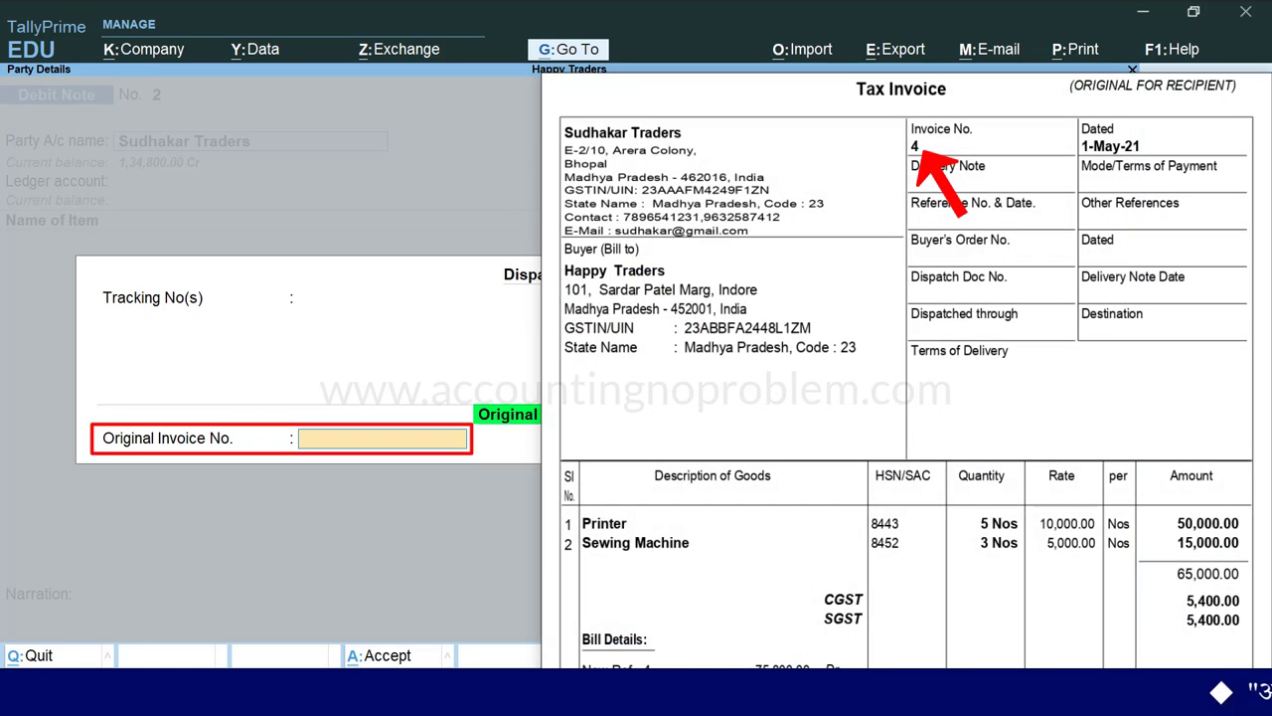
Step: Enter original invoice number 4 dated 1-May-21 and accept the default party details
type("4")
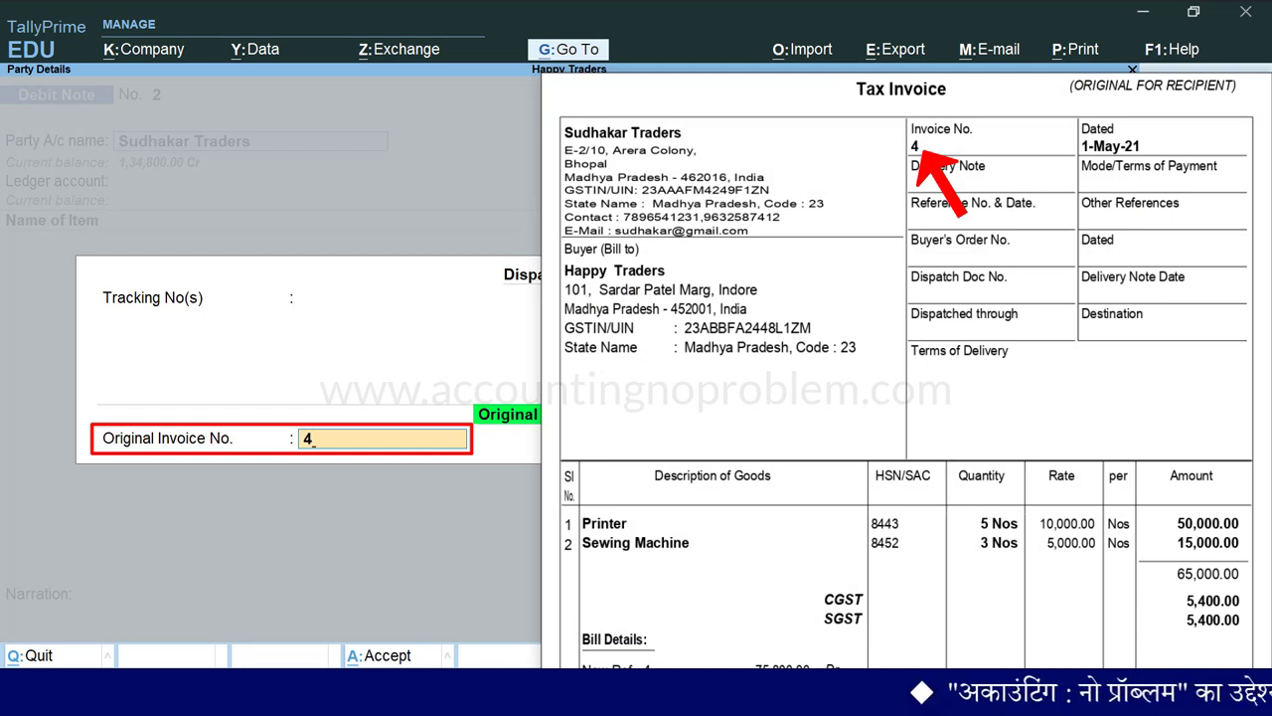
key("Return")
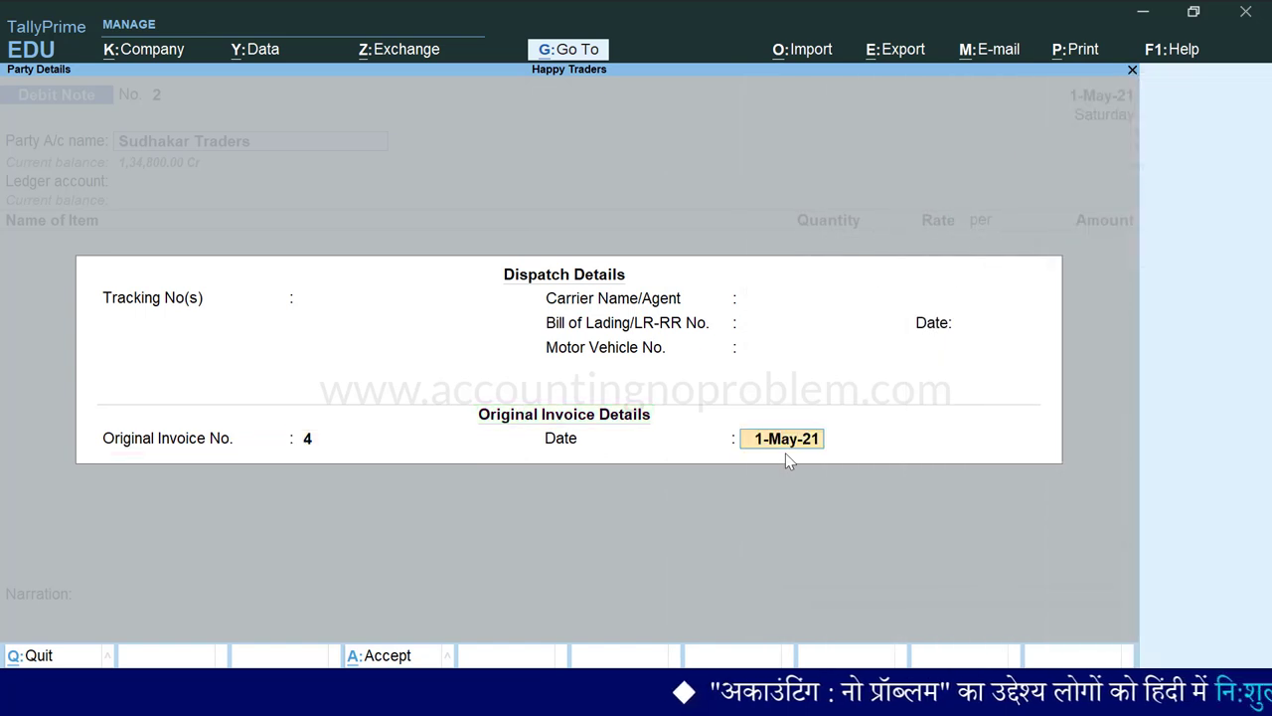
type("1.5.21")
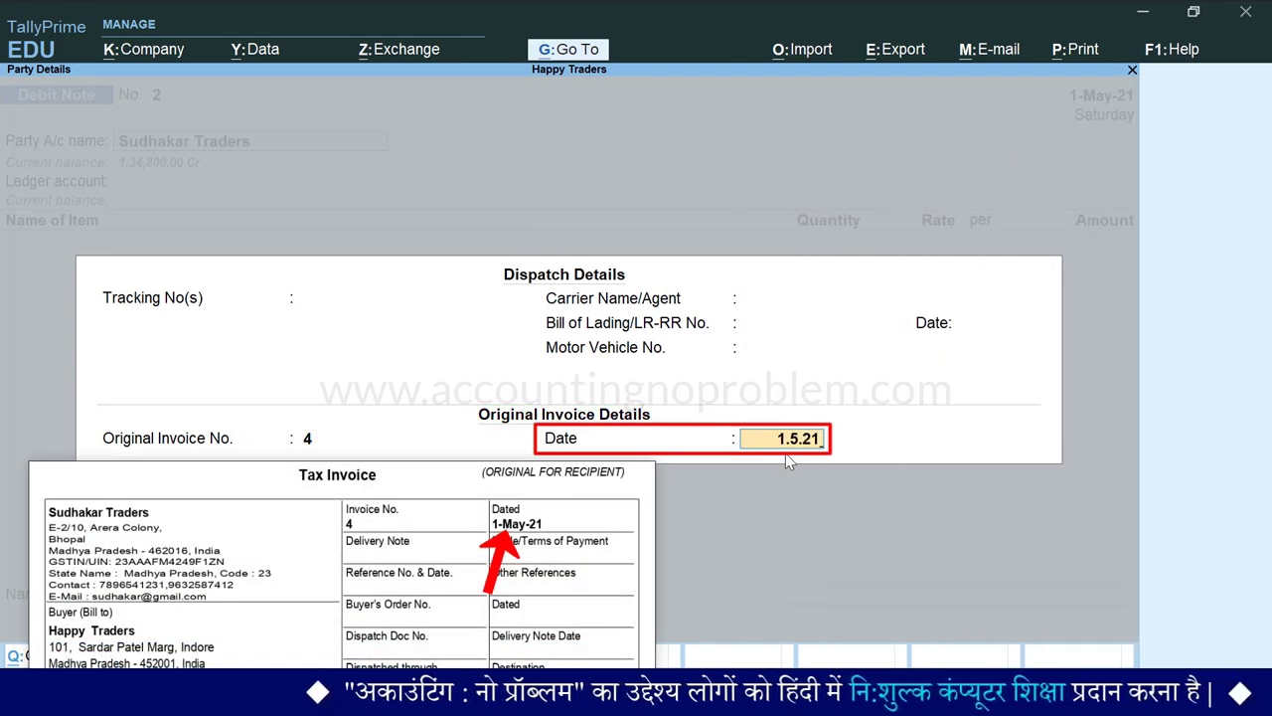
key("Return")
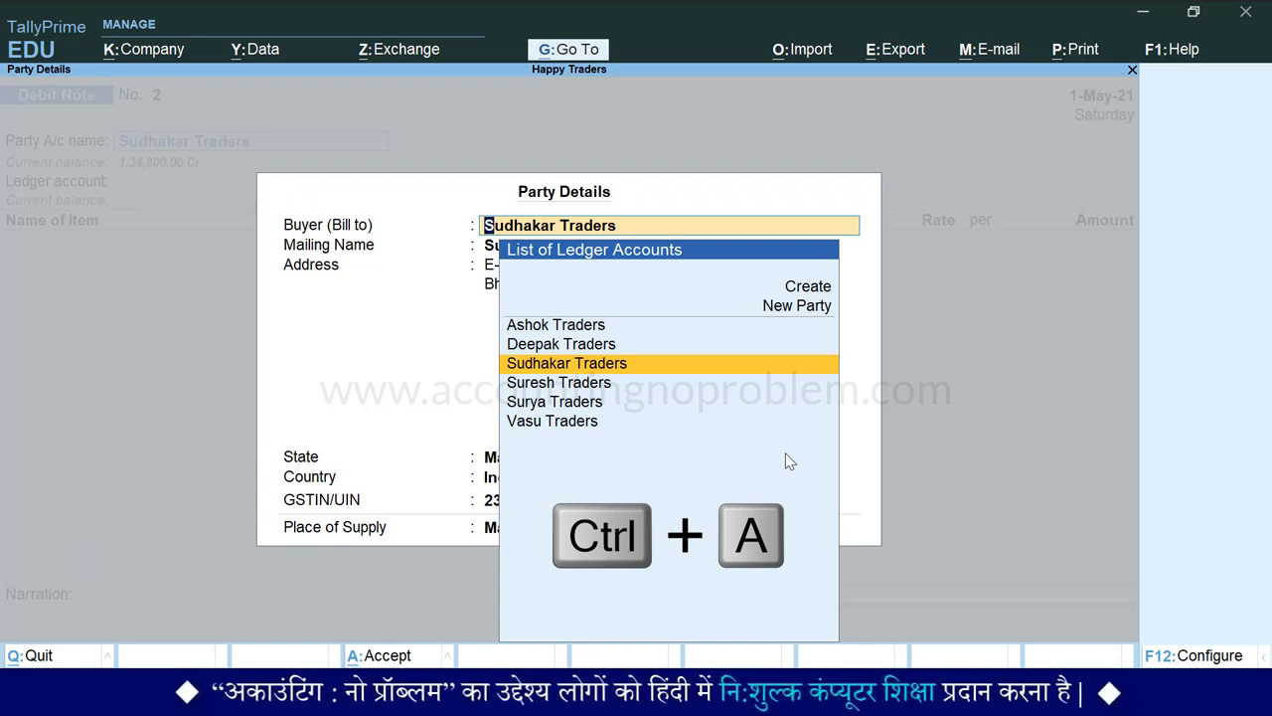
key("ctrl+a")
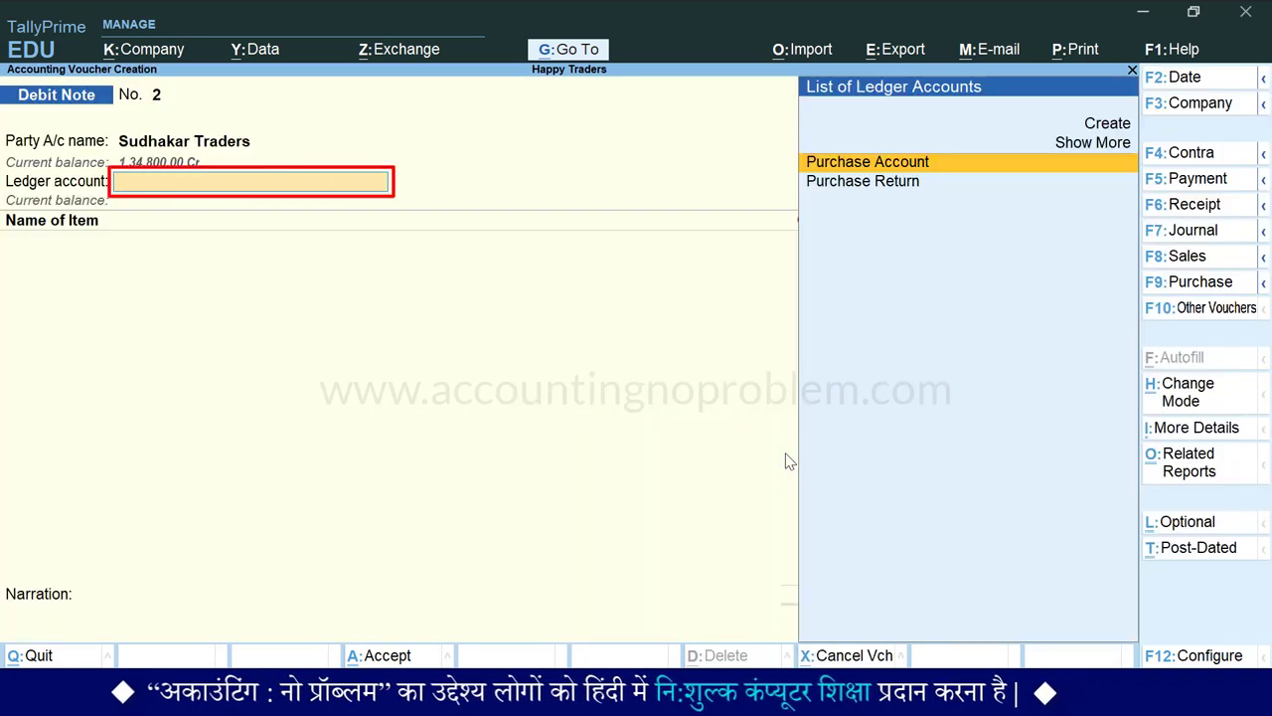
Step: Create a ledger named Discount on Purchase under Purchase Accounts, with ledger type Not Applicable and GST Applicable
key("Up")
key("Up")
key("Return")
type("Discount on Purchase")
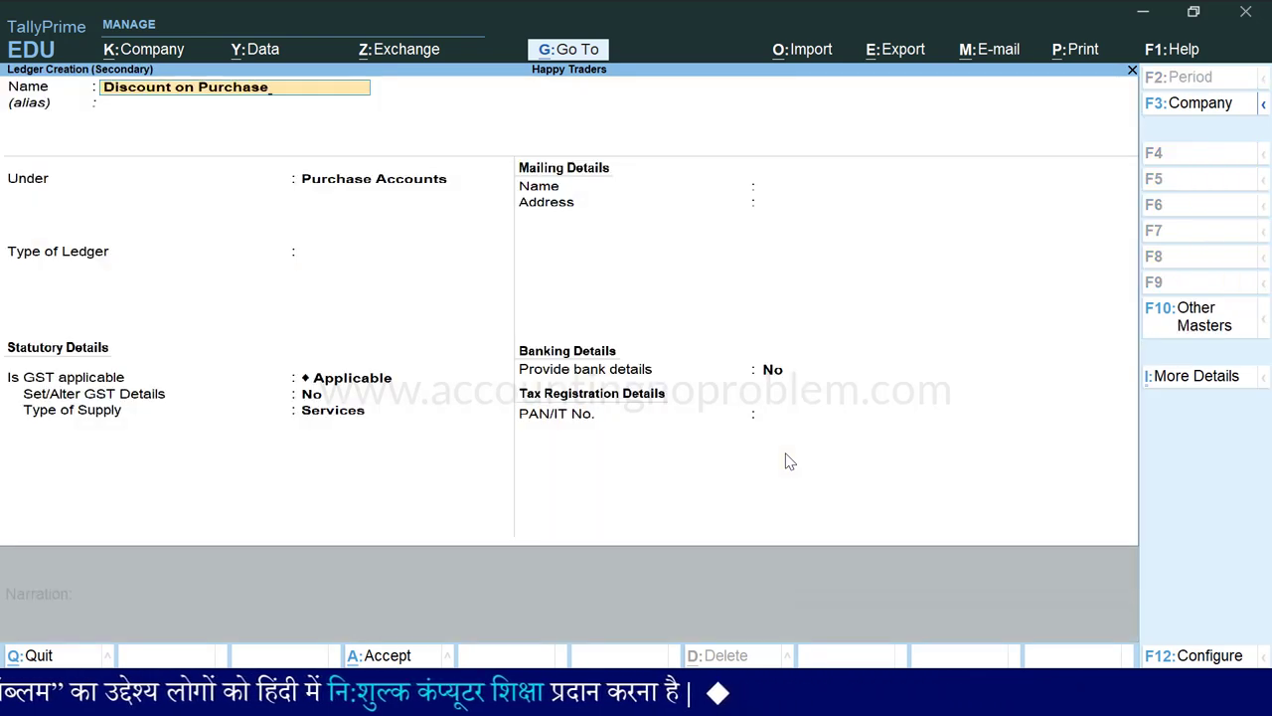
key("Return")
key("Return")
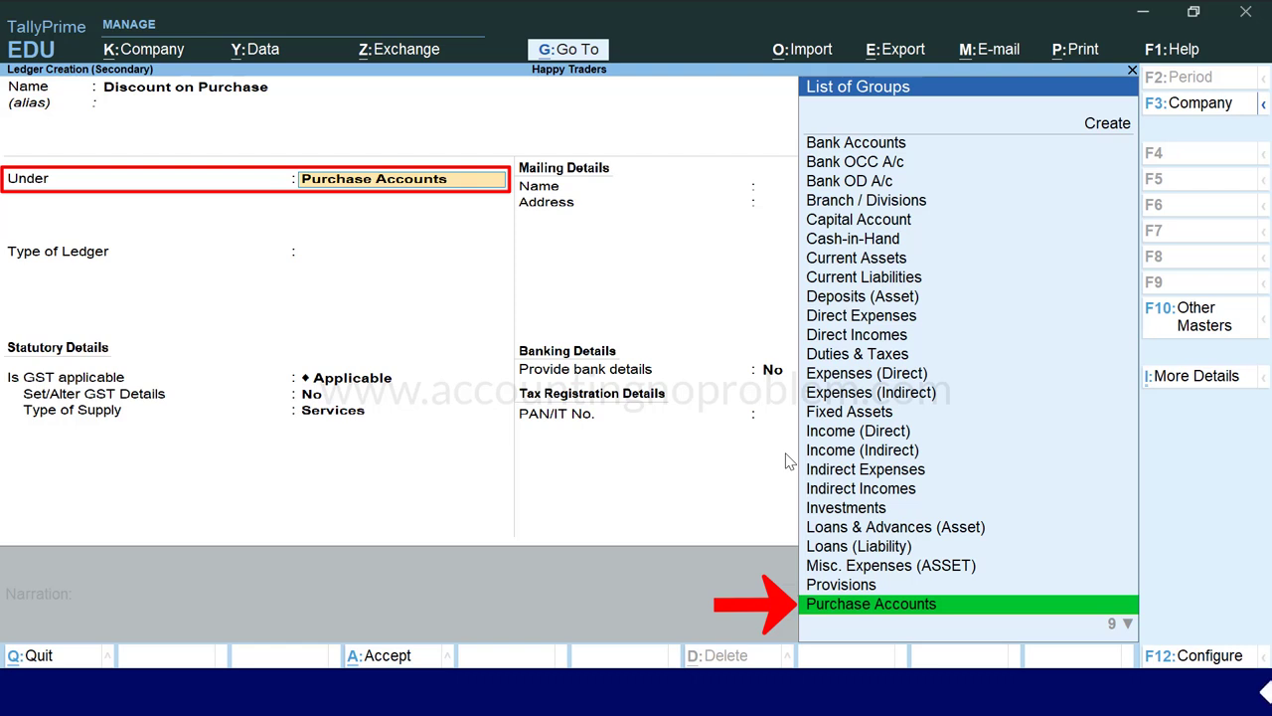
key("Return")
key("Return")
key("Return")
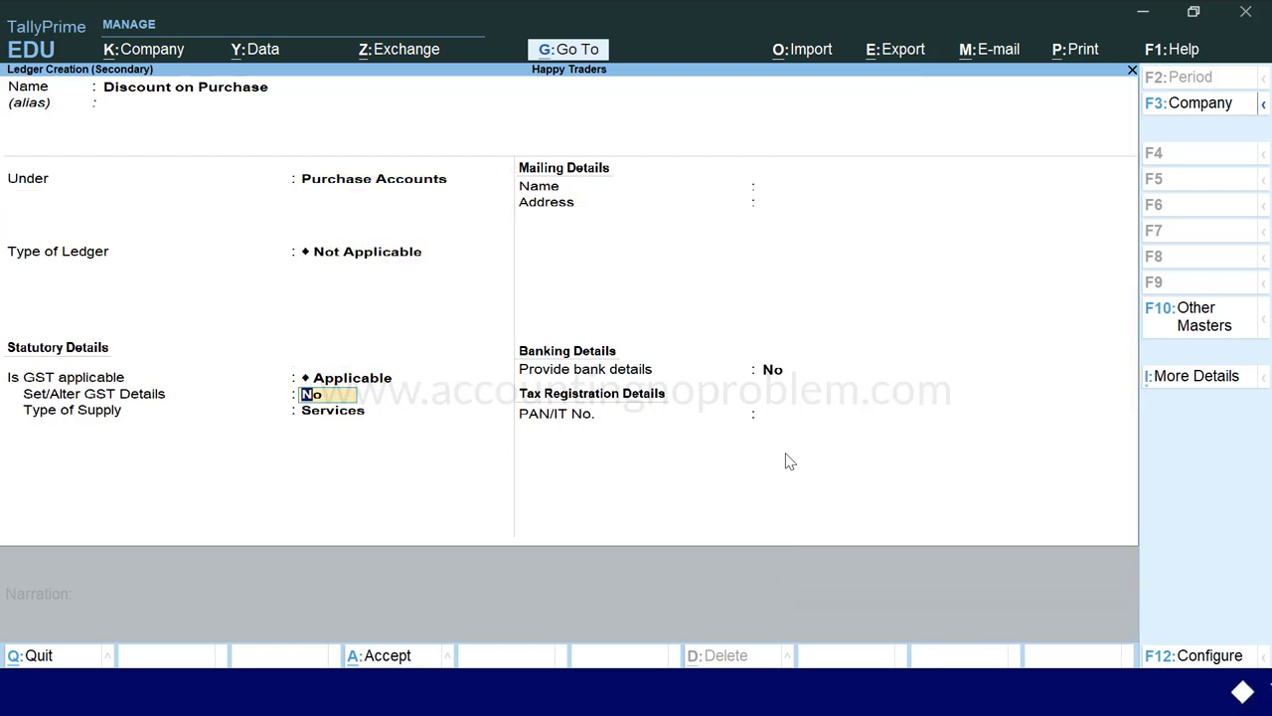
Step: Keep Set/Alter GST Details at No, set the type of supply to Goods, and save the Discount on Purchase ledger
key("Return")
key("Up")
key("Return")
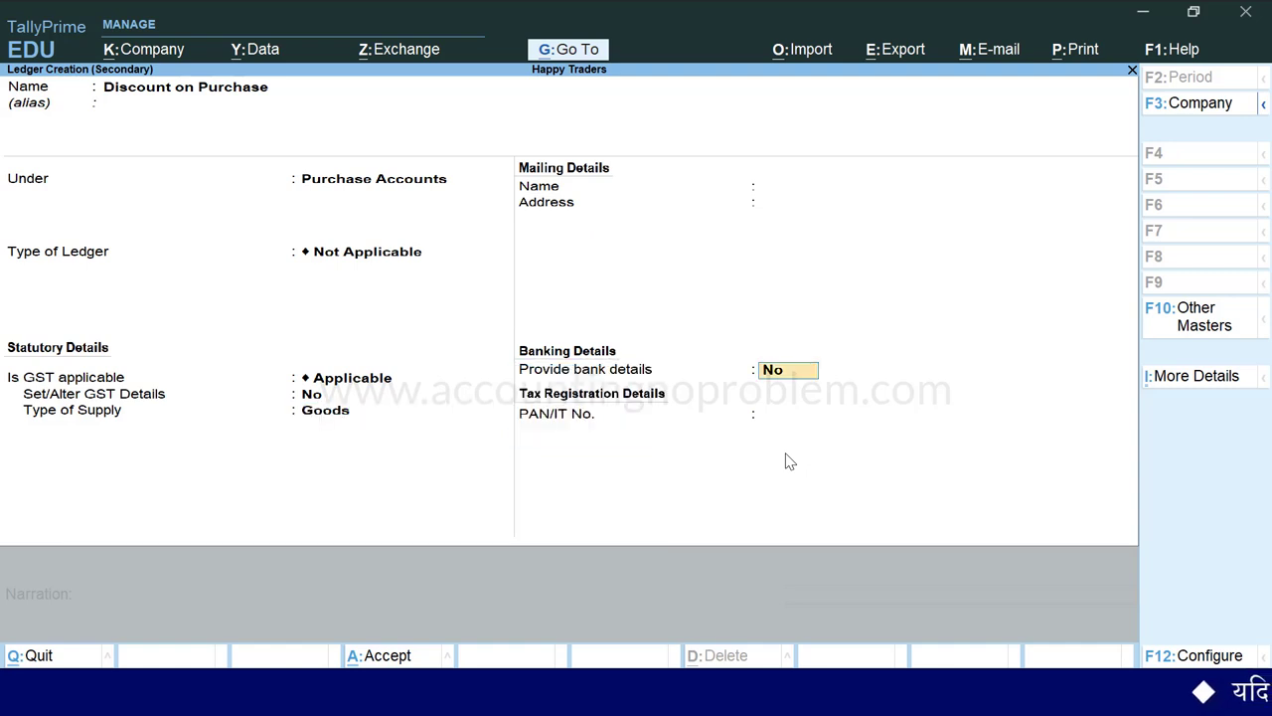
key("ctrl+a")
Step: Add Printer to the debit note with a blank quantity and an amount of 1500
type("P")
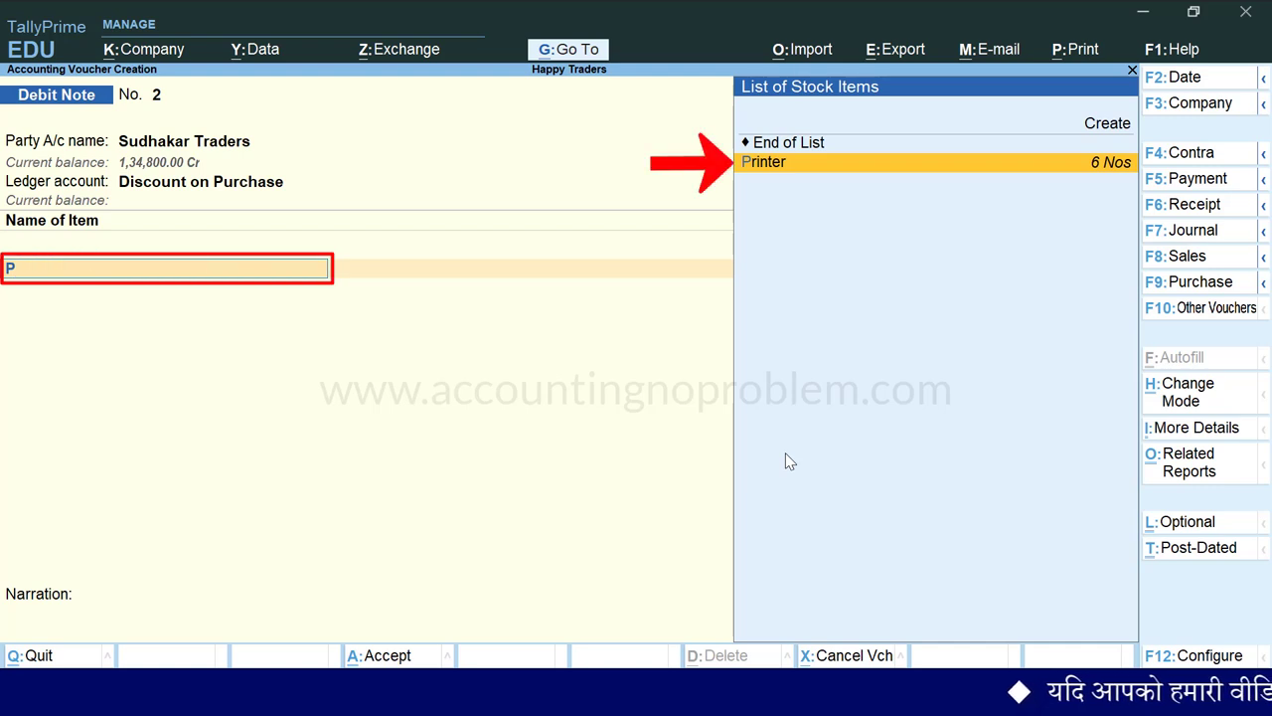
key("Return")
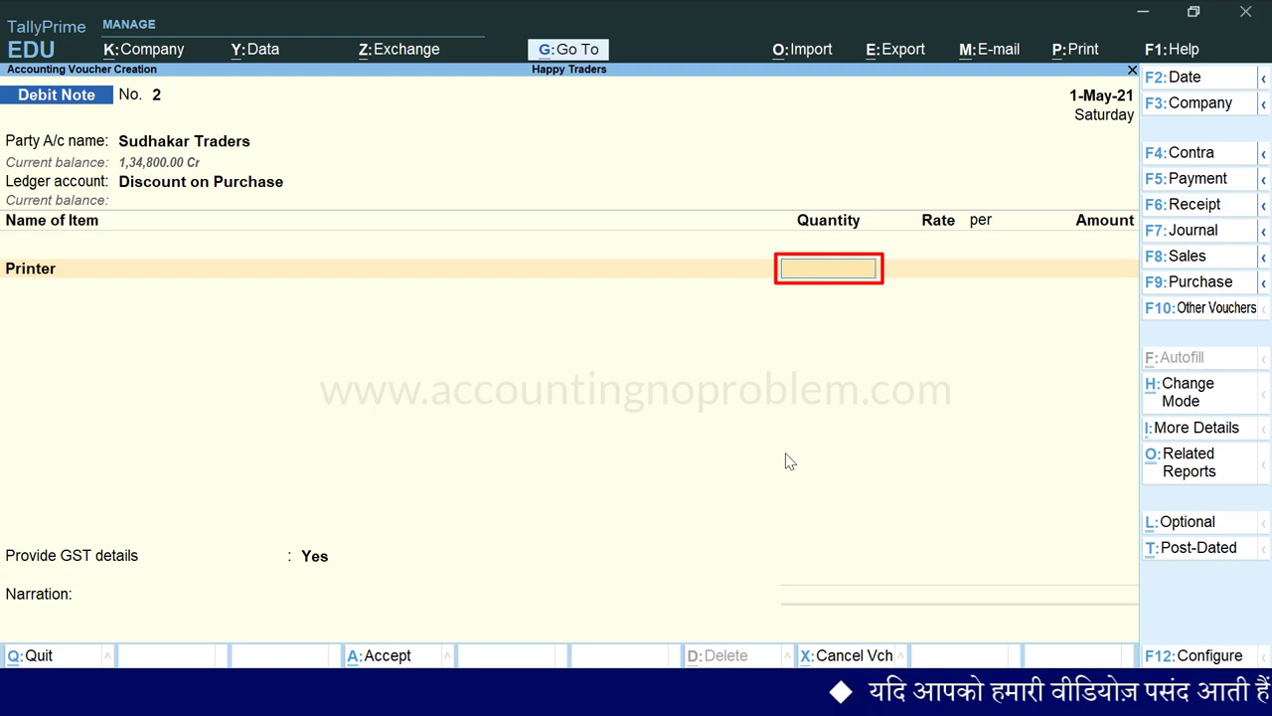
key("Return")
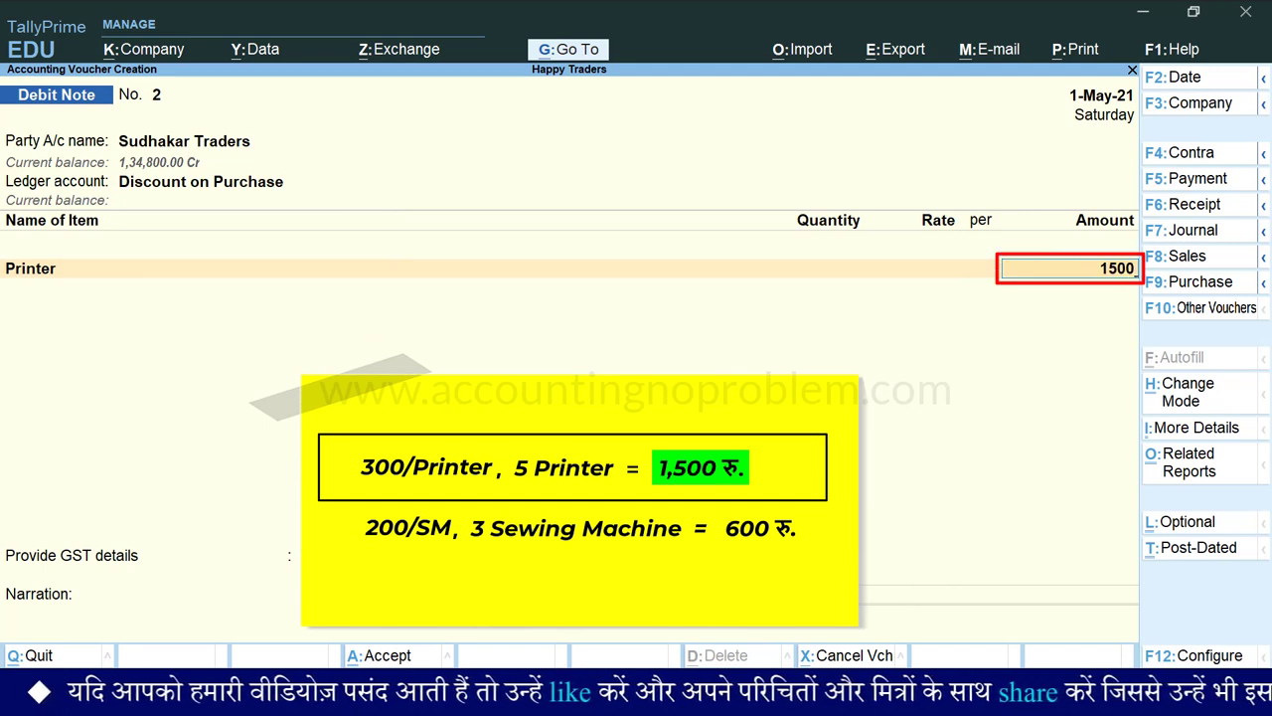
key("Return")
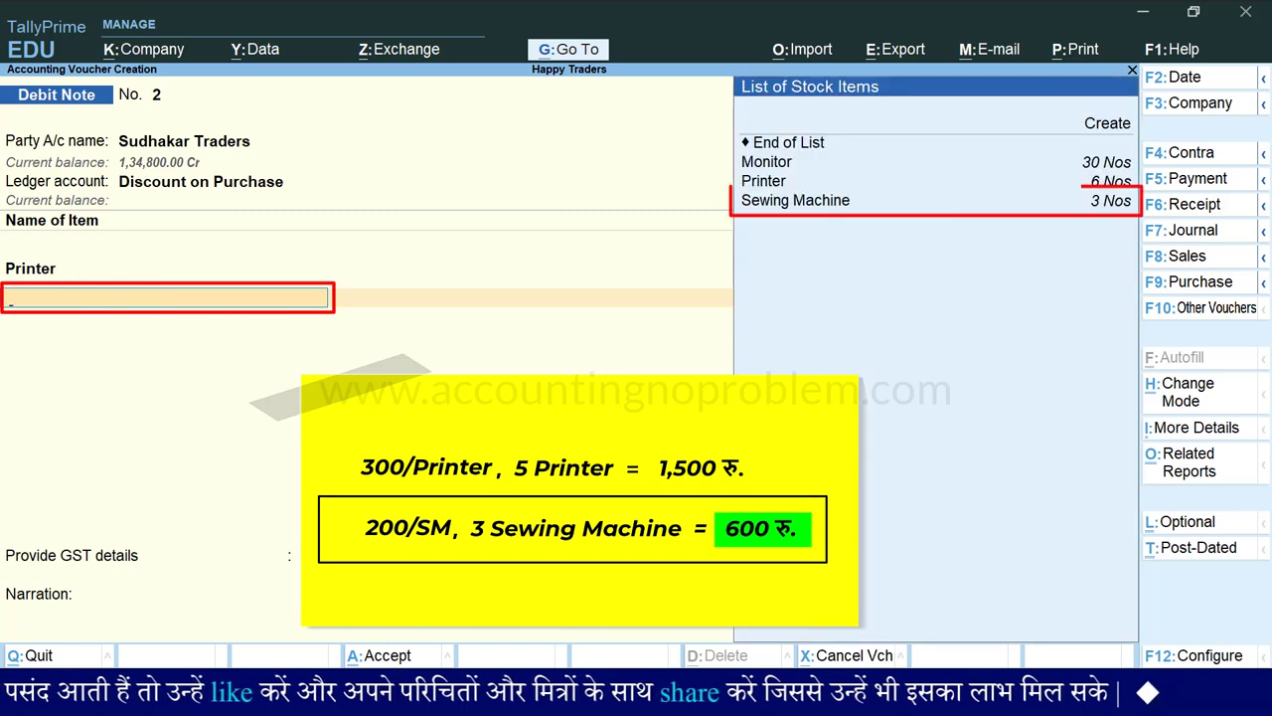
Step: Add Sewing Machine with a blank quantity and an amount of 600, and end the item list
key("Down")
key("Down")
key("Down")
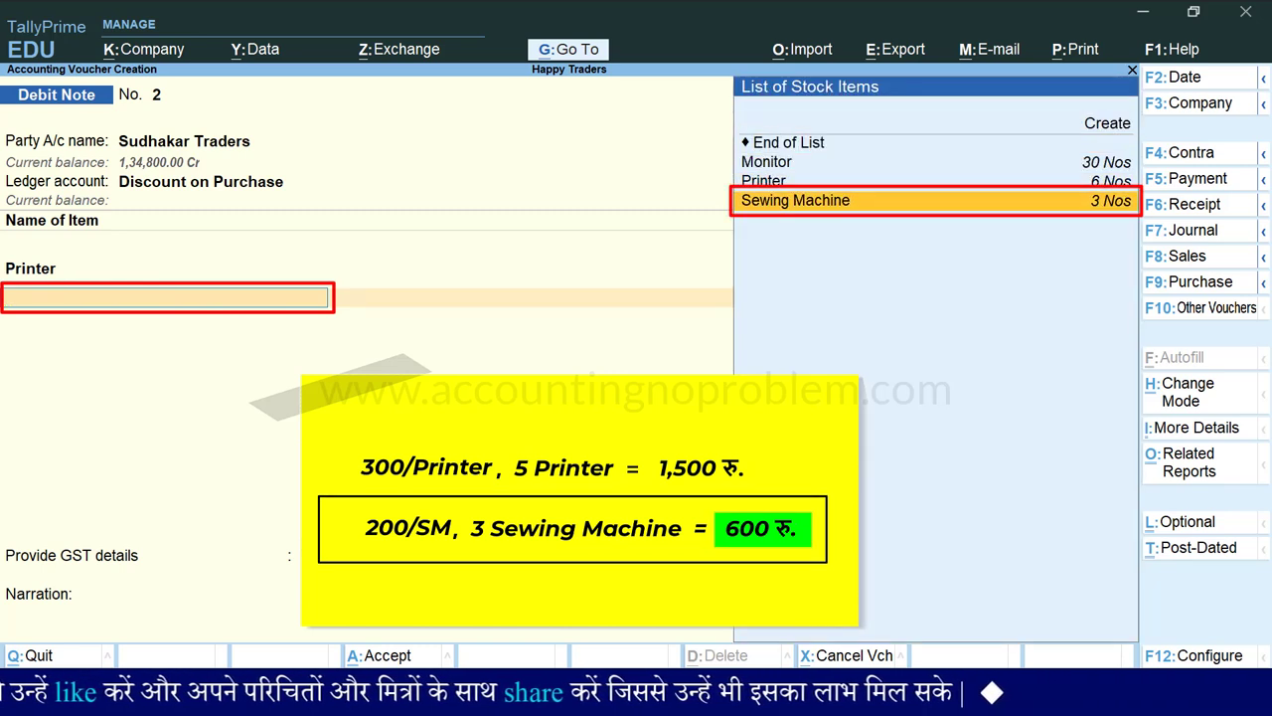
key("Return")
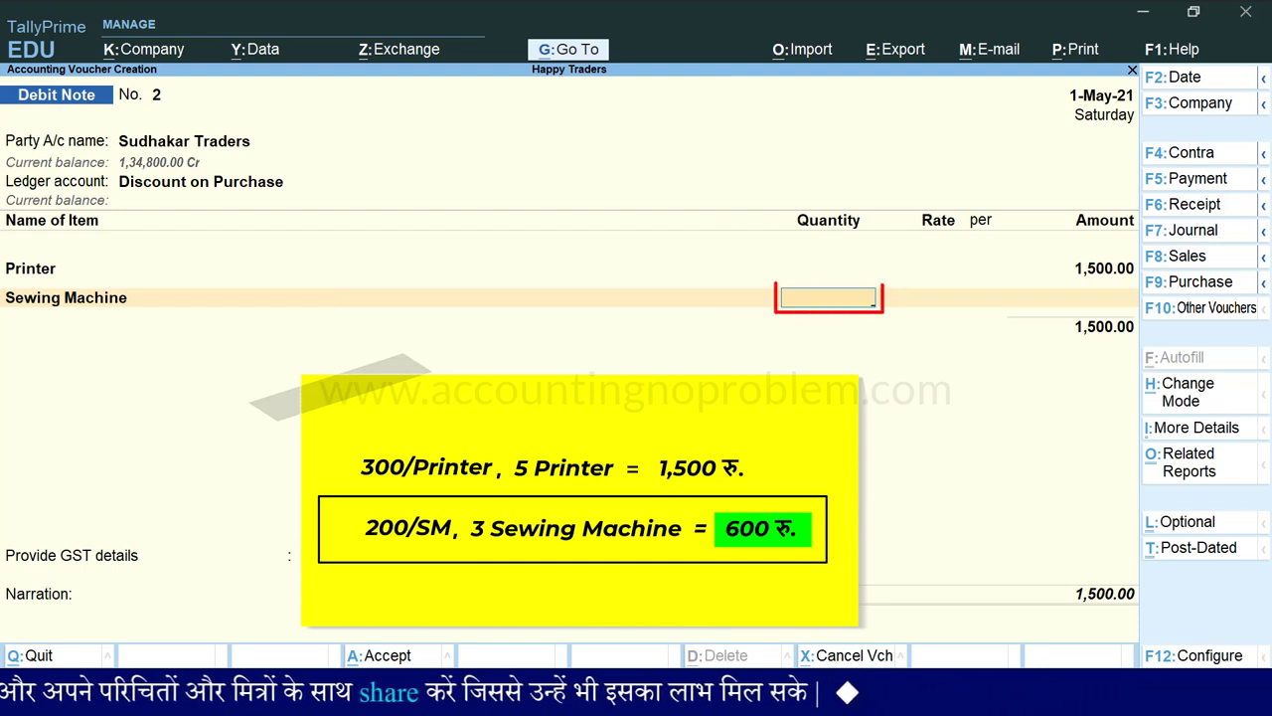
key("Return")
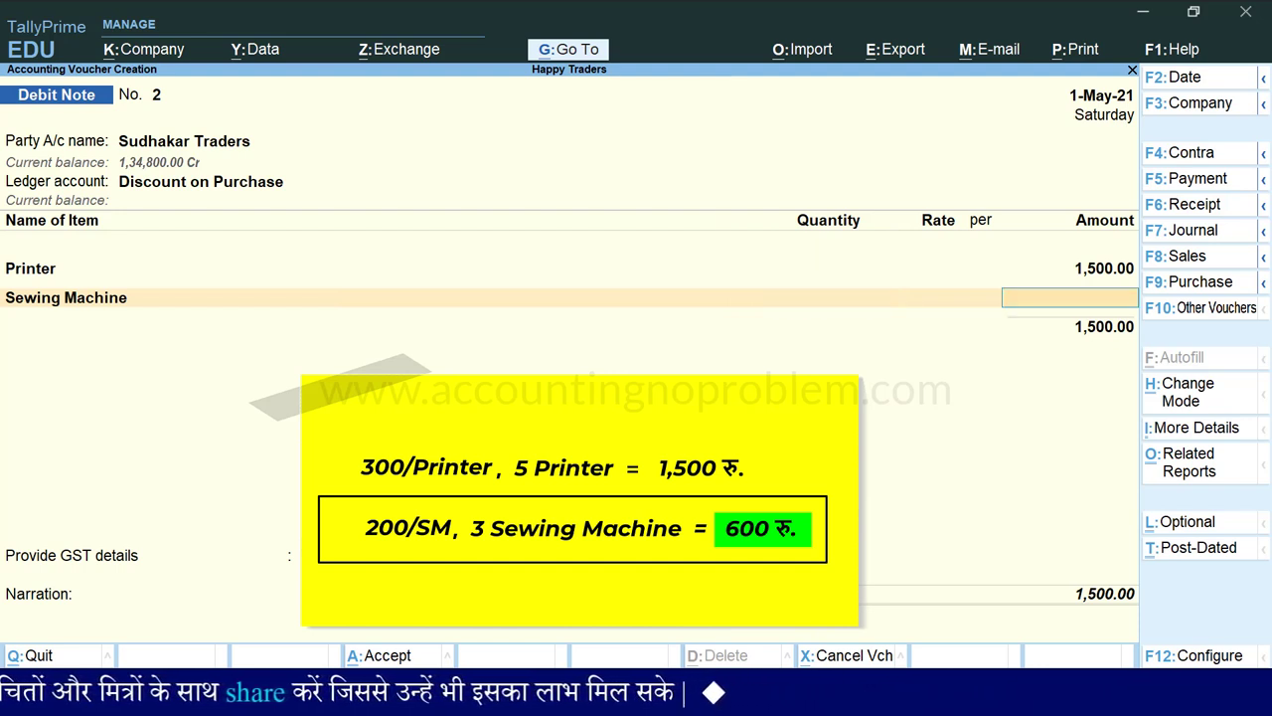
type("600")
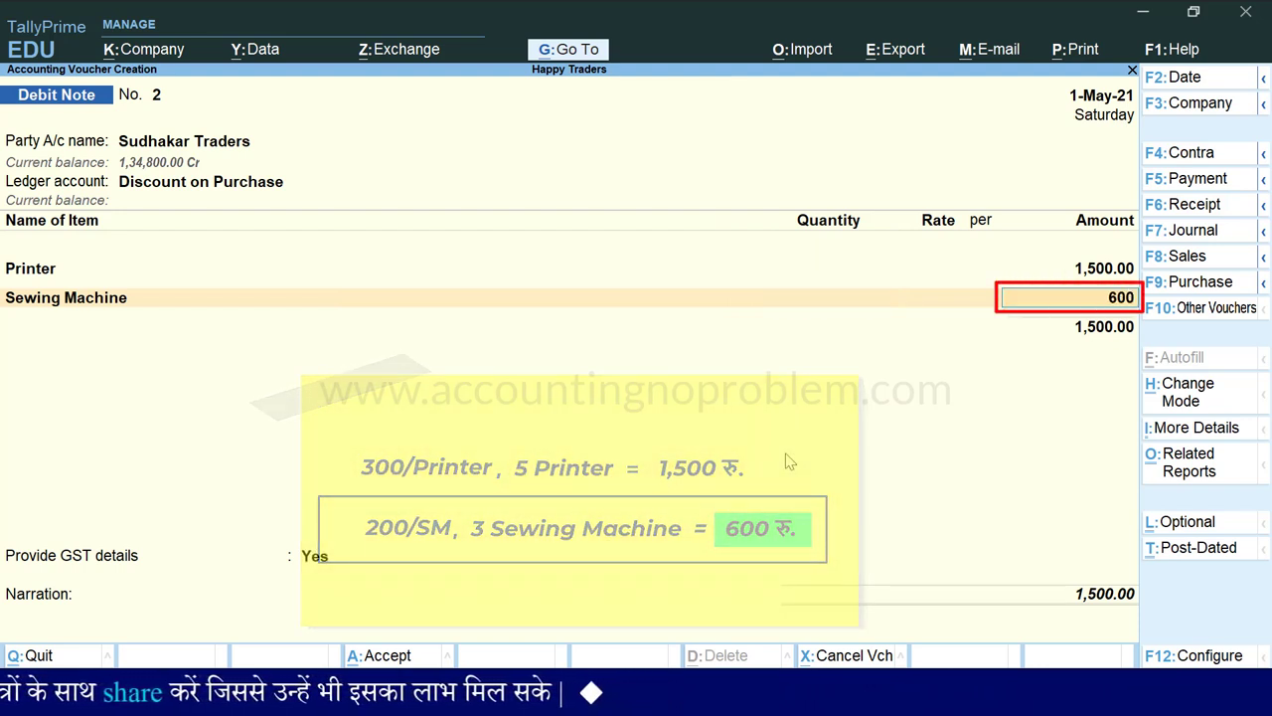
key("Return")
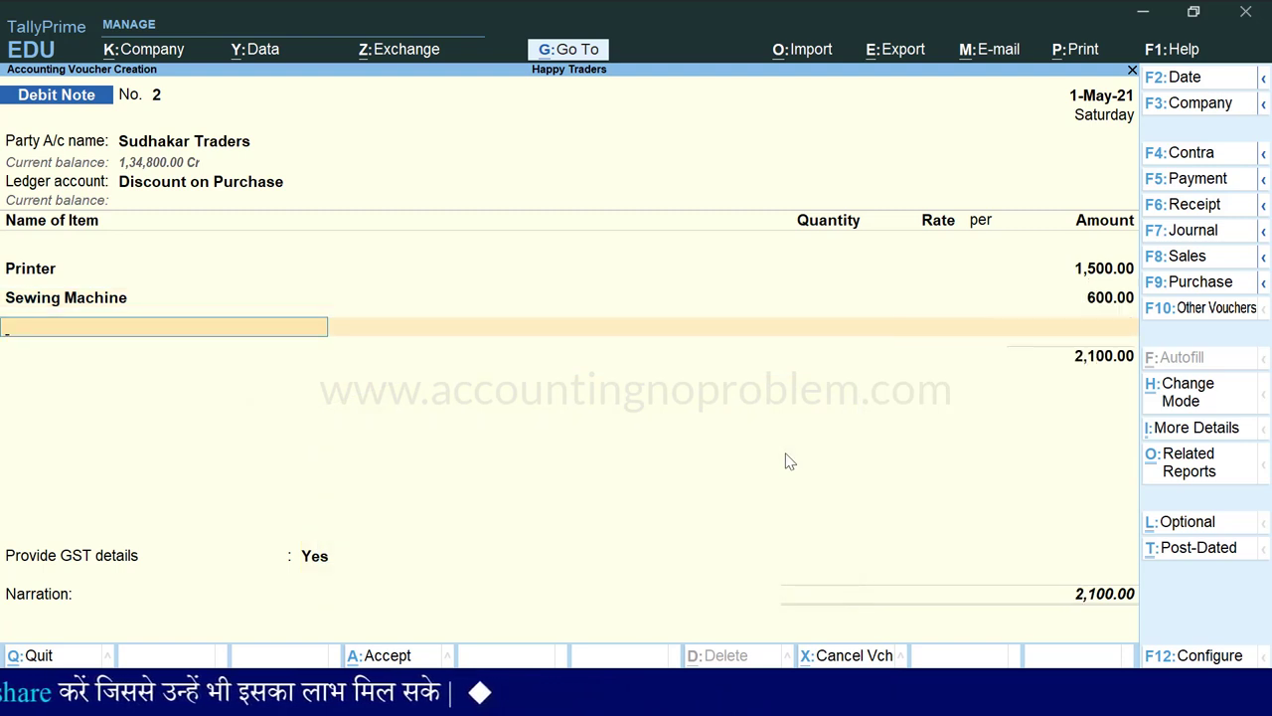
key("Return")
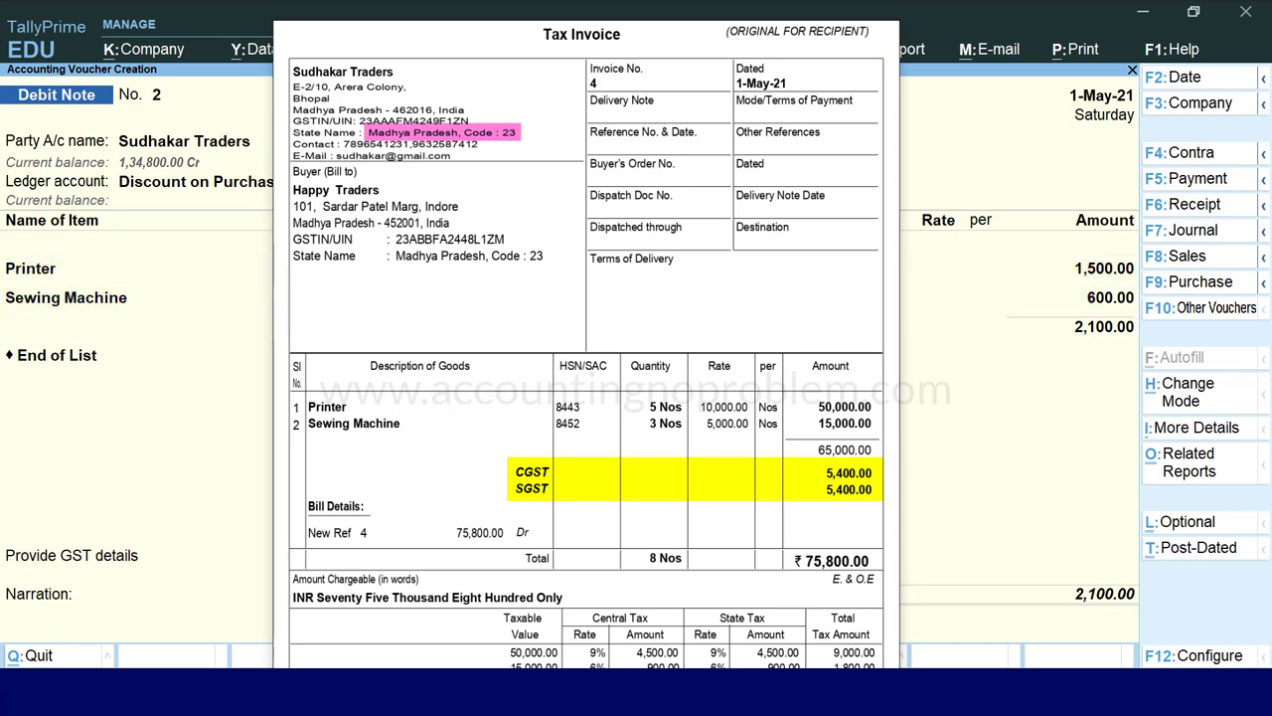
key("Return")
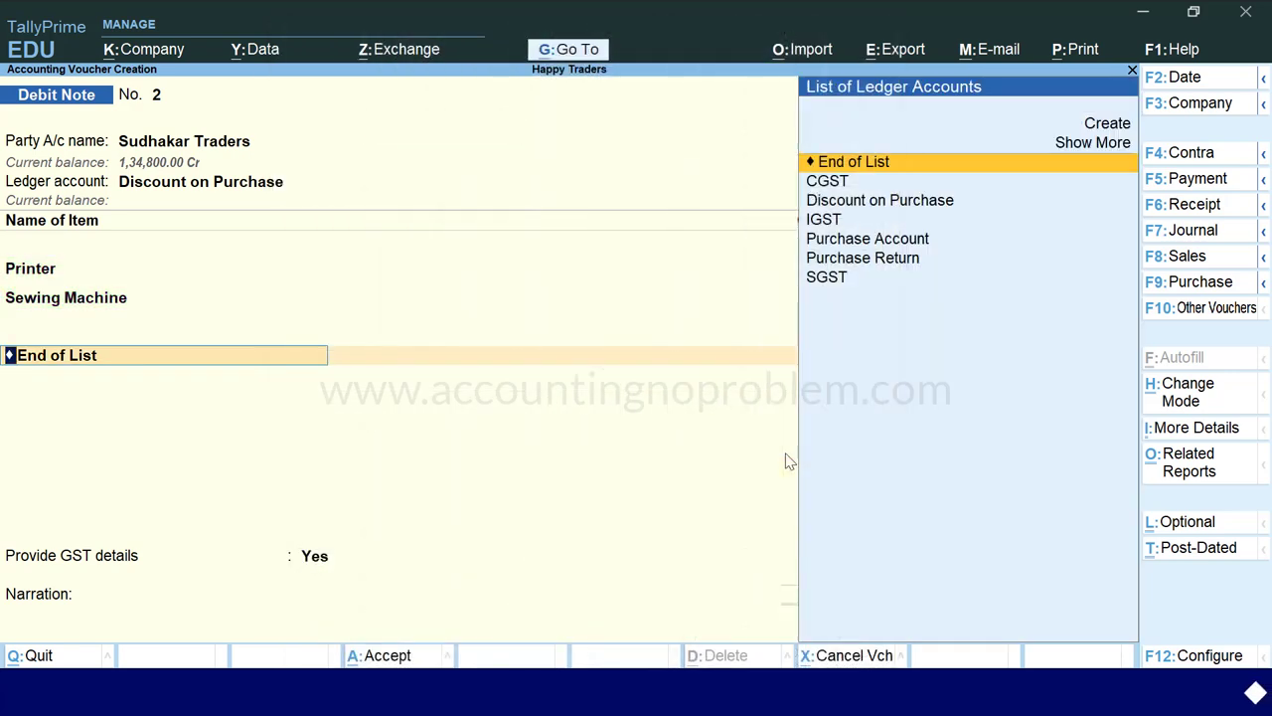
Step: Add the CGST and SGST ledgers below the items, accepting the calculated tax amounts
key("Down")
key("Return")
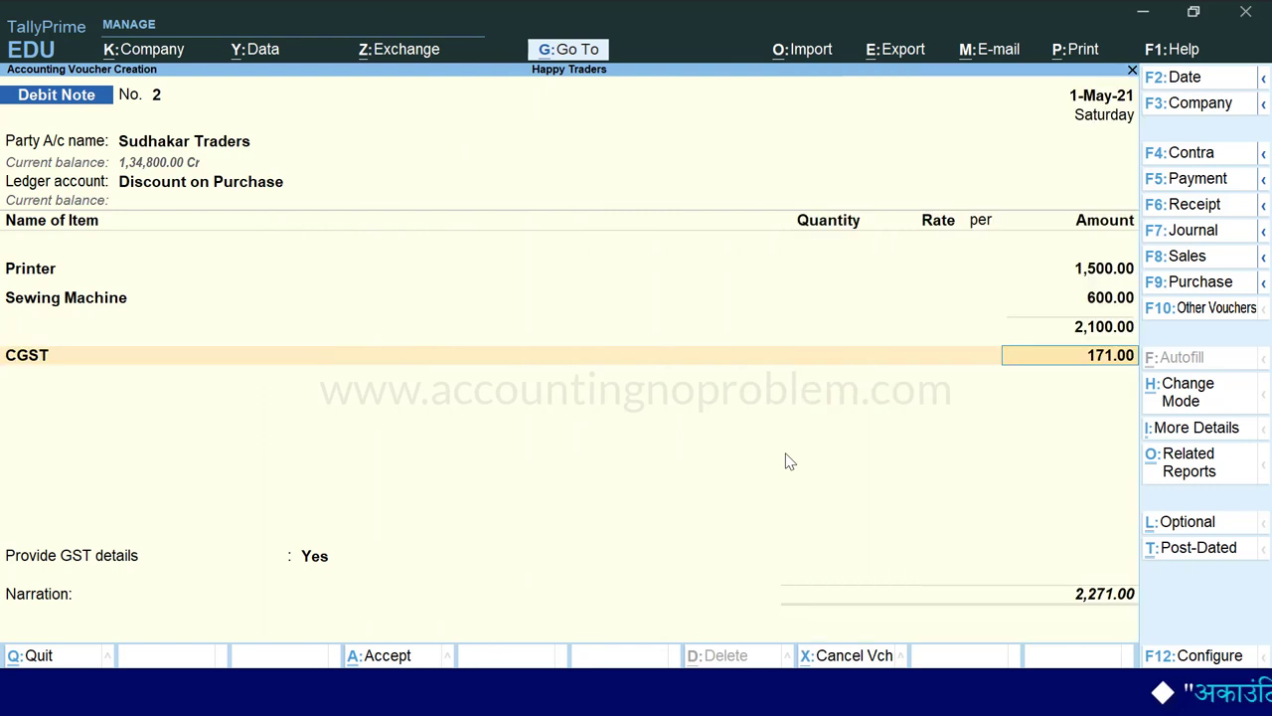
key("Return")
type("S")
key("Return")
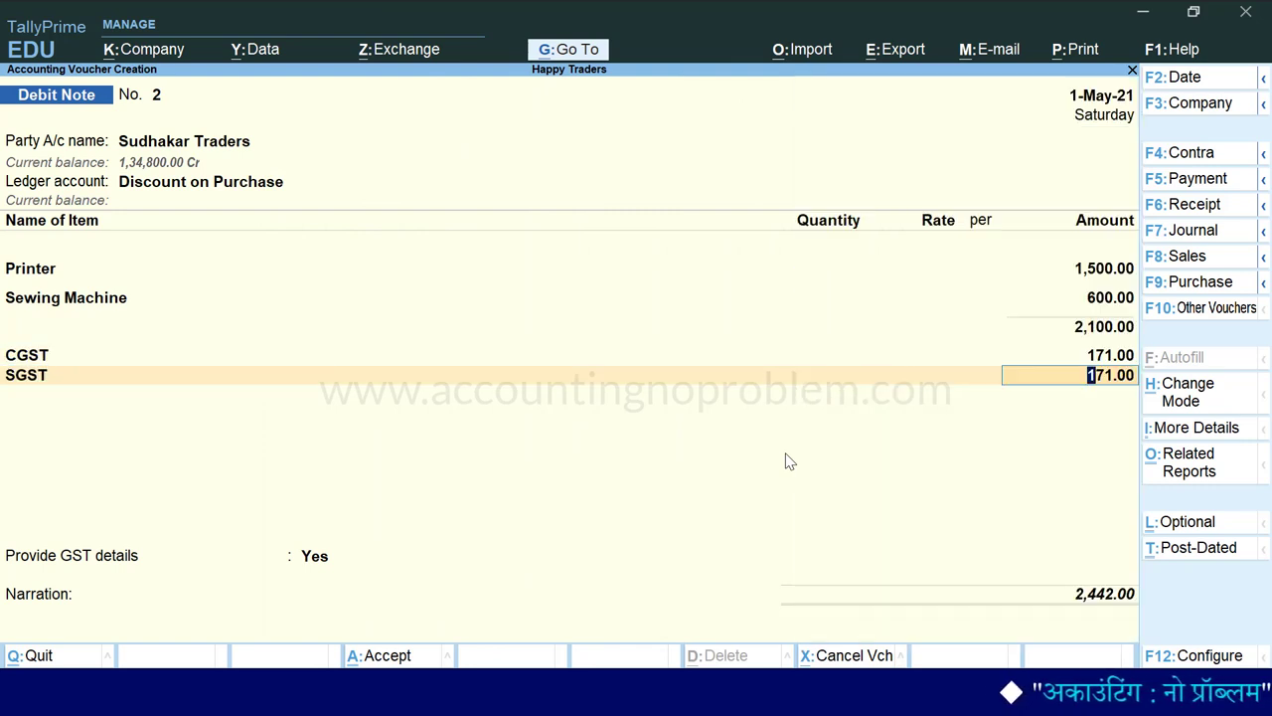
key("Return")
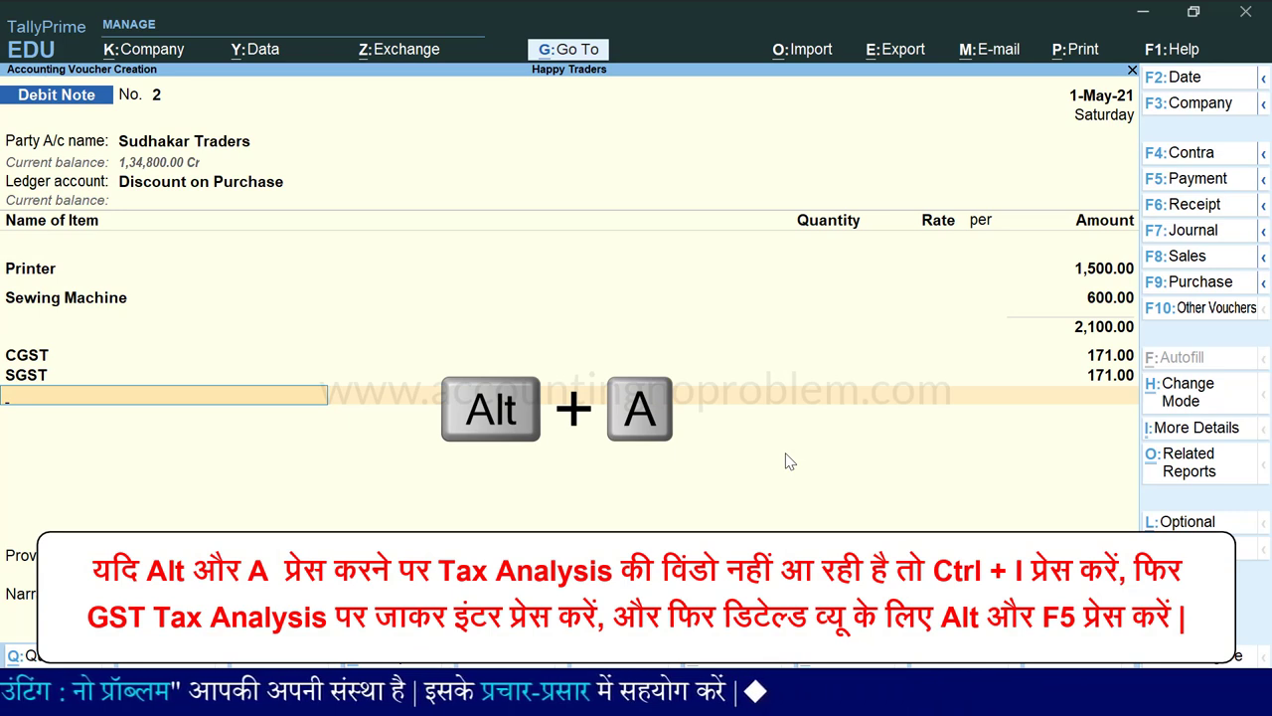
Step: Examine the voucher's detailed GST Tax Analysis for the Central and State Tax on each item, and return to the voucher
key("alt+a")
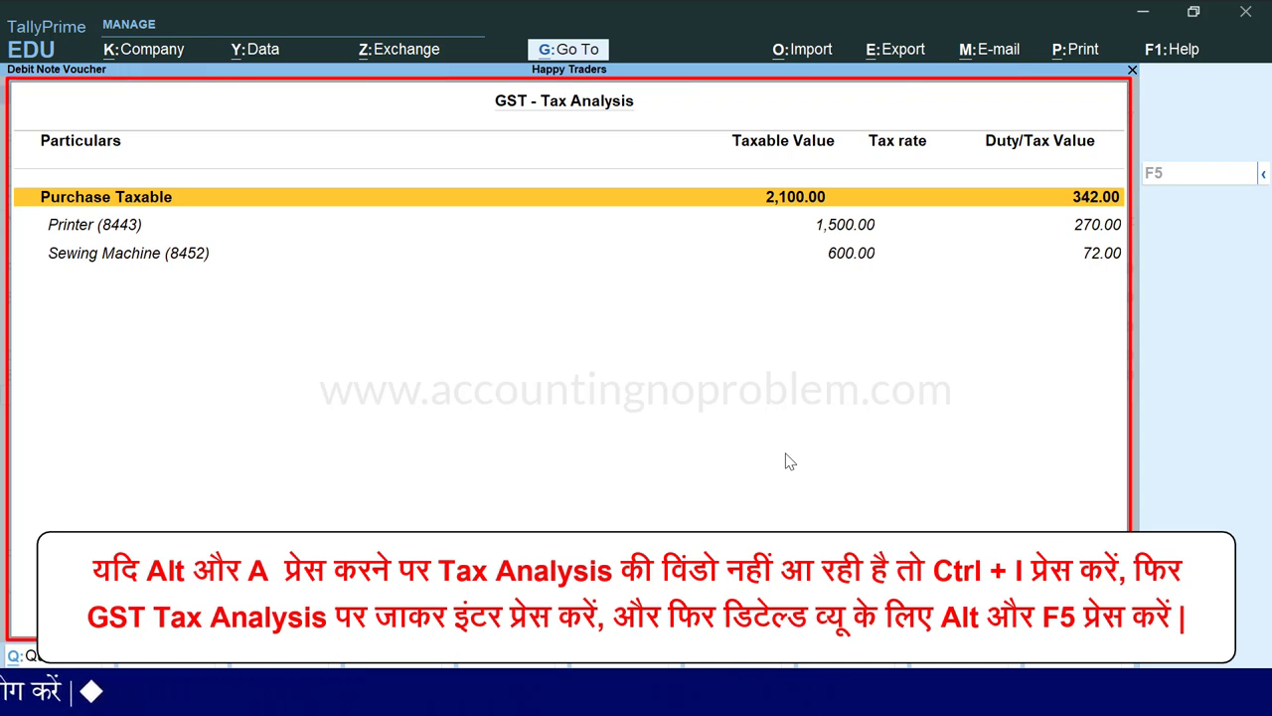
key("alt+F5")
key("alt+F5")
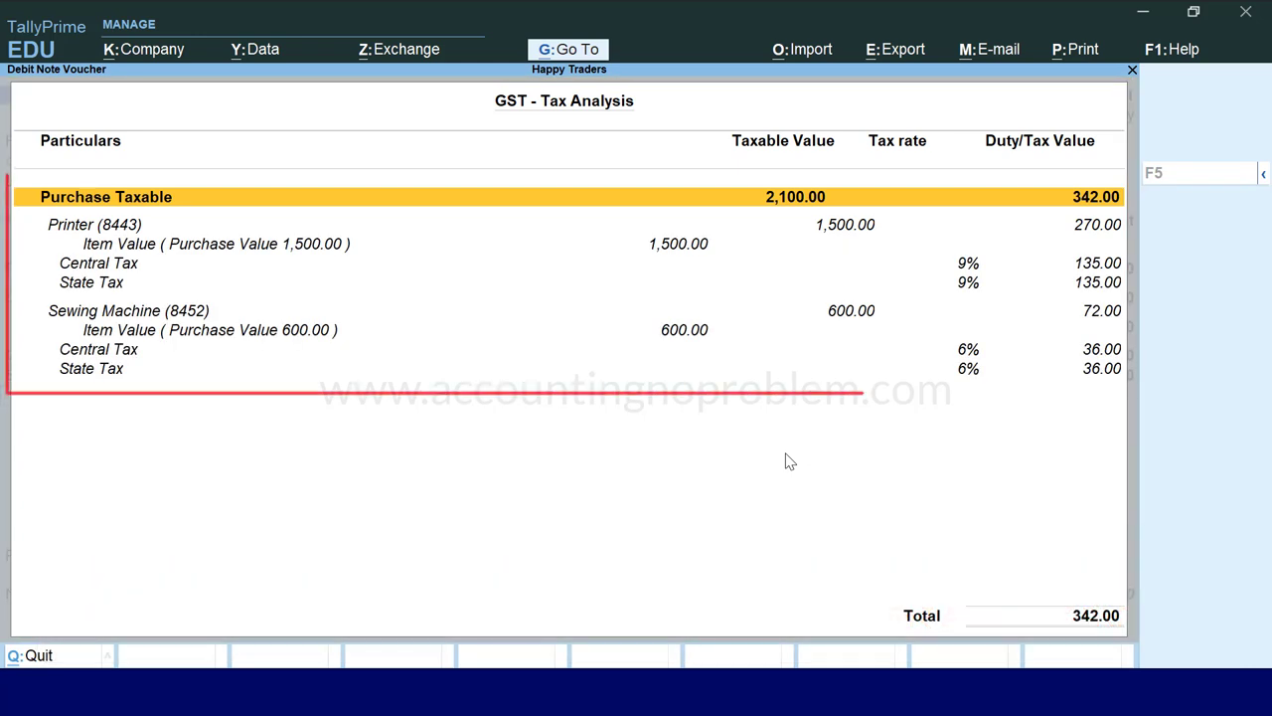
key("Down")
key("Down")
key("Down")
key("Down")
key("Down")
key("Down")
key("Down")
key("Down")
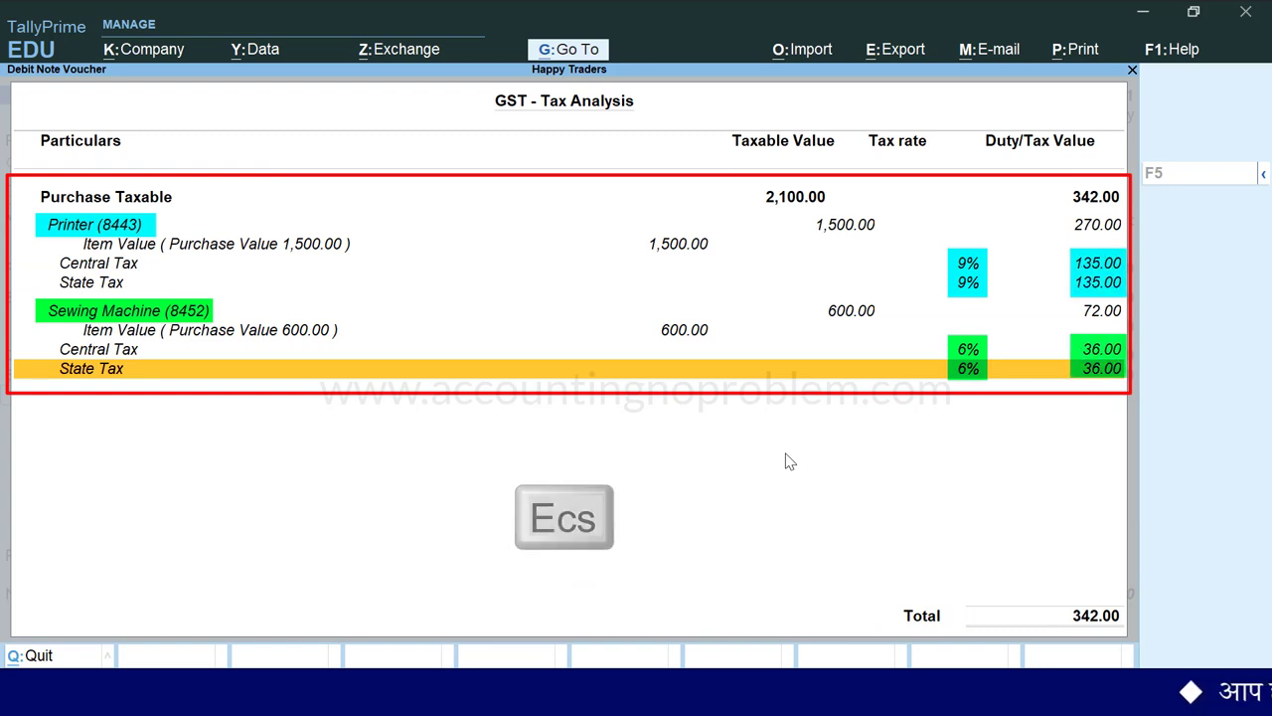
key("Escape")
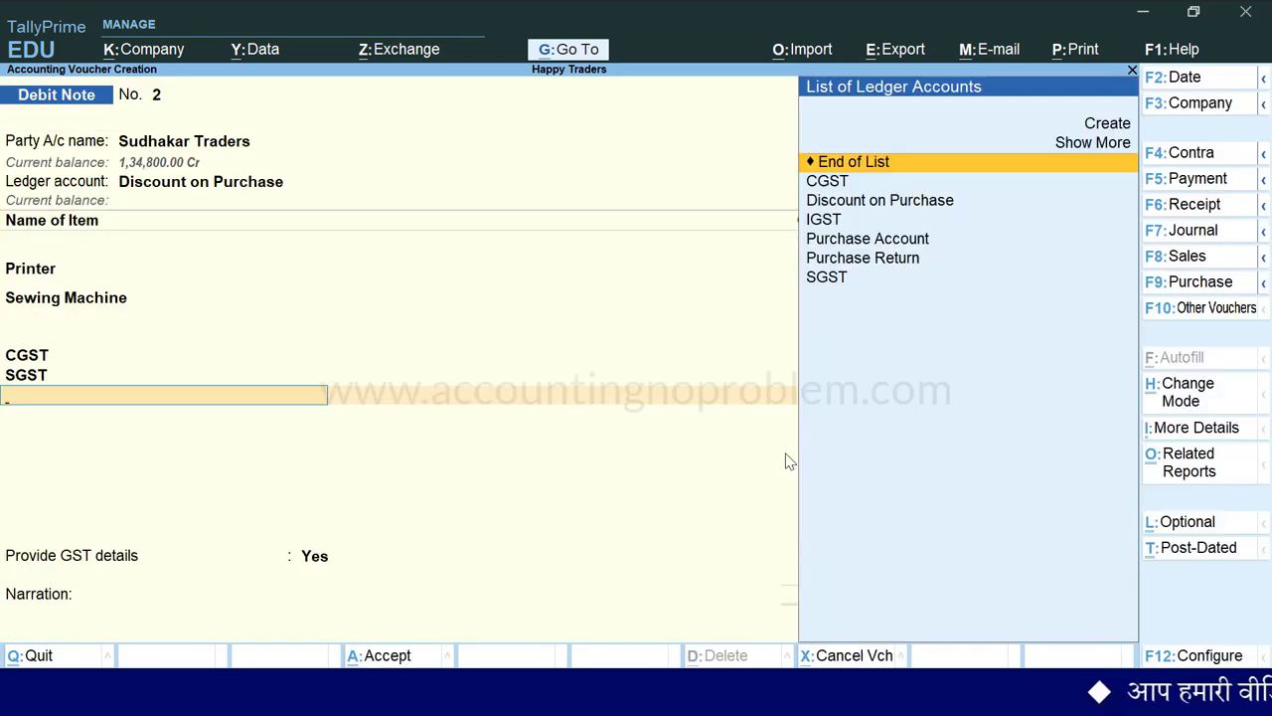
Step: Provide GST details with 07-Others as the reason for issuing the note, leaving the supplier's note number and date blank
key("Return")
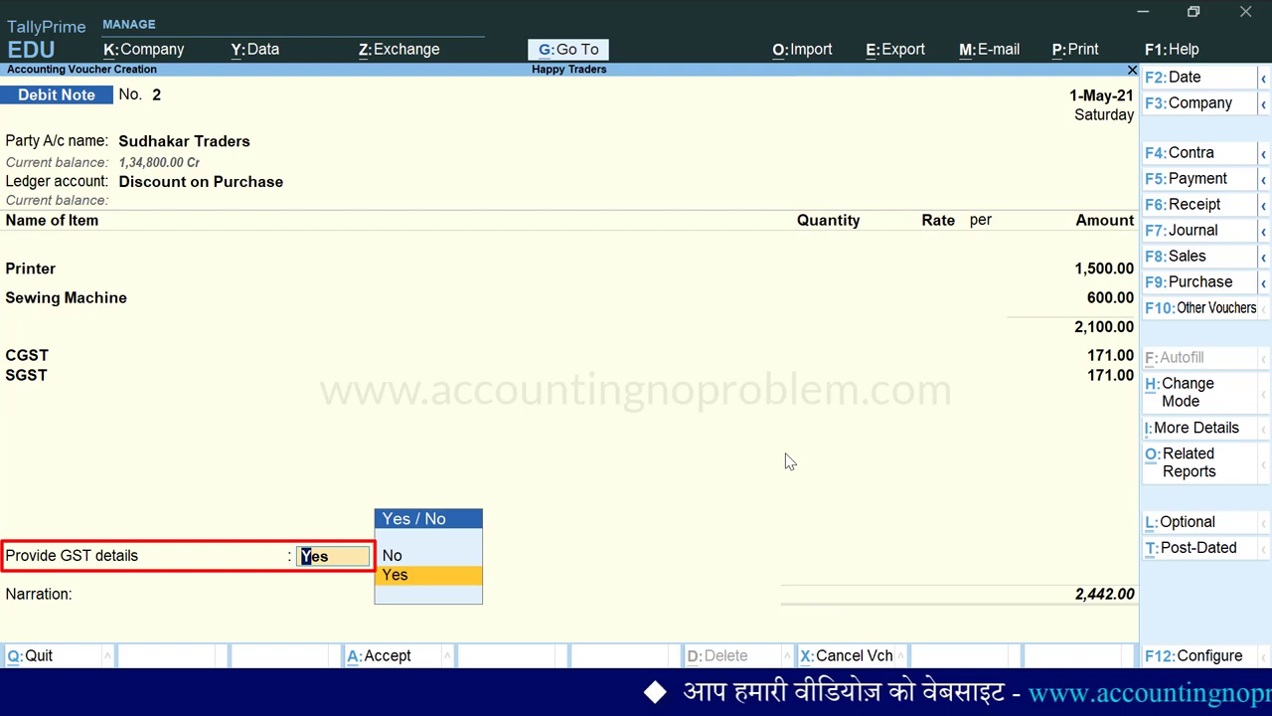
key("Return")
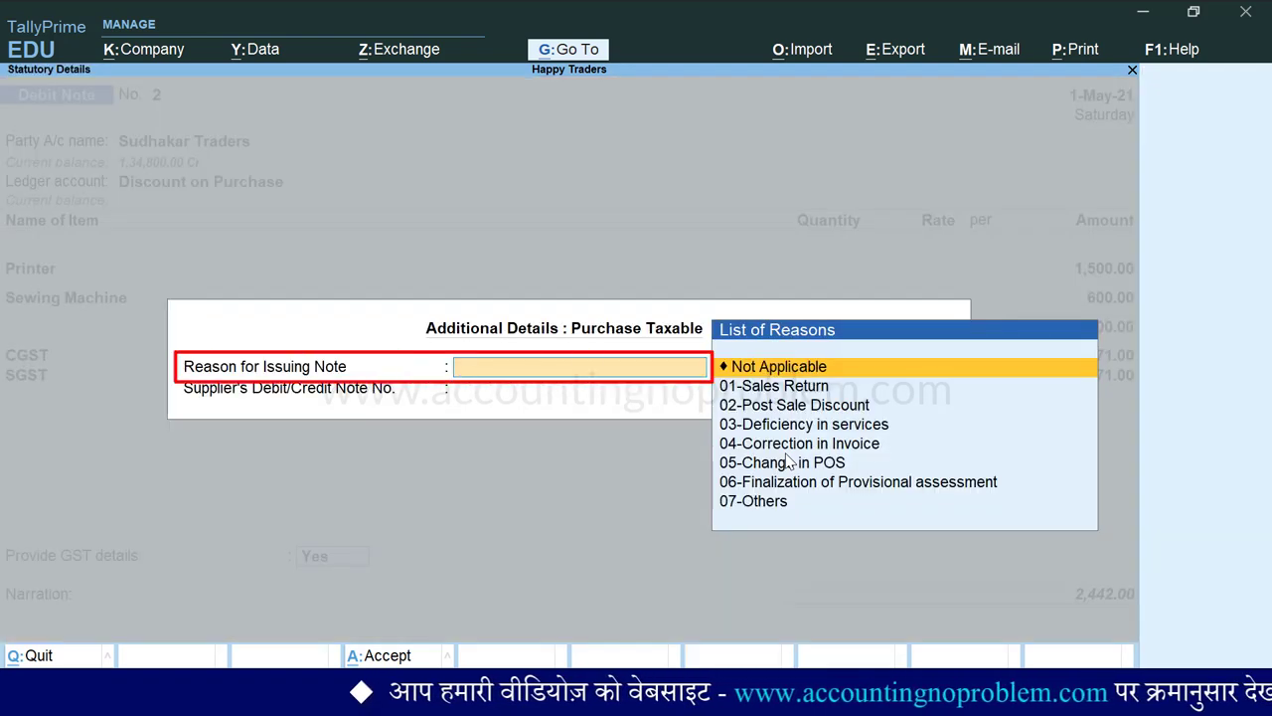
key("Down")
key("Down")
key("Down")
key("Down")
key("Down")
key("Down")
key("Down")
key("Return")
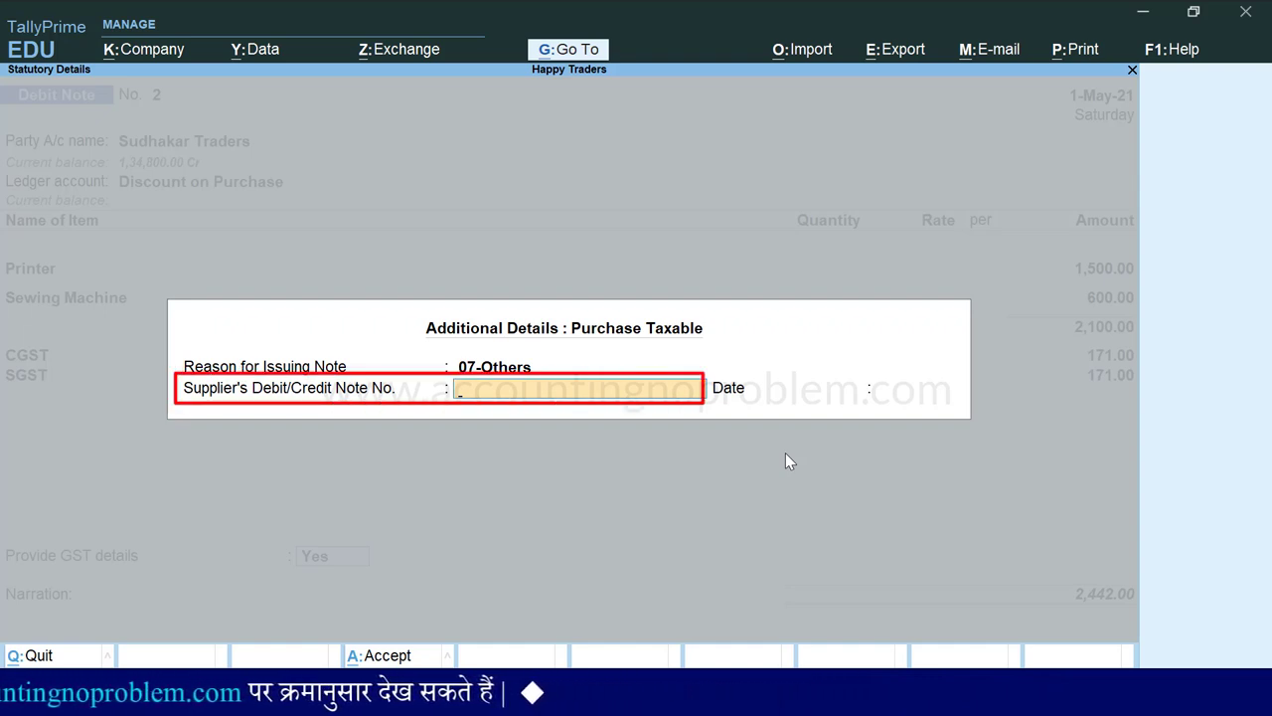
key("Return")
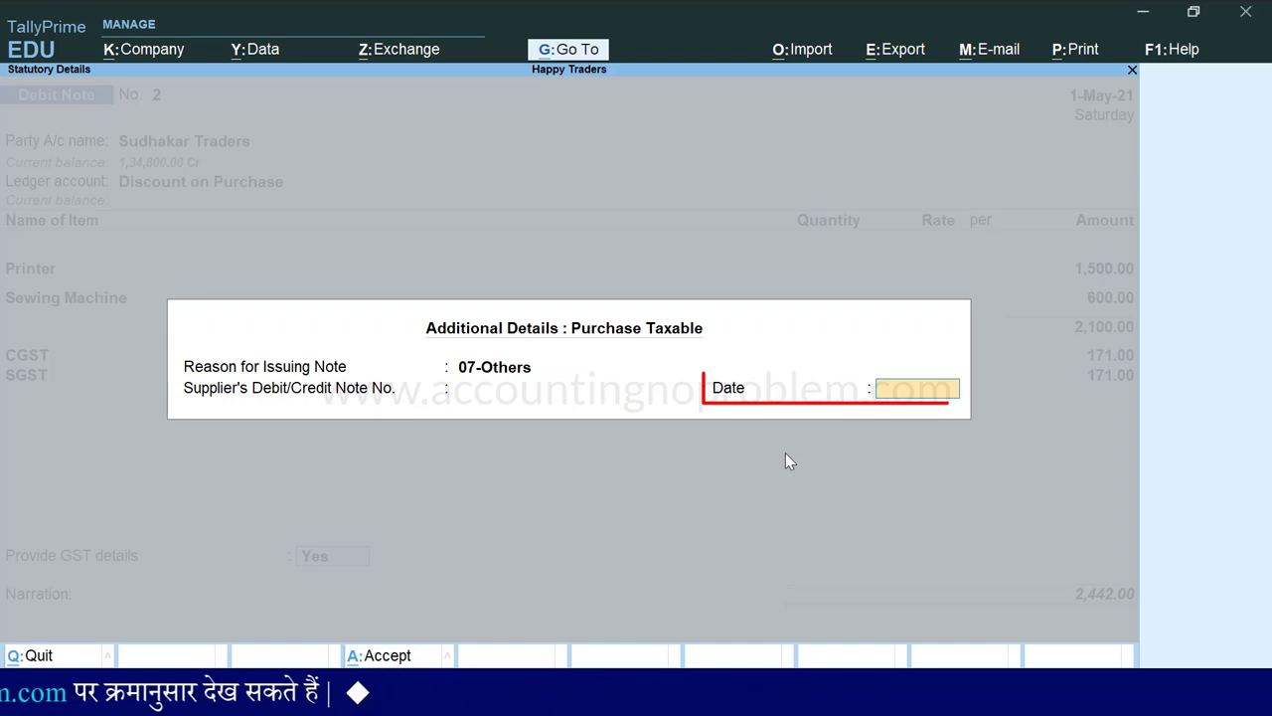
key("Return")
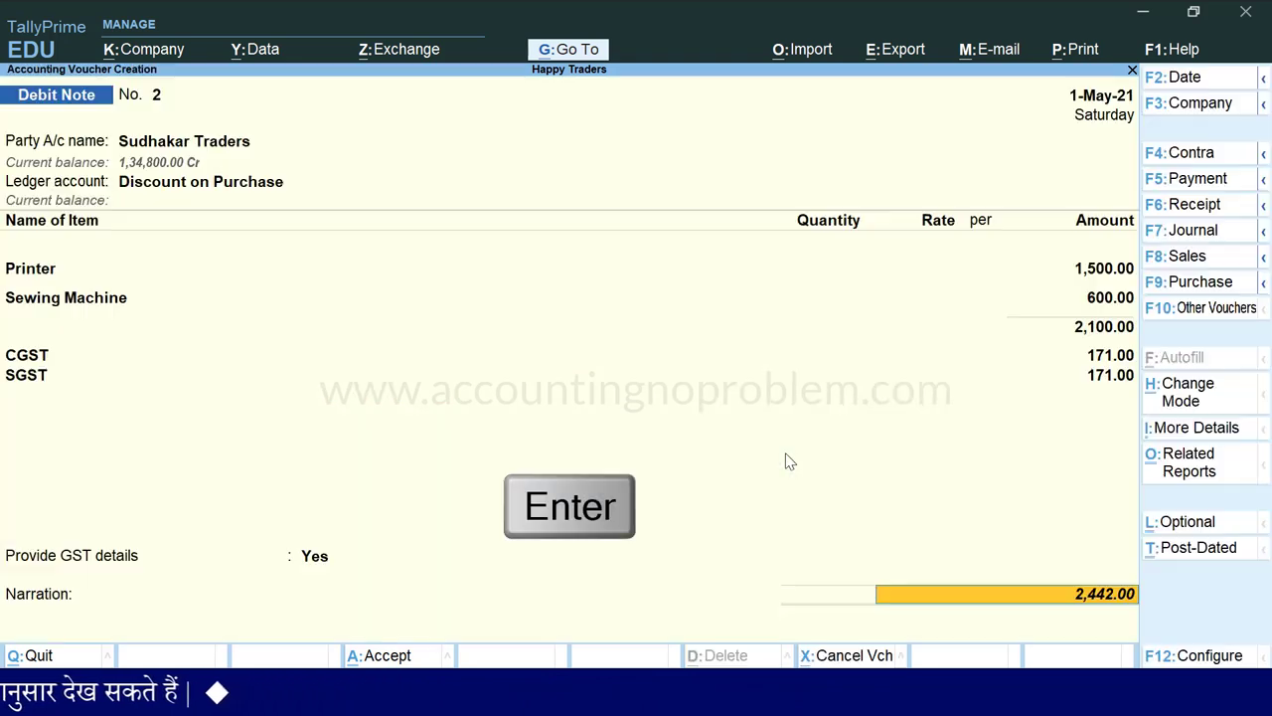
Step: Allocate the debit note's 2,442.00 Dr as Agst Ref to Sudhakar Traders' pending bill 4 dated 1-May-21
key("Return")
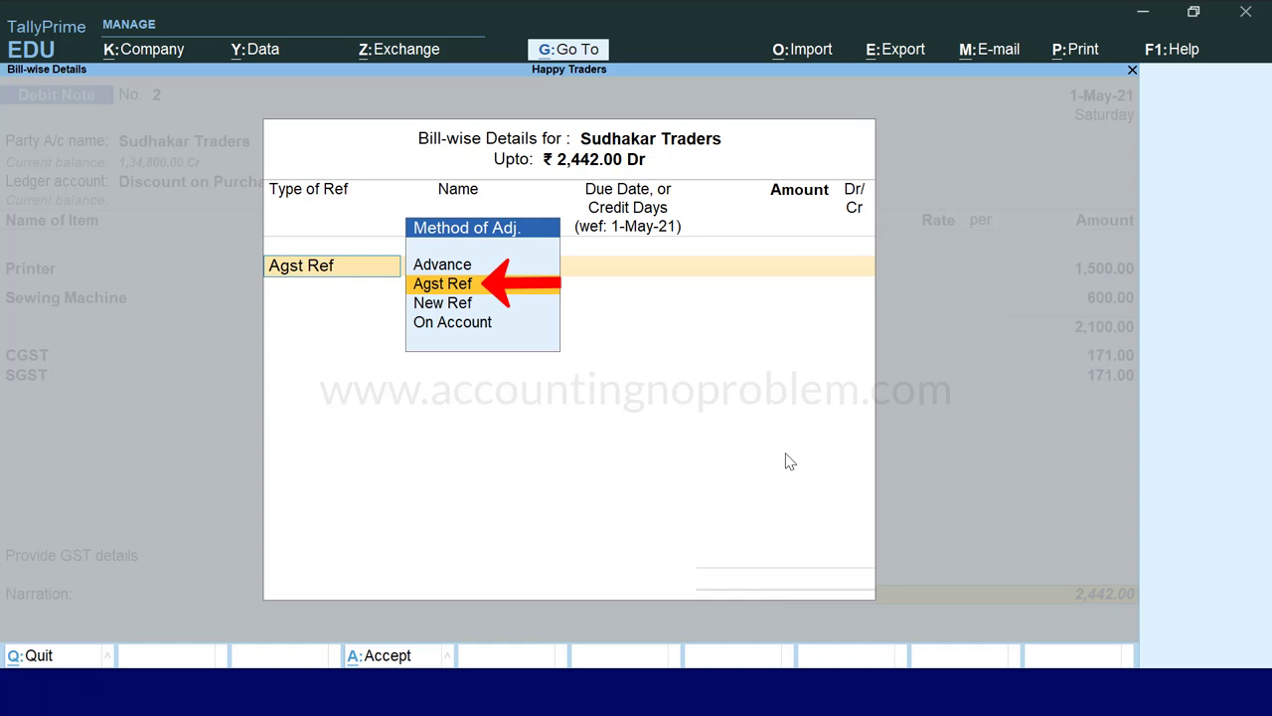
key("Return")
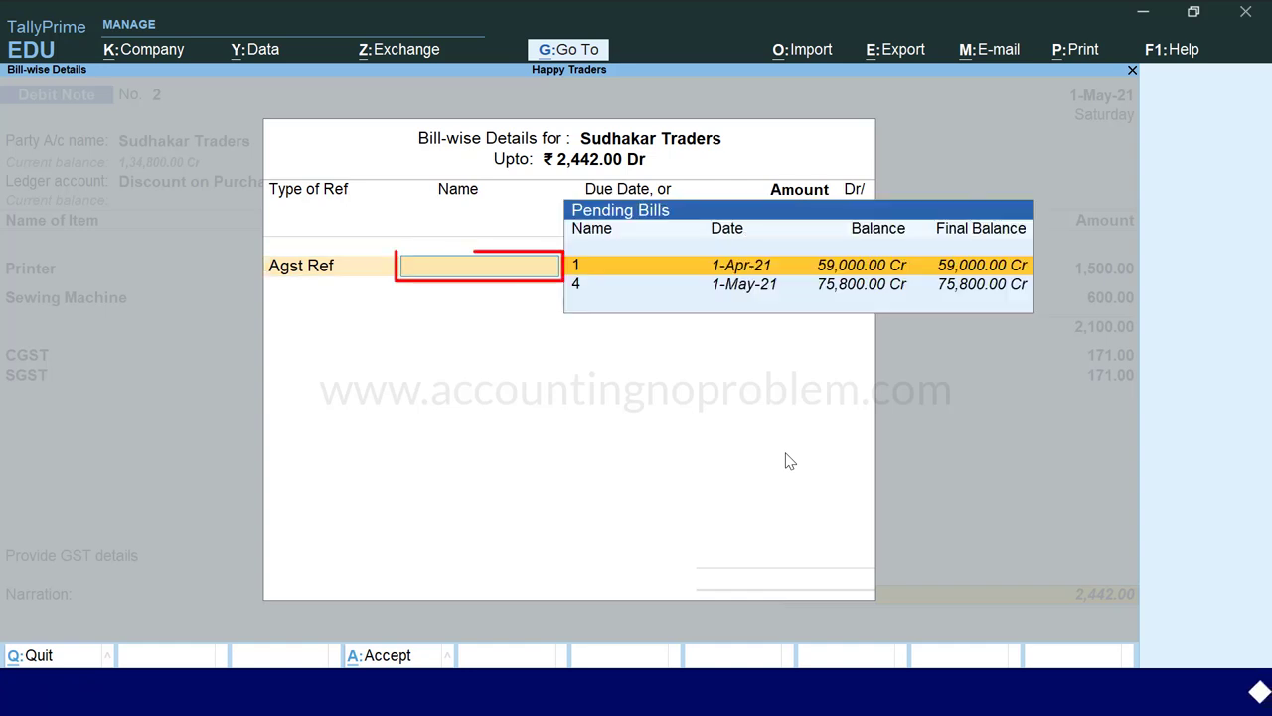
key("Down")
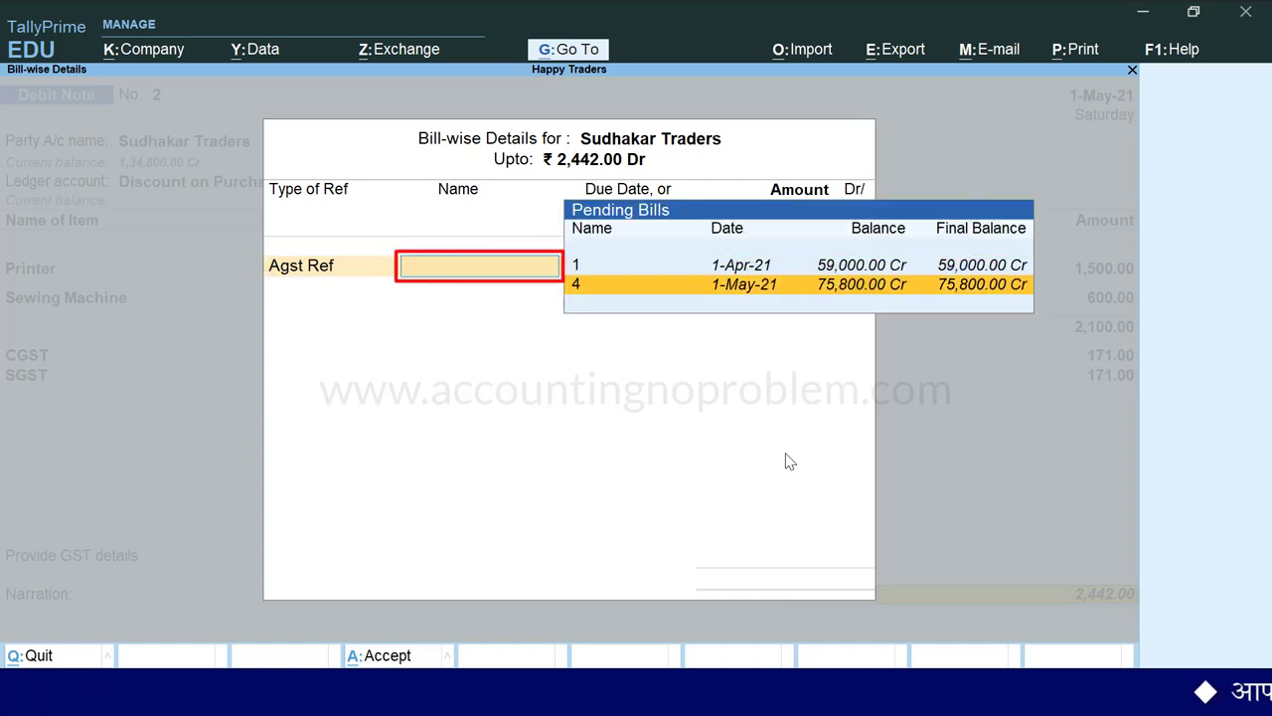
key("Return")
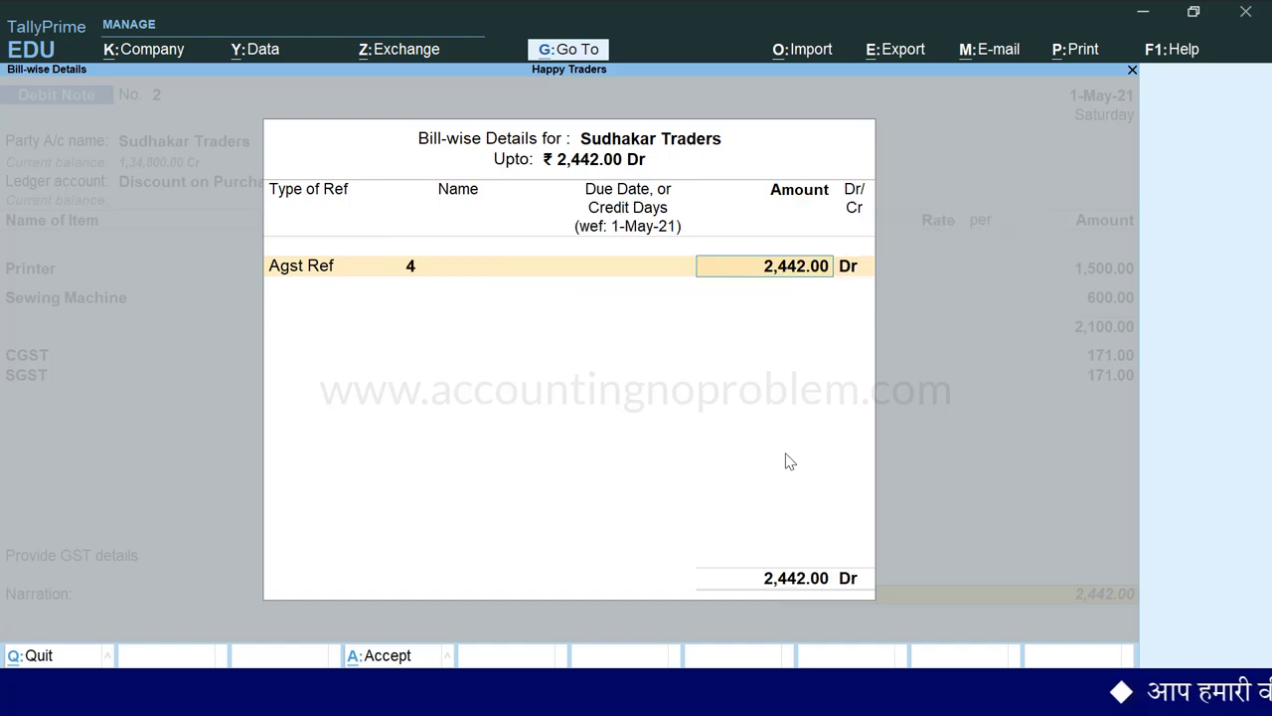
key("Return")
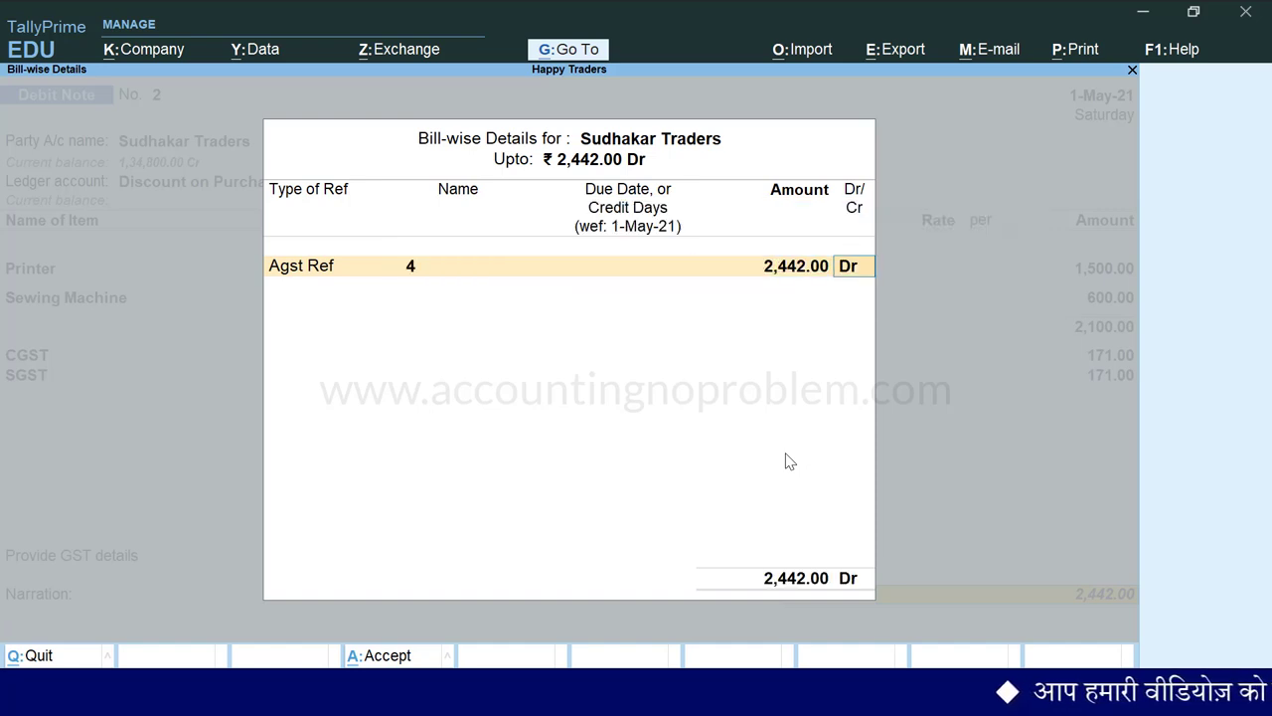
key("Return")
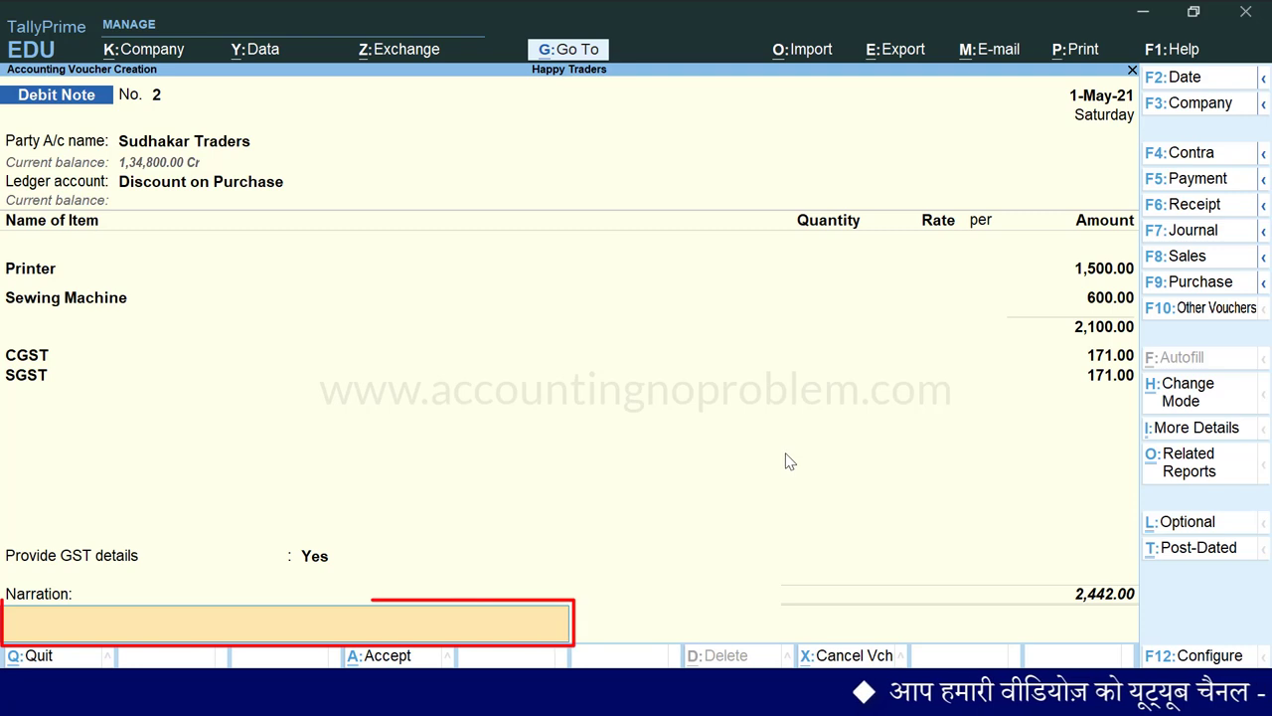
Step: Enter the narration "Being discount received as the quality of goods is poor." and save the debit note
type("Being discount received as the quality of goods is poor.")
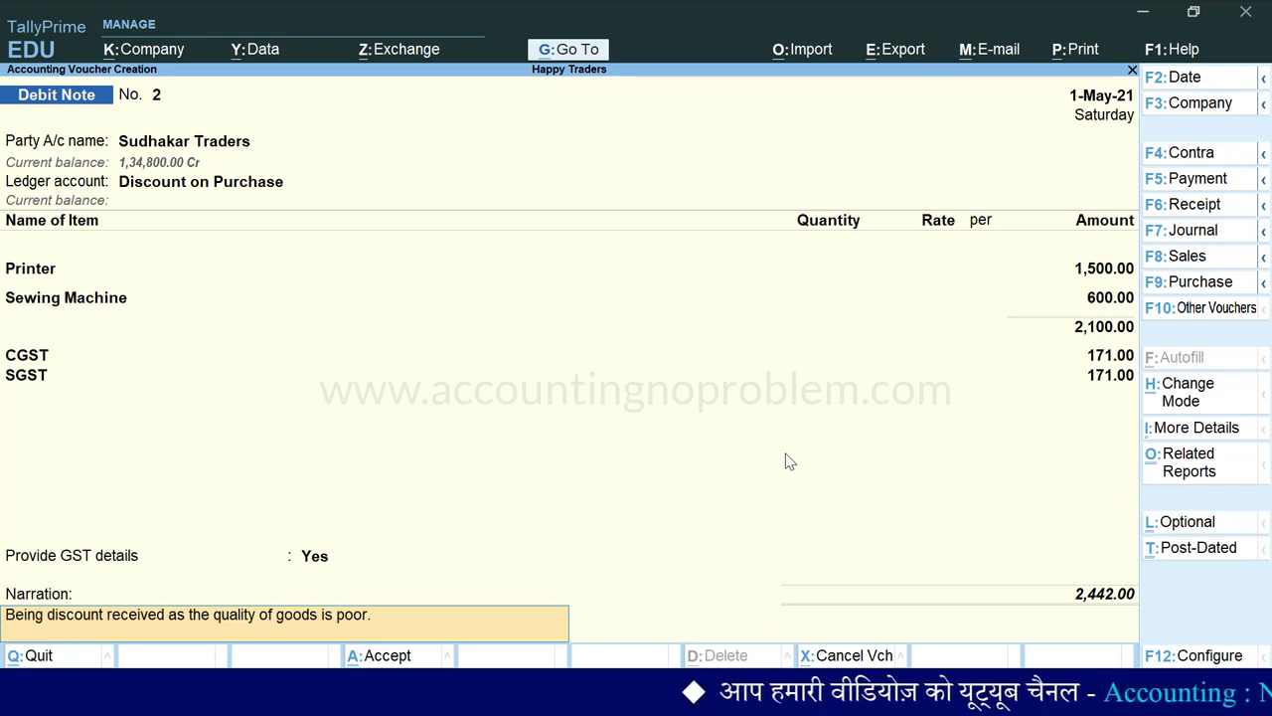
key("Return")
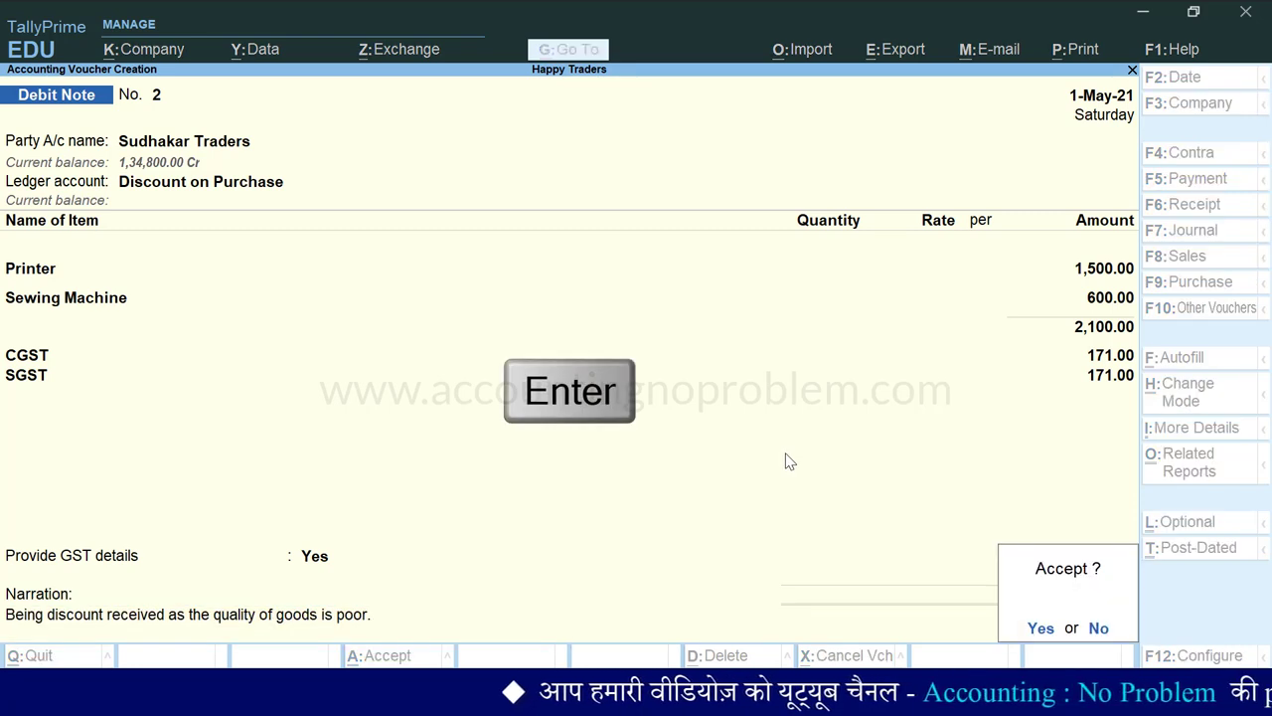
key("Return")
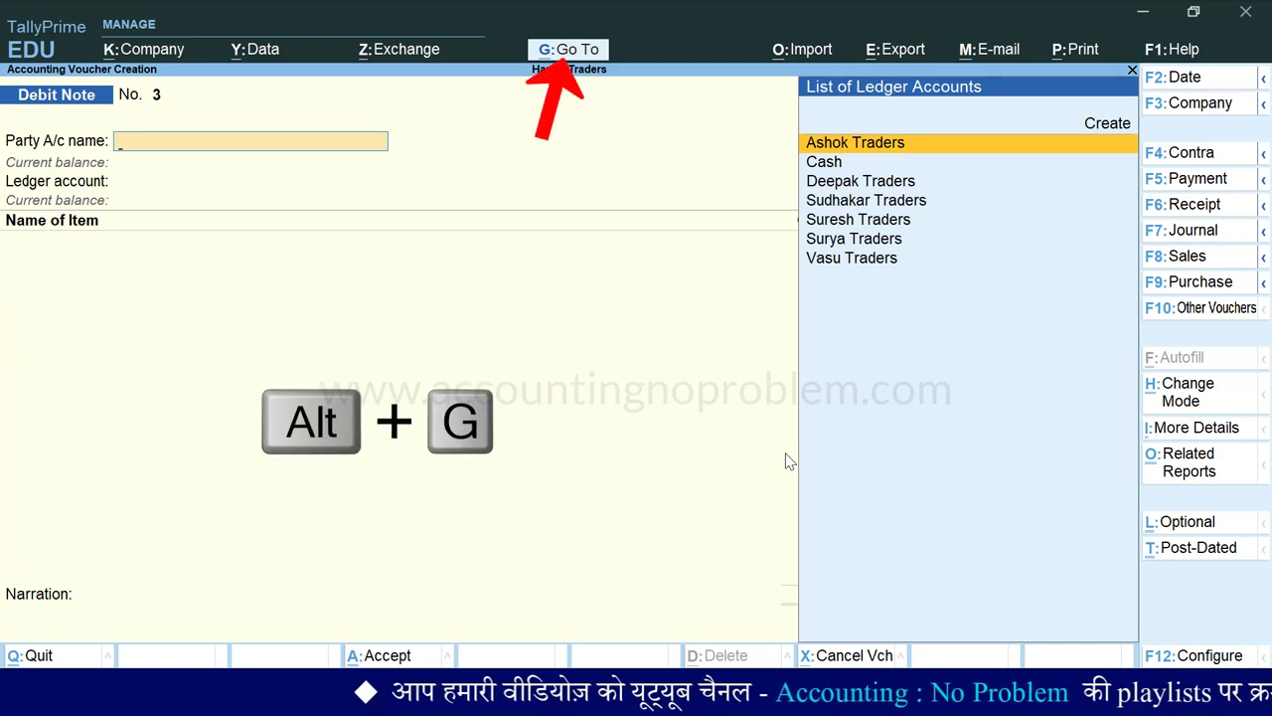
Step: Open the Stock Summary report and view Printer's monthly summary
key("alt+g")
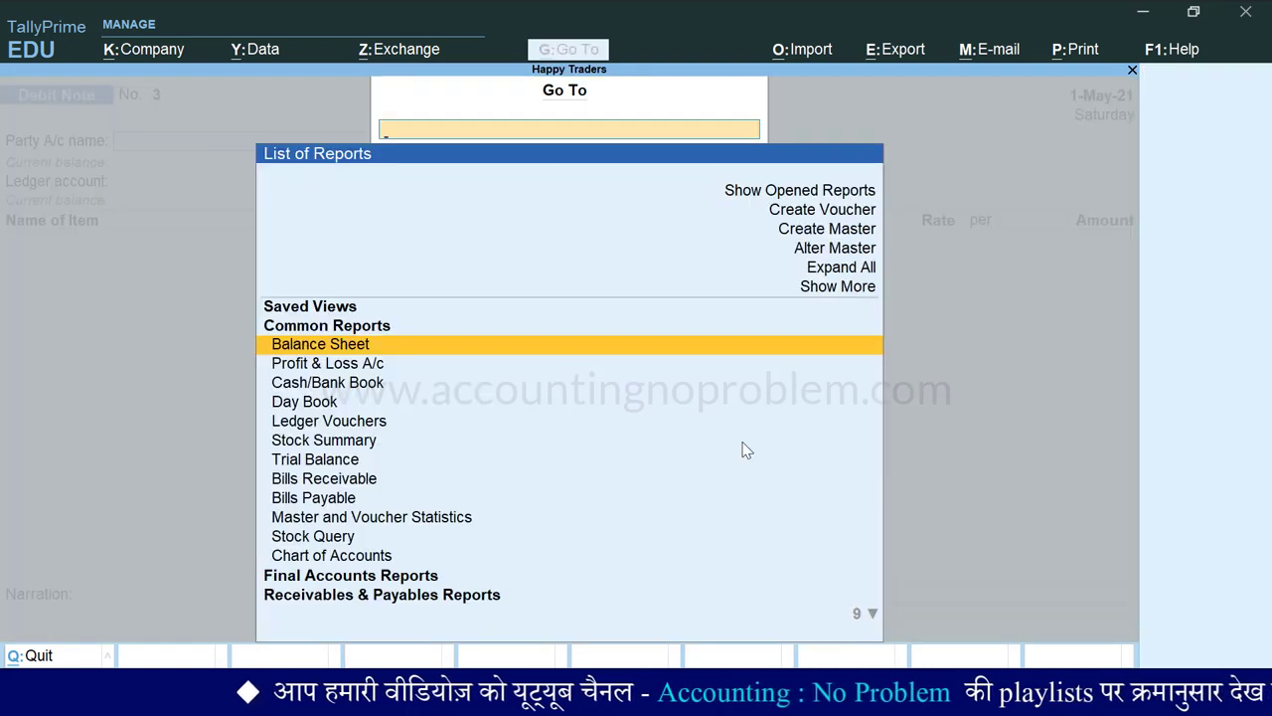
type("Stock")
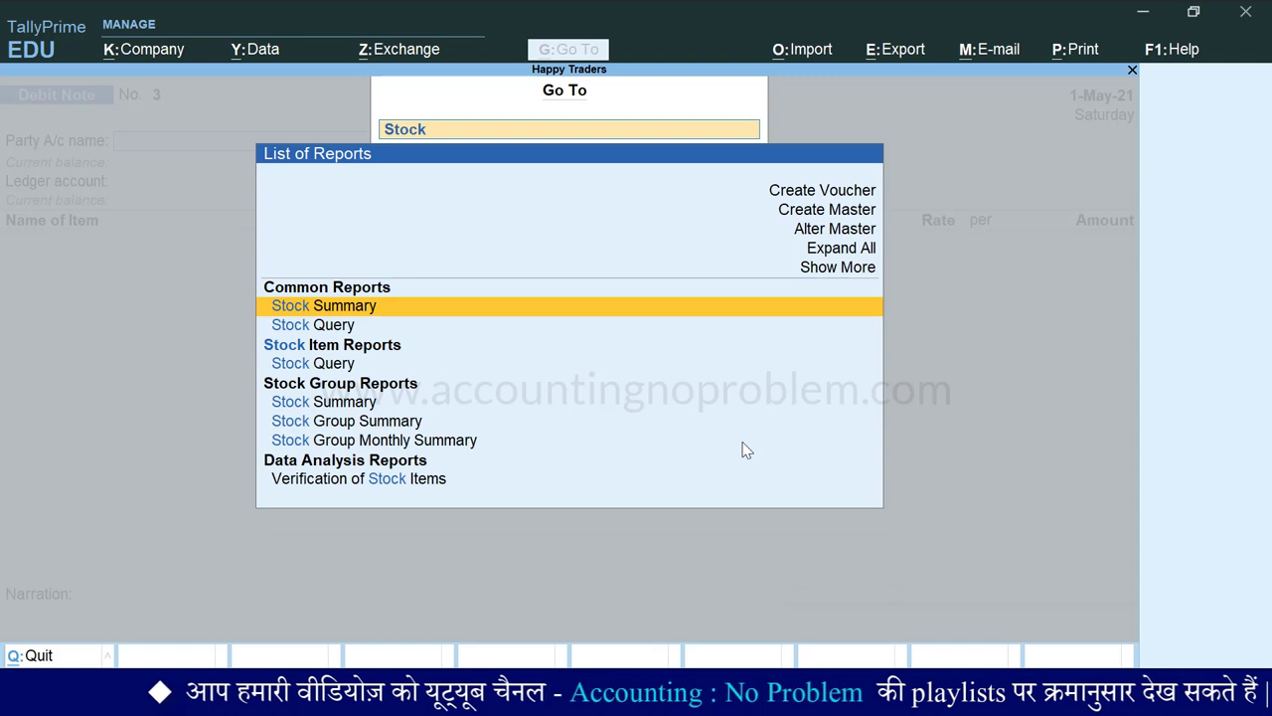
key("Return")
key("Down")
key("Return")
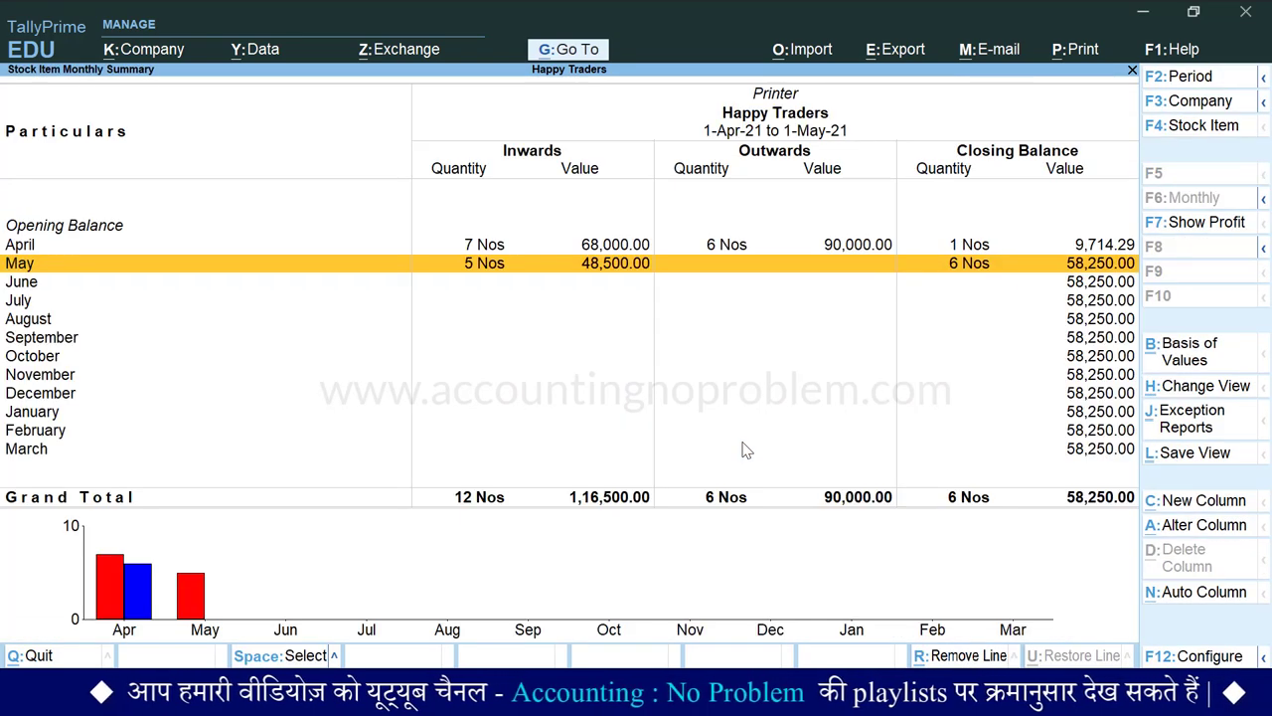
Step: View Printer's May stock vouchers down to Sudhakar Traders' debit note, and return to a blank Debit Note voucher
key("Return")
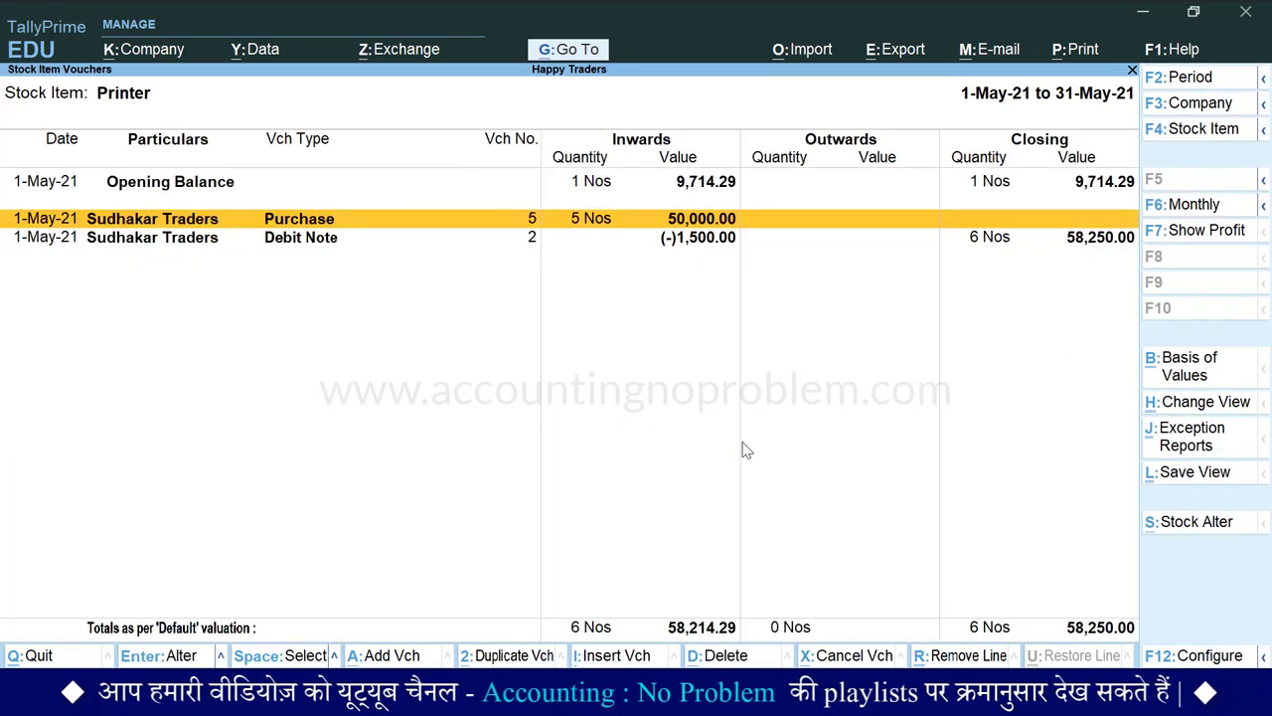
key("Down")
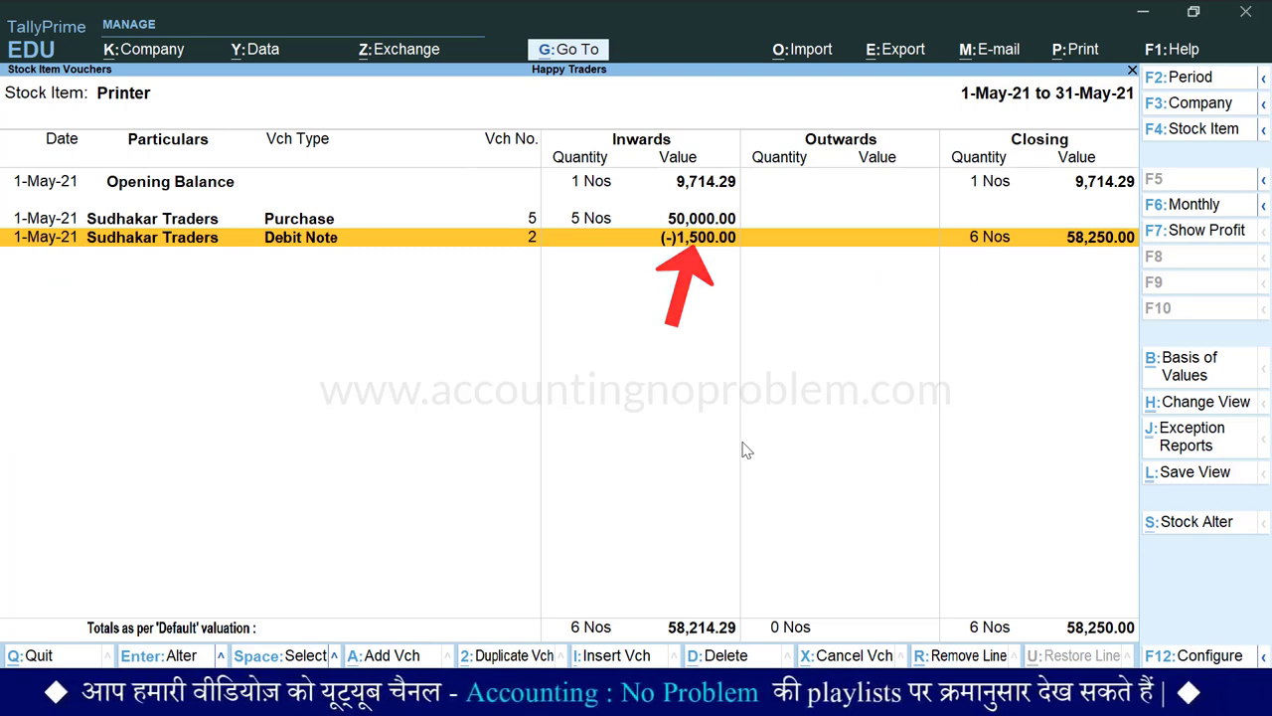
key("Escape")
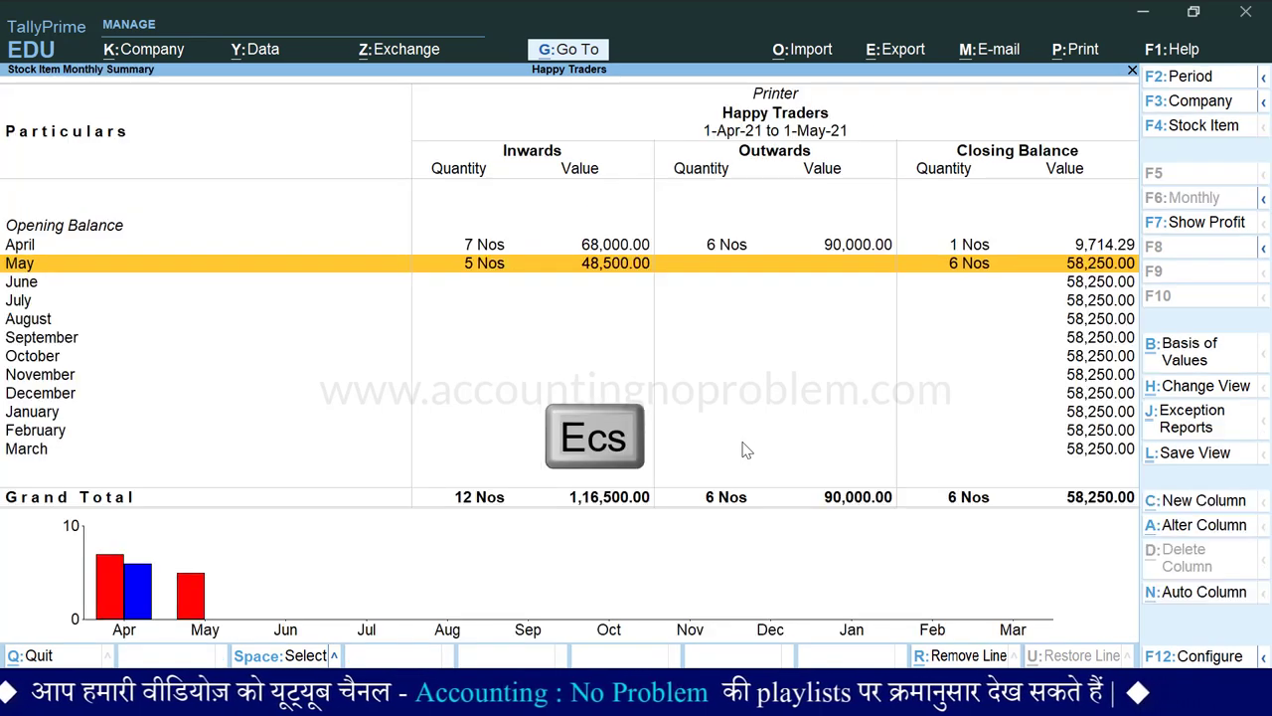
key("Escape")
key("ctrl+F9")
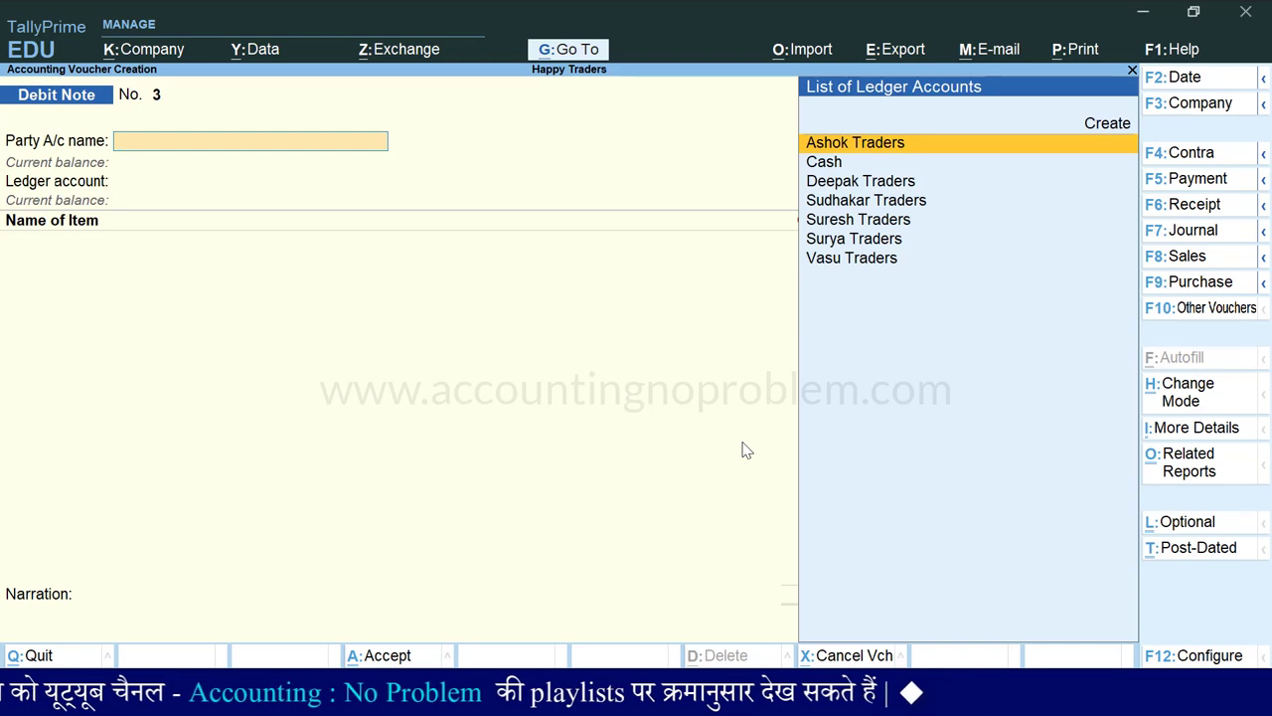
Step: Open the GSTR-2 report
key("alt+g")
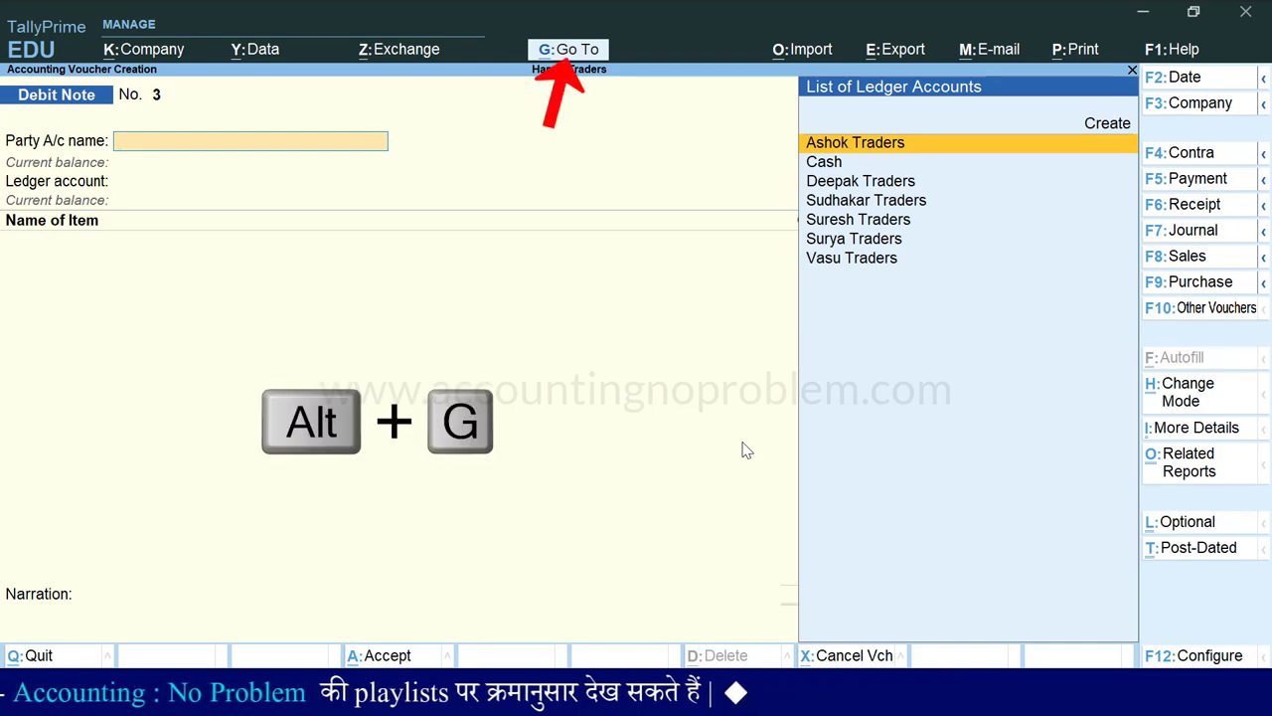
type("Gst")
key("Down")
key("Down")
key("Down")
key("Return")
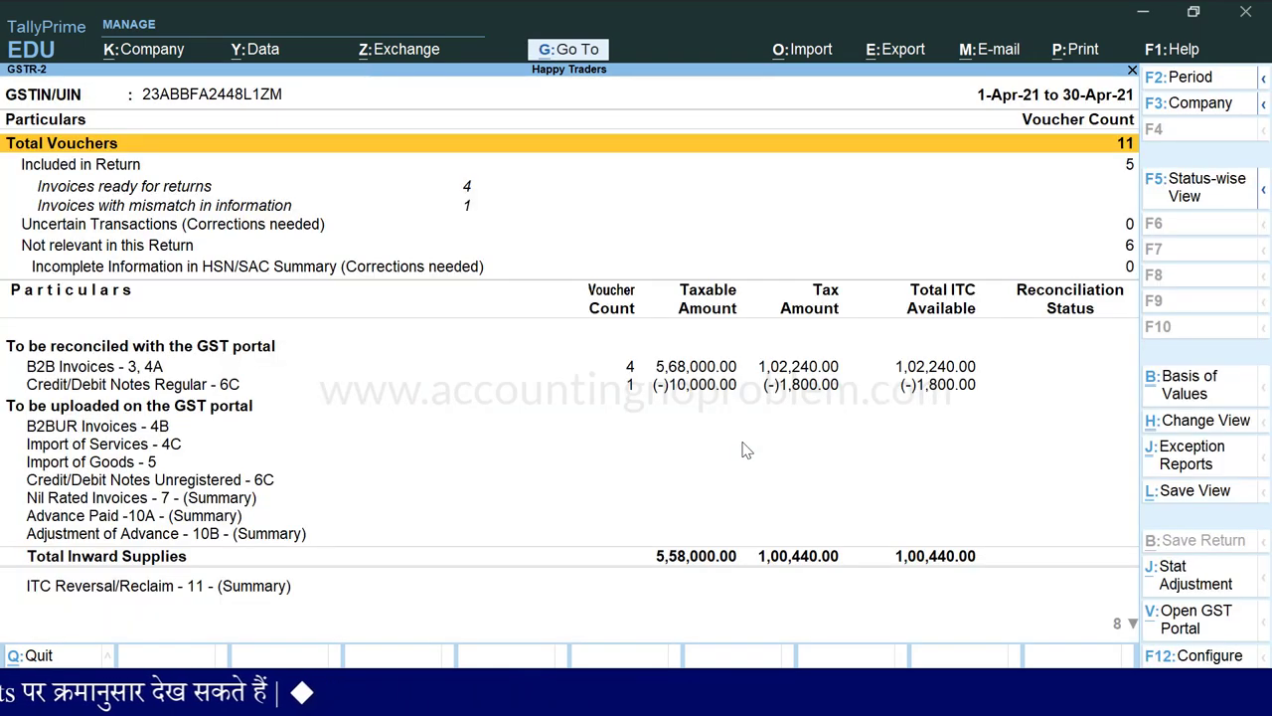
Step: Set the GSTR-2 period to 1-May-21 to 31-May-21 and open the Credit/Debit Notes Regular - 6C details
key("F2")
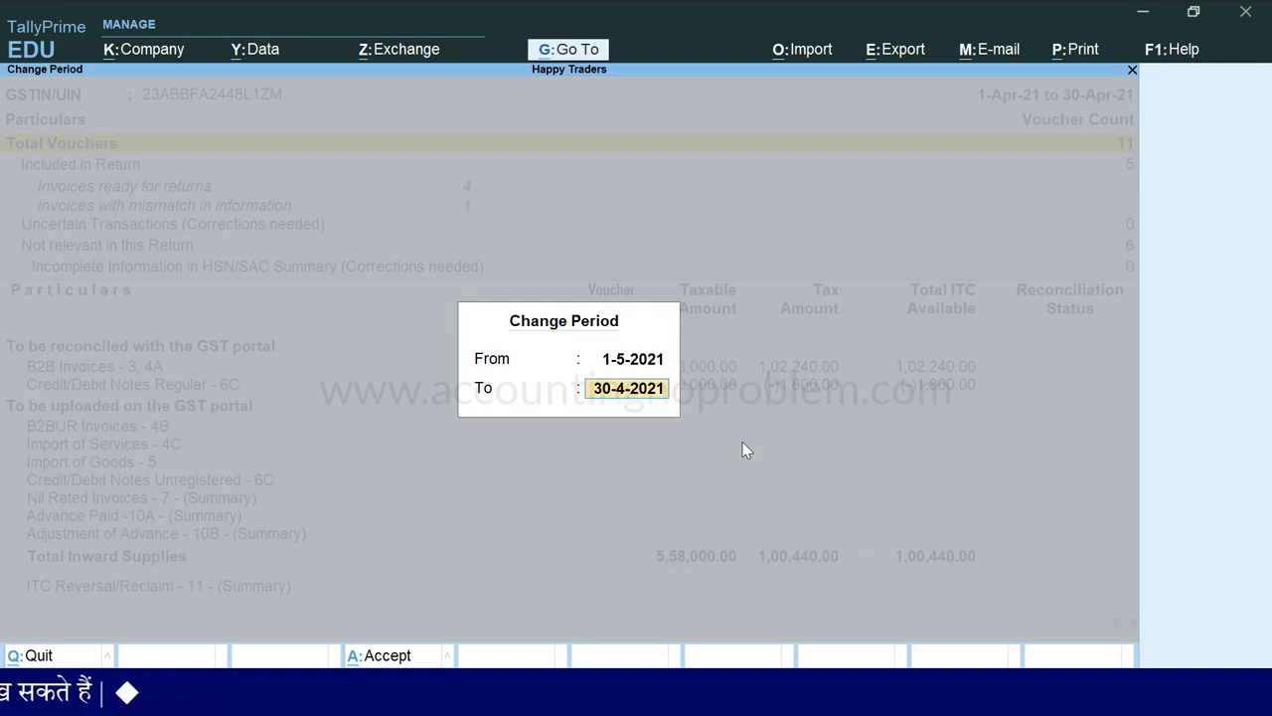
key("Return")
key("Down")
key("Down")
key("Down")
key("Down")
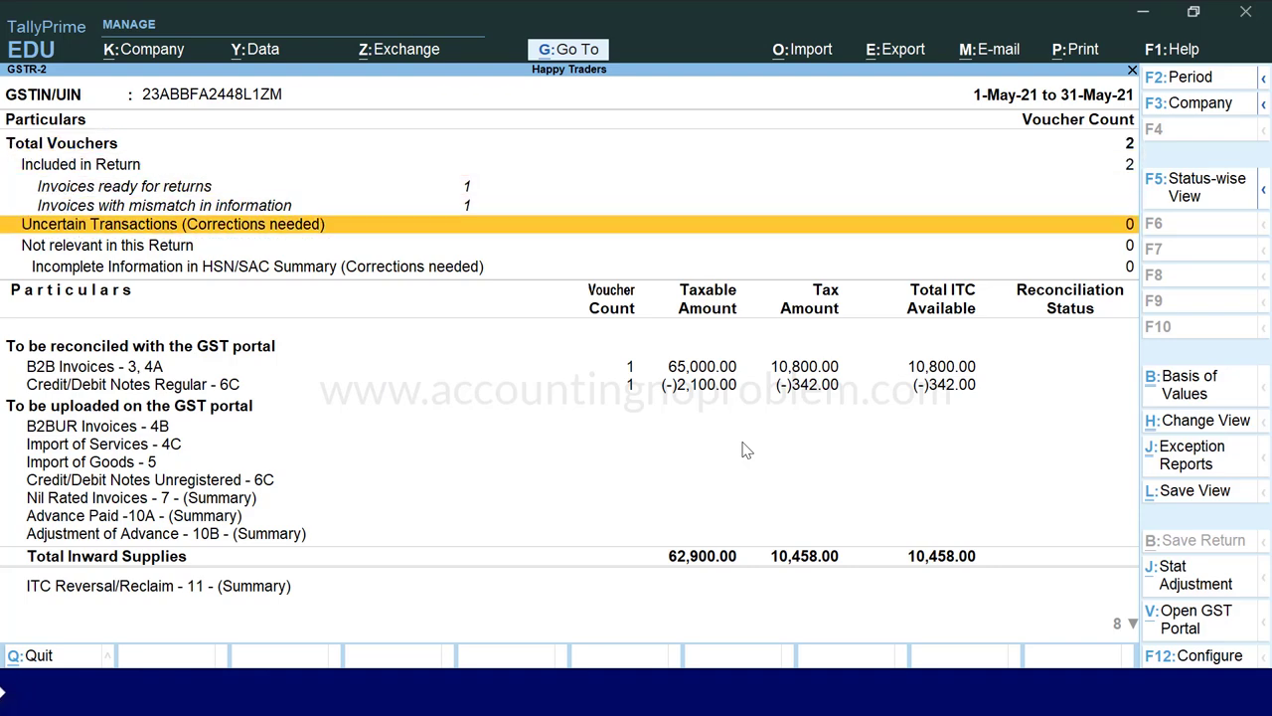
key("Return")
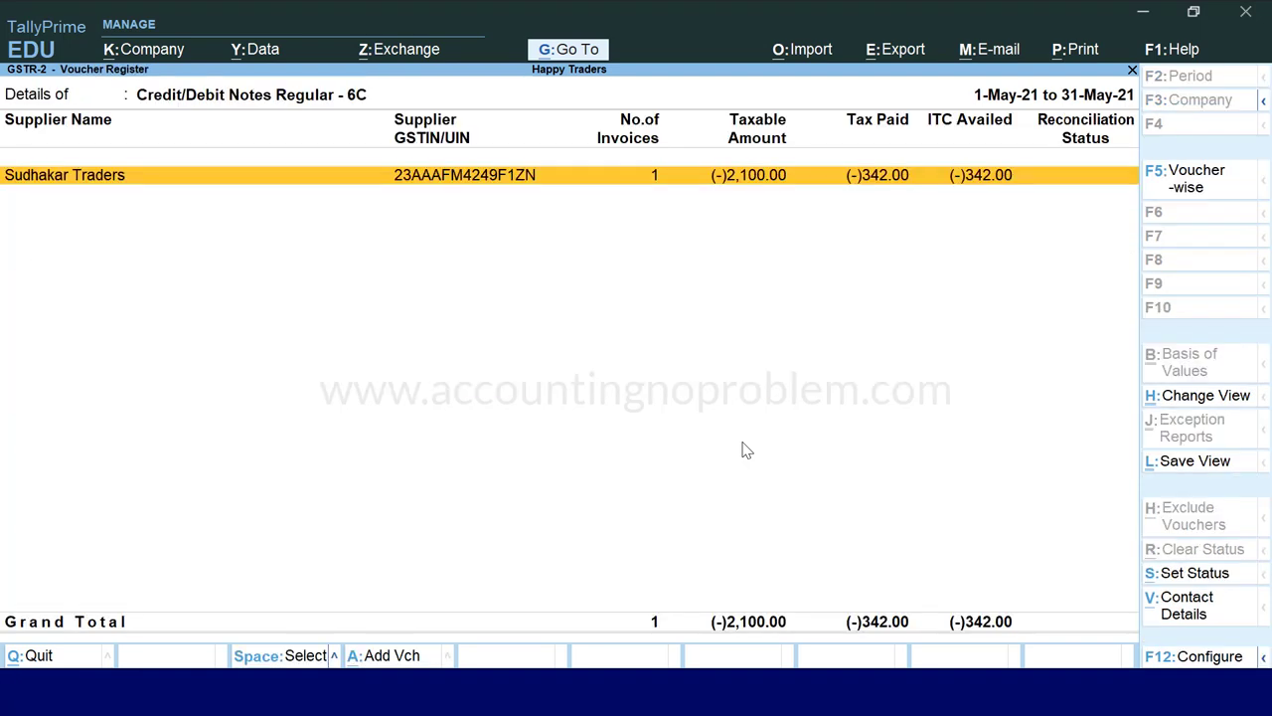